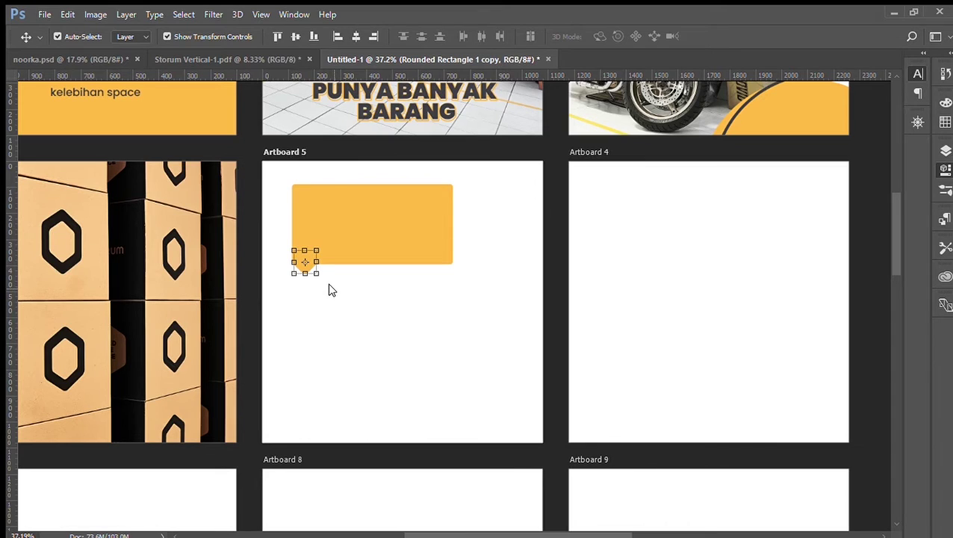
# - Nudge the small diamond tail slightly right along the orange rectangle's lower edge
pyautogui.click(459, 337)
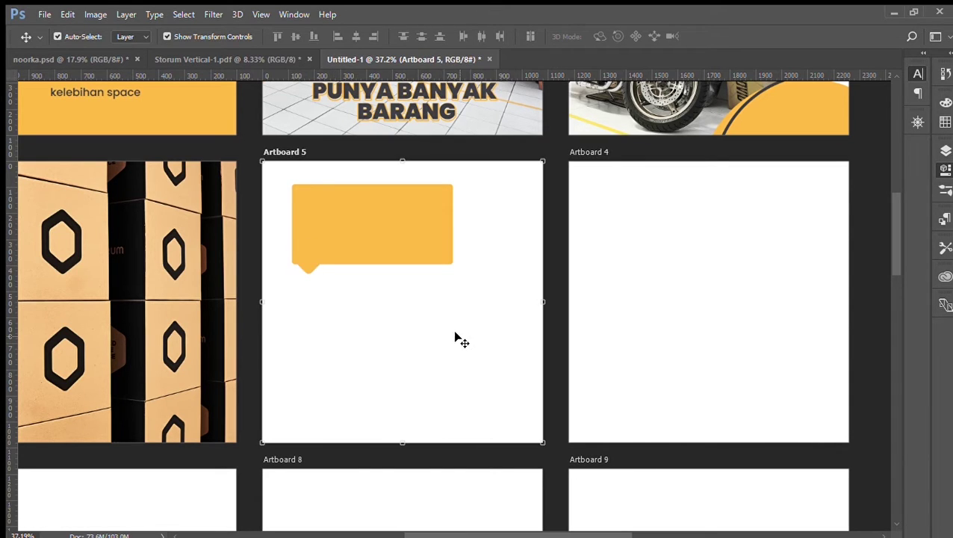
pyautogui.click(313, 263)
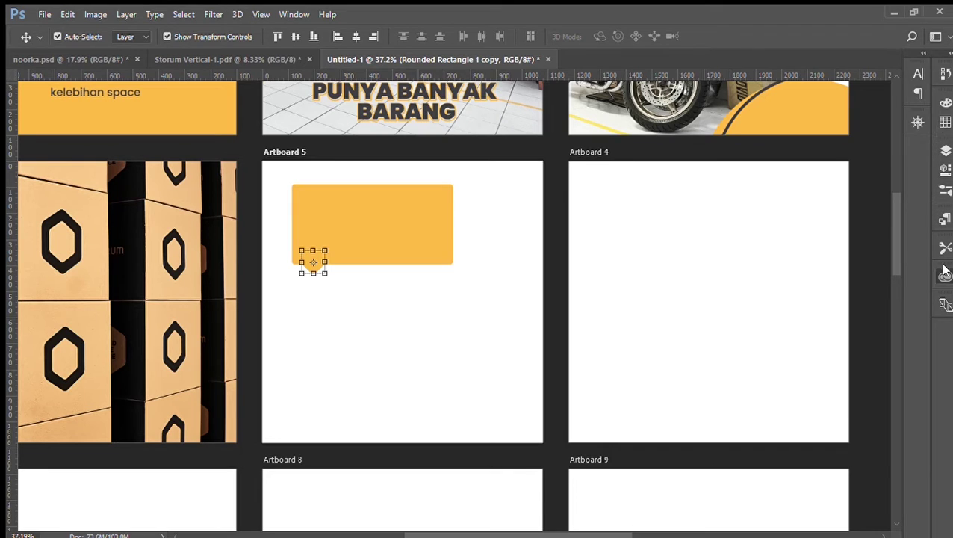
pyautogui.press('u')
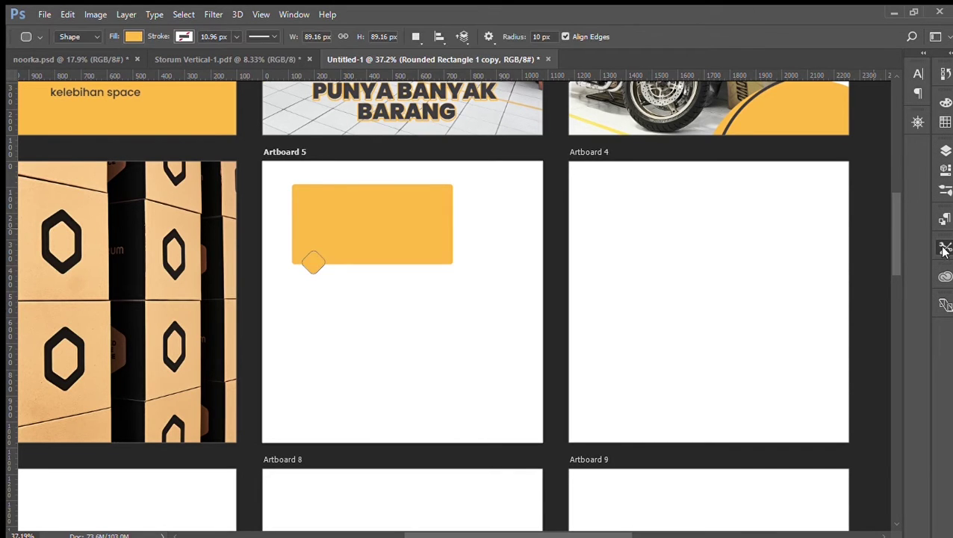
pyautogui.press('v')
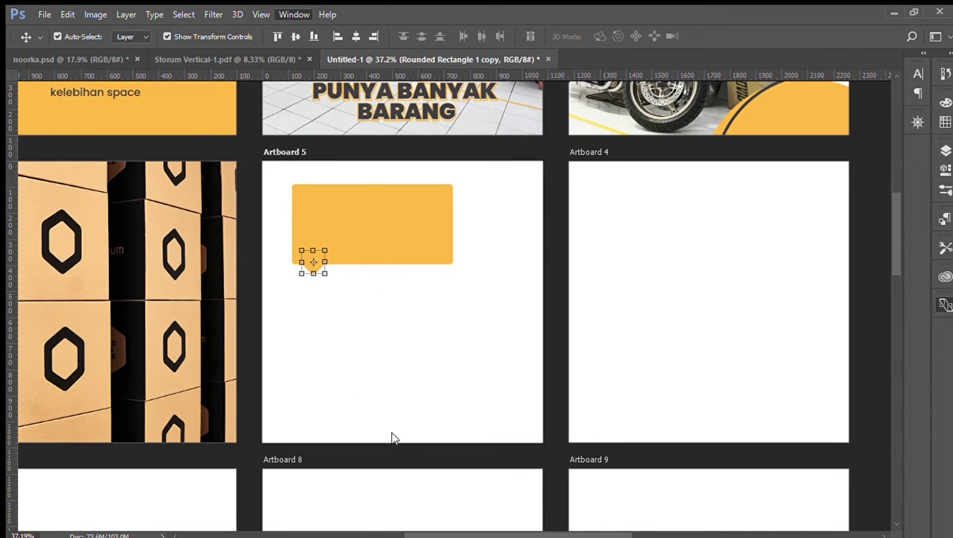
pyautogui.click(341, 292)
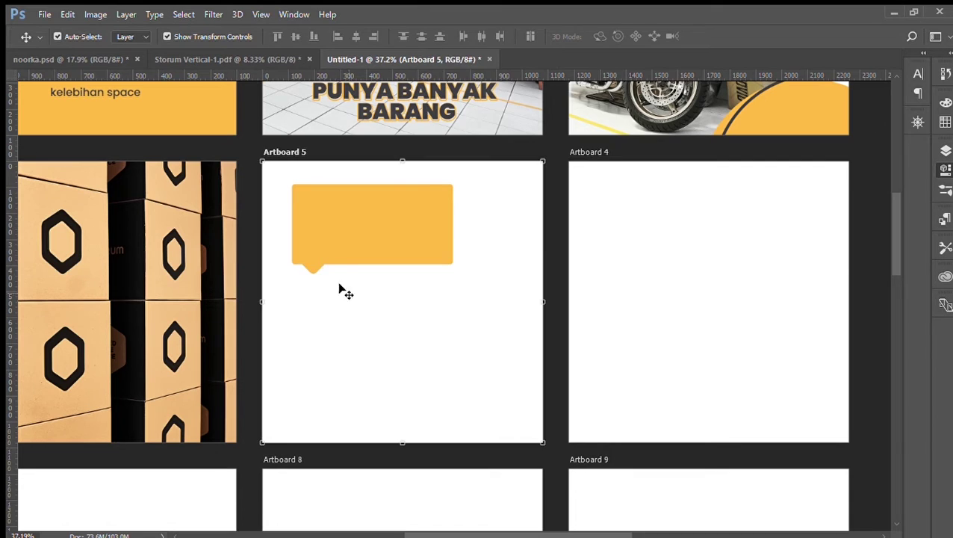
# - Replace the old diamond tail with a small copy of the orange rounded rectangle, rotated about 45° into a diamond
pyautogui.moveTo(307, 267); pyautogui.dragTo(348, 319)
pyautogui.press('Delete')
pyautogui.moveTo(356, 261); pyautogui.dragTo(377, 376)
pyautogui.moveTo(476, 381); pyautogui.dragTo(315, 351)
pyautogui.press('Return')
pyautogui.click(307, 298)
pyautogui.click(321, 308)
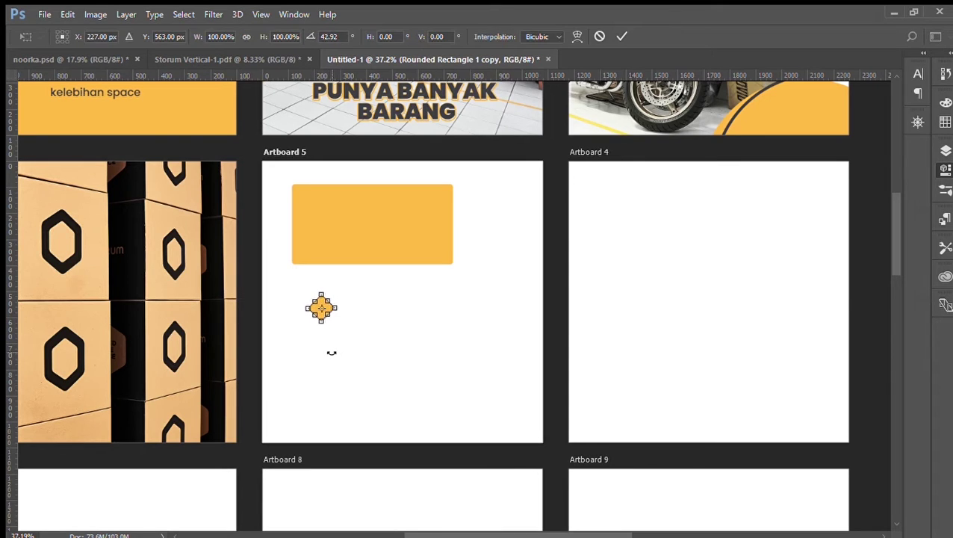
pyautogui.press('Return')
# - Place the new diamond over the orange rectangle's lower edge near its left corner, as a speech-bubble tail
pyautogui.moveTo(314, 306); pyautogui.dragTo(299, 262)
pyautogui.hotkey('shift', 'Right')
pyautogui.click(467, 355)
pyautogui.click(306, 269)
pyautogui.hotkey('shift', 'Right')
pyautogui.click(368, 303)
# - Move the complete orange speech bubble onto the box photo in Artboard 6 and duplicate it
pyautogui.keyDown('alt'); pyautogui.scroll(-3, 397, 306); pyautogui.keyUp('alt')
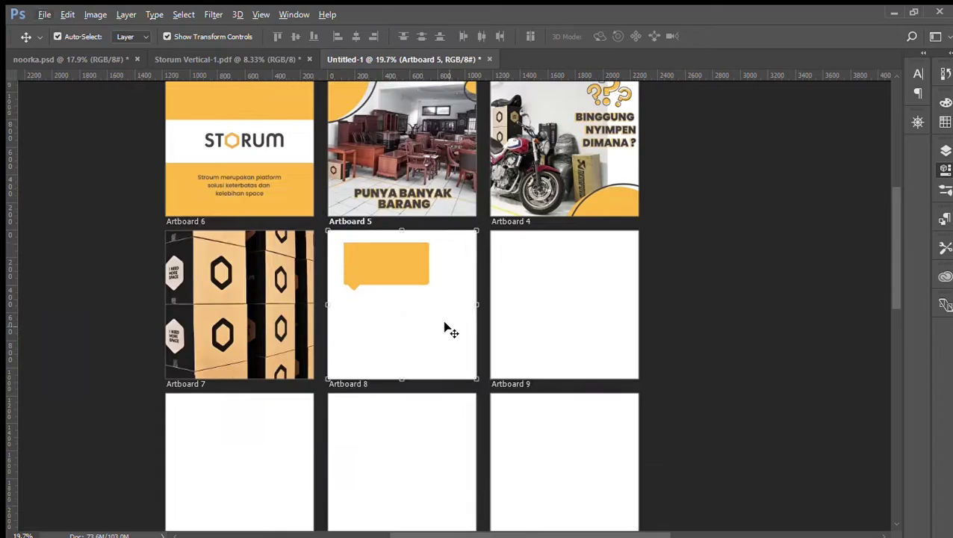
pyautogui.click(346, 265)
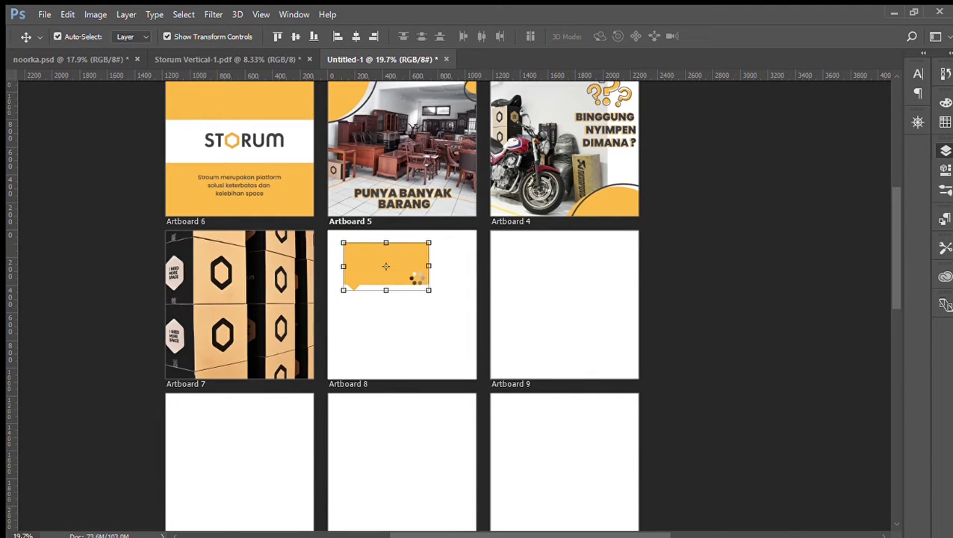
pyautogui.moveTo(426, 276); pyautogui.dragTo(257, 265)
pyautogui.hotkey('ctrl', 'j')
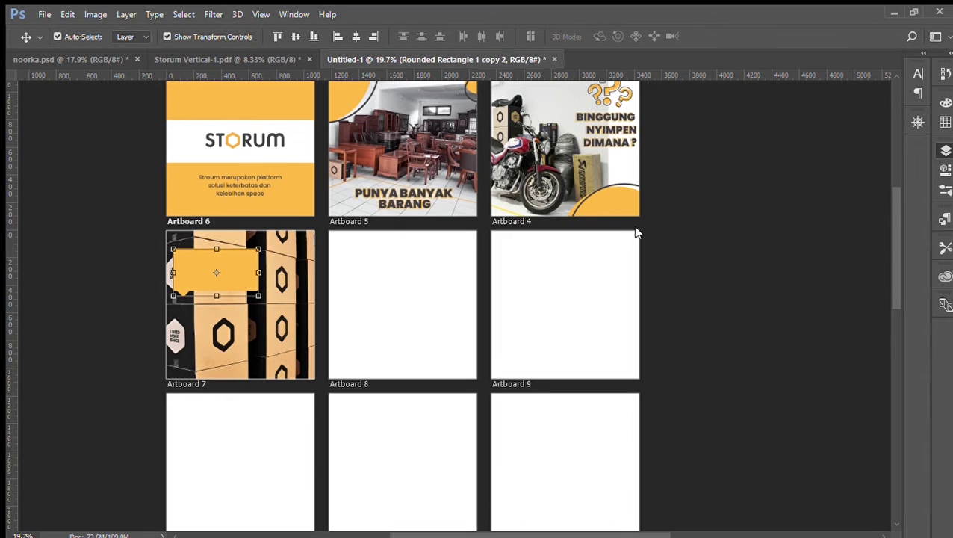
# - Turn the duplicate bubble into a dark outline without fill, shifted beside the orange bubble
pyautogui.press('h')
pyautogui.press('i')
pyautogui.press('h')
pyautogui.press('i')
pyautogui.press('h')
pyautogui.press('v')
pyautogui.press('w')
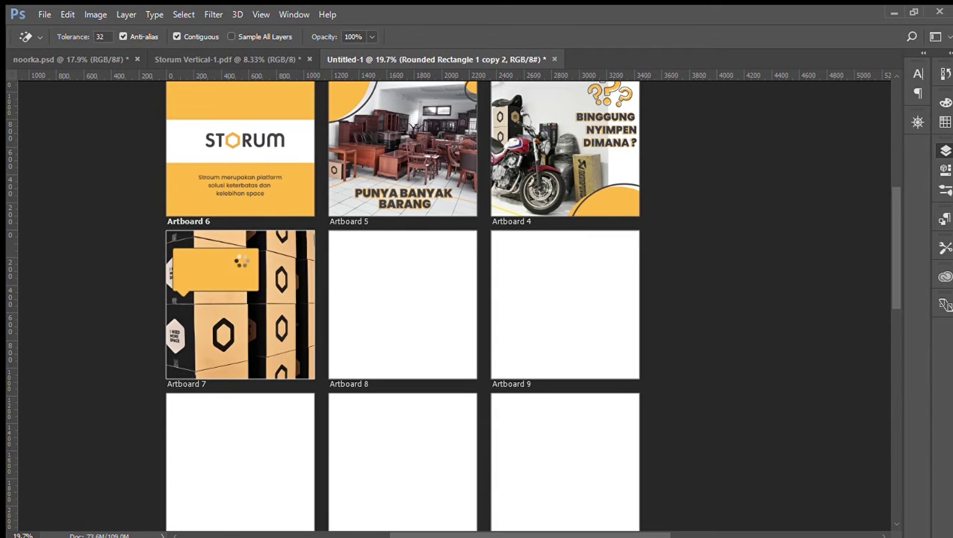
pyautogui.press('v')
pyautogui.hotkey('shift', 'Left')
# - Make the bubble outline white and nudge it slightly up and left of the orange bubble
pyautogui.scroll(4, 170, 263)
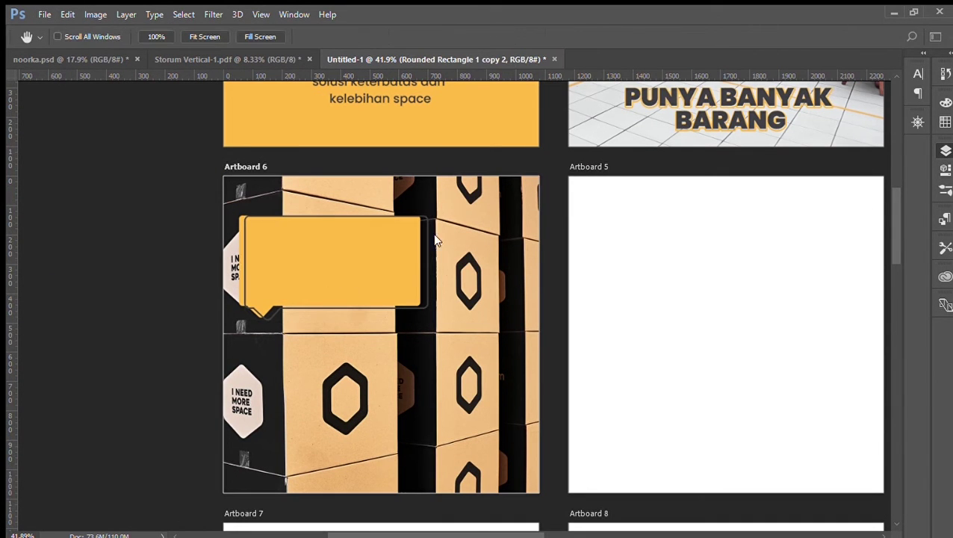
pyautogui.click(390, 280)
pyautogui.click(820, 140)
pyautogui.hotkey('shift', 'Left')
pyautogui.hotkey('shift', 'Left')
pyautogui.hotkey('shift', 'Up')
pyautogui.hotkey('shift', 'Up')
pyautogui.hotkey('shift', 'Down')
pyautogui.press('Left')
pyautogui.press('Left')
pyautogui.press('Left')
pyautogui.press('Left')
pyautogui.press('Left')
pyautogui.press('Down')
pyautogui.press('Down')
pyautogui.press('Down')
pyautogui.press('Left')
pyautogui.press('Left')
pyautogui.press('Left')
pyautogui.click(210, 326)
# - Copy the PUNYA BANYAK BARANG headline into the bubble and replace its wording with STORUM USER on two lines
pyautogui.moveTo(659, 100); pyautogui.dragTo(293, 247)
pyautogui.press('t')
pyautogui.click(290, 249)
pyautogui.hotkey('ctrl', 'a')
pyautogui.write('sTORUM')
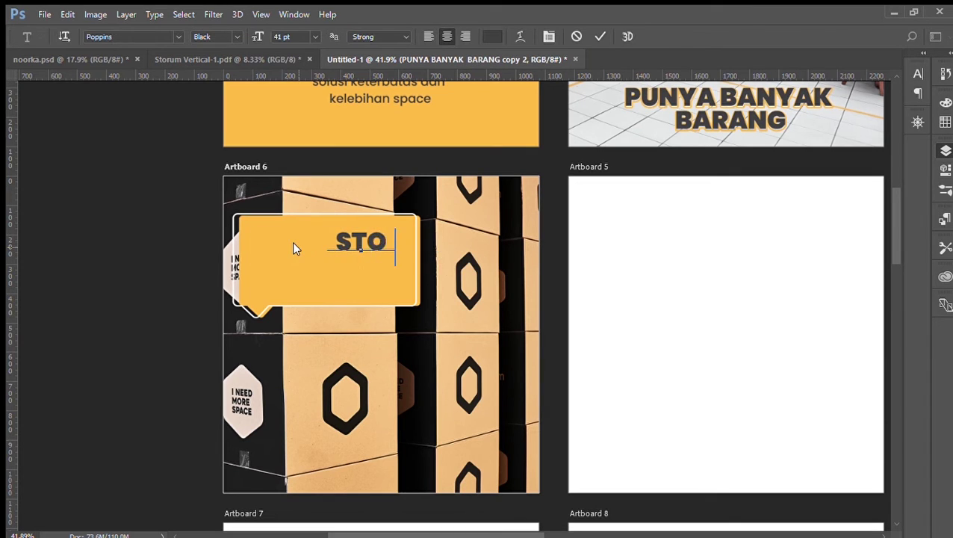
pyautogui.press('Return')
pyautogui.write('USER')
# - Centre the STORUM USER text within the bubble and set its tracking to 100
pyautogui.hotkey('ctrl', 'a')
pyautogui.click(1, 84)
pyautogui.click(98, 254)
pyautogui.moveTo(335, 258); pyautogui.dragTo(307, 270)
pyautogui.click(917, 74)
pyautogui.click(842, 129)
pyautogui.write('100')
pyautogui.press('Return')
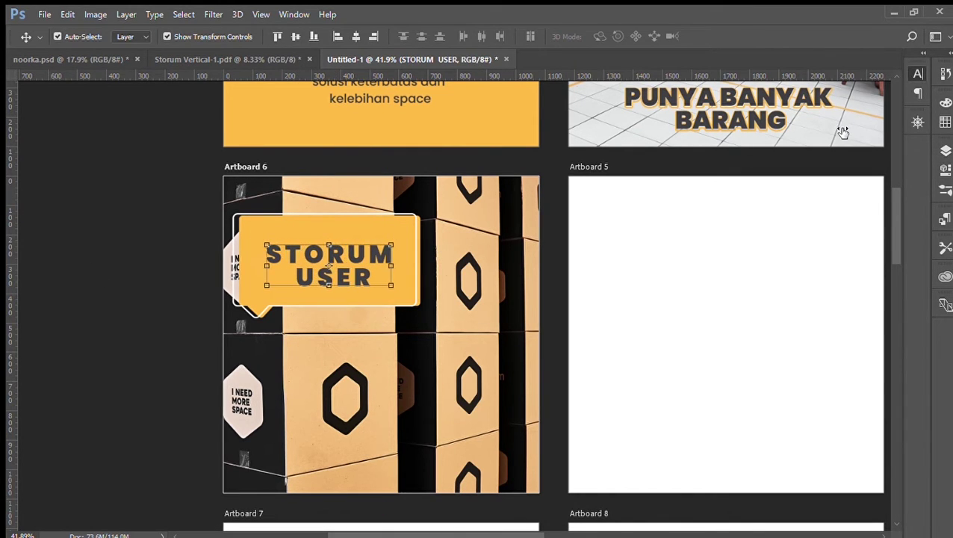
# - Enlarge the STORUM USER text, widen its letter spacing slightly and fine-tune its position in the bubble
pyautogui.moveTo(841, 117); pyautogui.dragTo(836, 117)
pyautogui.moveTo(758, 121); pyautogui.dragTo(765, 119)
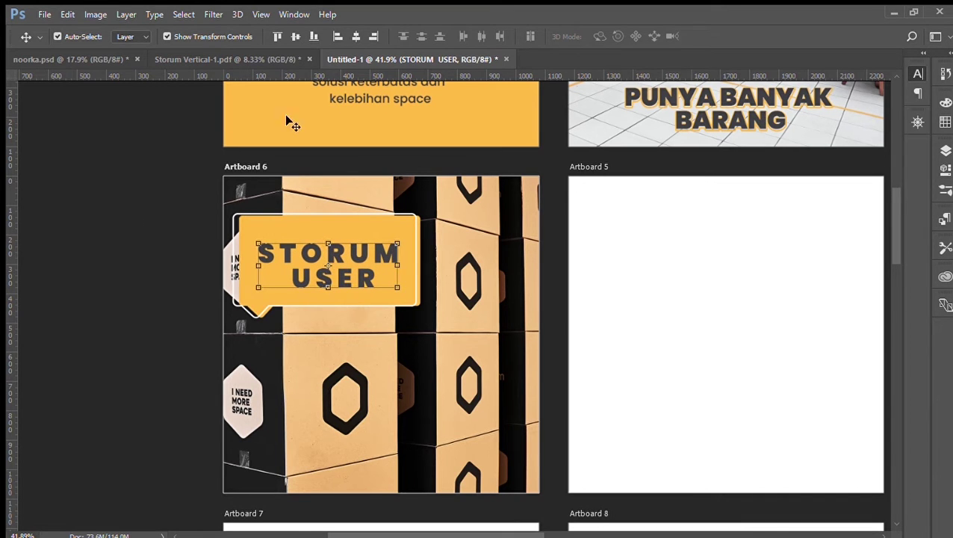
pyautogui.click(114, 342)
pyautogui.scroll(5, 114, 342)
pyautogui.moveTo(334, 366); pyautogui.dragTo(333, 366)
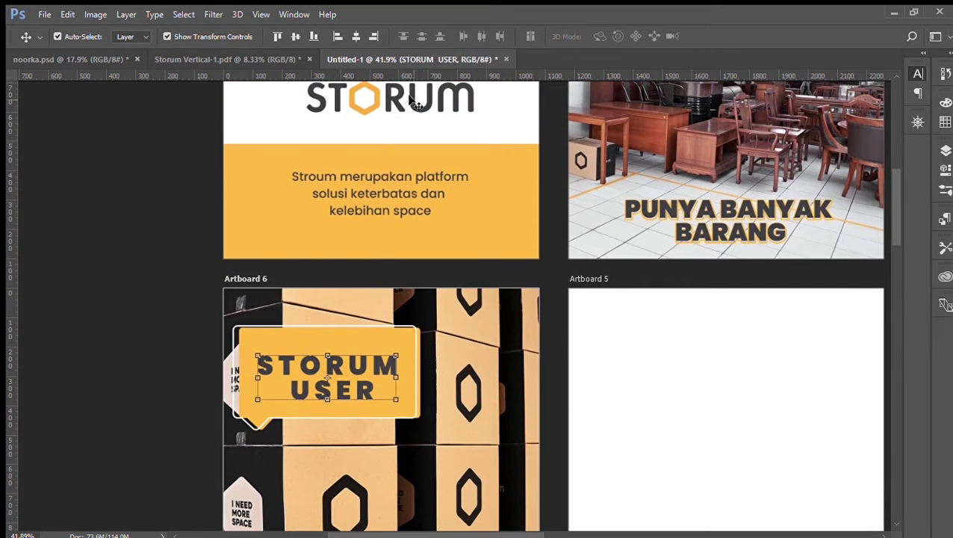
# - Copy the STORUM logo into Artboard 6 below the bubble and erase its white background with the Magic Eraser
pyautogui.moveTo(370, 99); pyautogui.dragTo(441, 323)
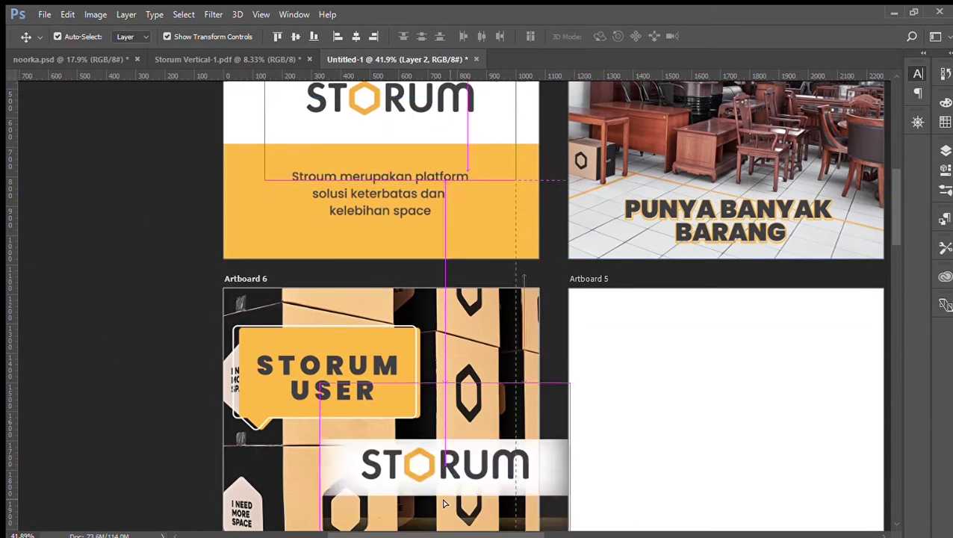
pyautogui.press('w')
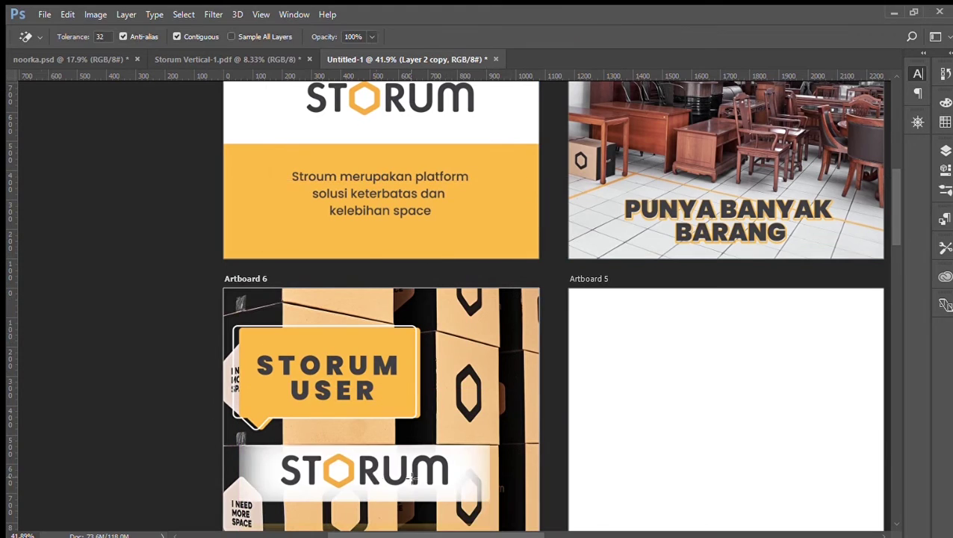
pyautogui.click(466, 459)
pyautogui.click(337, 470)
pyautogui.press('v')
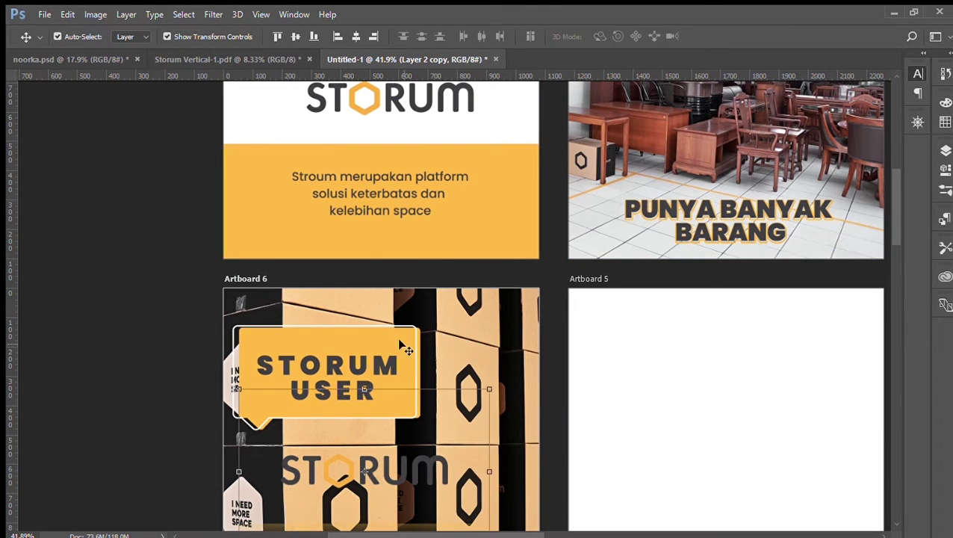
# - Delete the word STORUM from the bubble's text, keeping only USER
pyautogui.click(395, 366)
pyautogui.press('t')
pyautogui.moveTo(401, 372); pyautogui.dragTo(203, 355)
pyautogui.press('BackSpace')
pyautogui.hotkey('ctrl', 'Return')
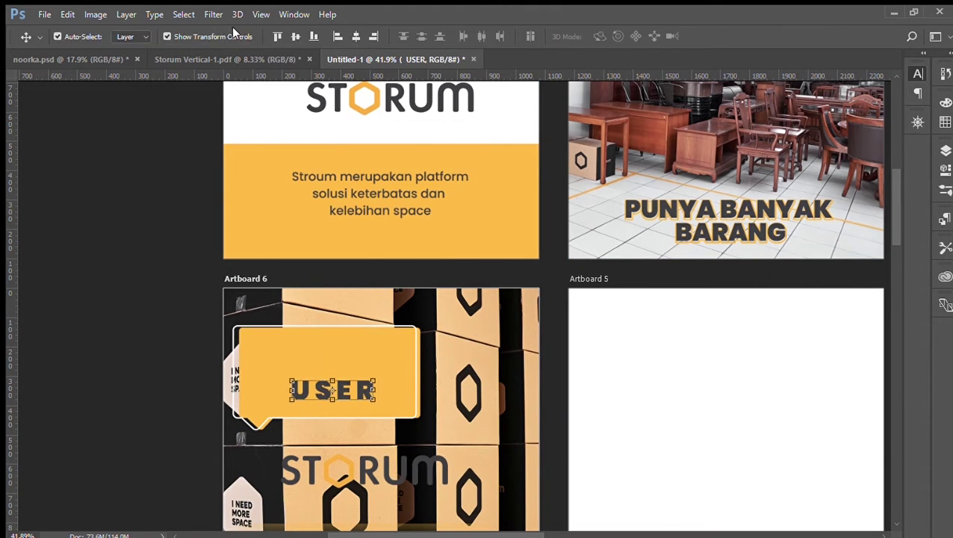
# - Place the STORUM logo above USER and scale it down to fit inside the bubble
pyautogui.press('v')
pyautogui.moveTo(344, 470); pyautogui.dragTo(340, 359)
pyautogui.press('e')
pyautogui.click(428, 416)
pyautogui.press('v')
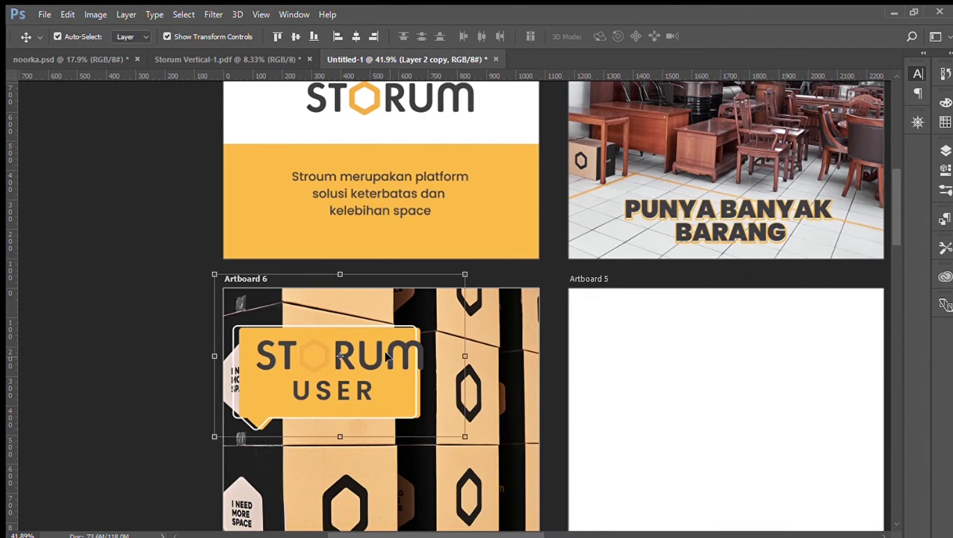
pyautogui.moveTo(463, 437); pyautogui.dragTo(420, 409)
pyautogui.moveTo(361, 340); pyautogui.dragTo(368, 352)
pyautogui.press('Return')
# - Change the orange speech bubble's fill colour to white
pyautogui.click(942, 151)
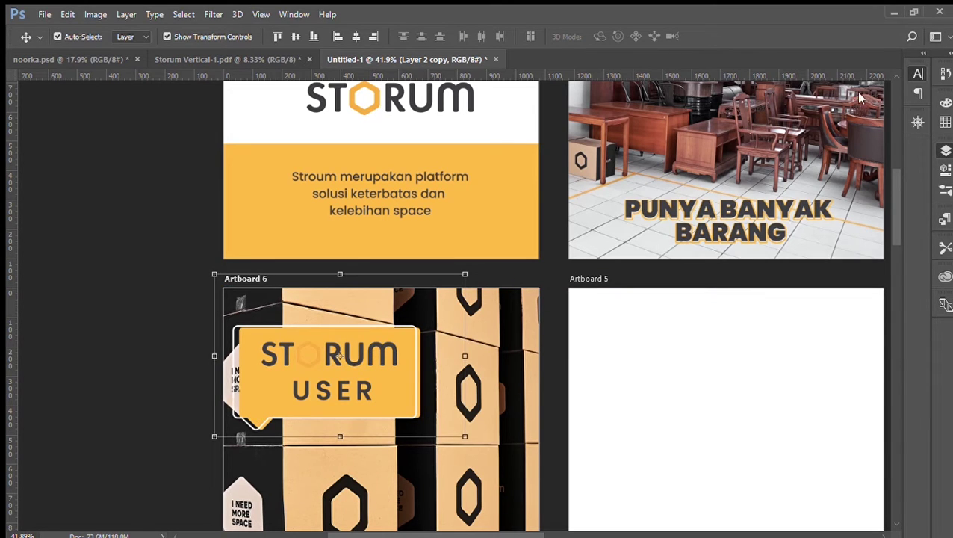
pyautogui.click(863, 316)
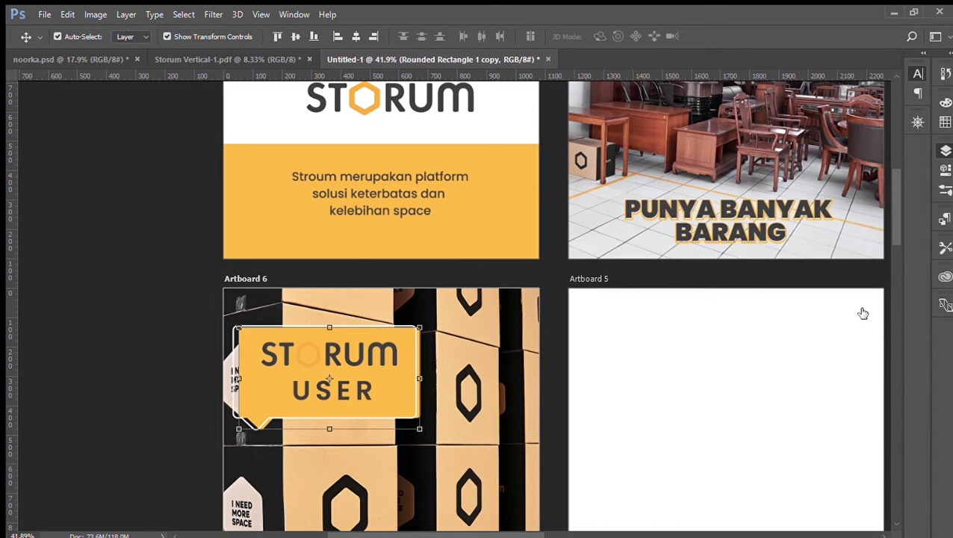
pyautogui.click(389, 302)
pyautogui.press('Return')
# - Recolour the bubble's outline to the brand orange and nudge it left
pyautogui.doubleClick(875, 266)
pyautogui.press('h')
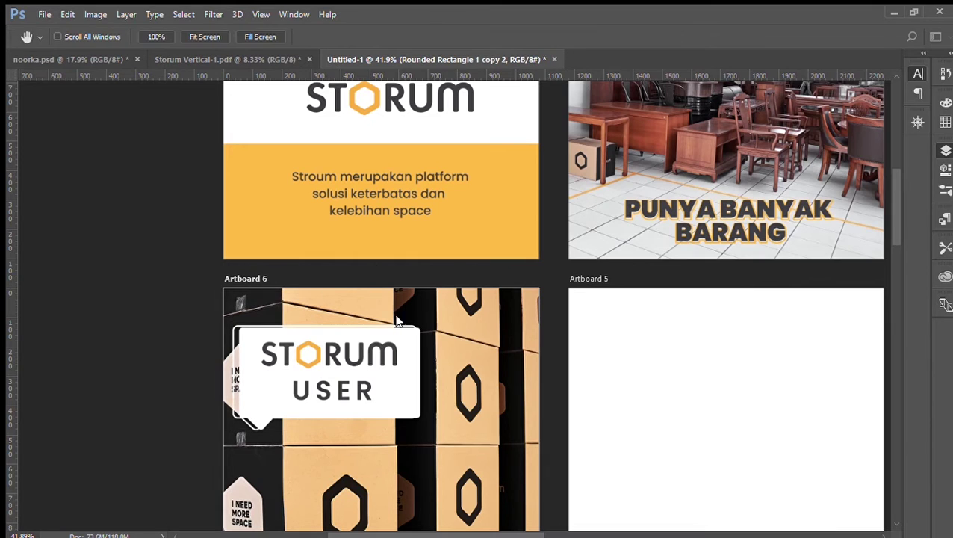
pyautogui.press('i')
pyautogui.press('v')
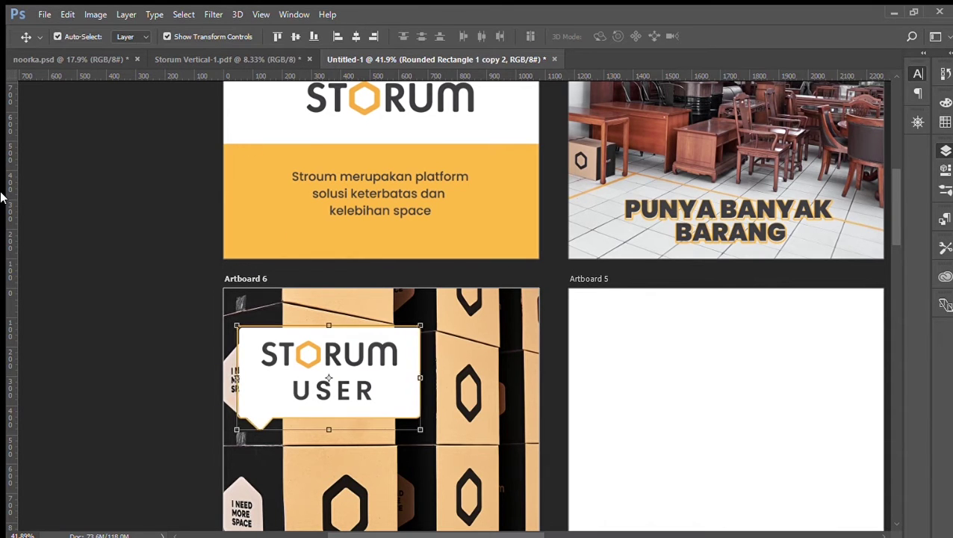
pyautogui.hotkey('shift', 'Left')
pyautogui.click(128, 349)
# - Add 20 pt text on the lower photo in Artboard 6 reading "Merupakan solusi bagi yang membutuhkan space untuk menympan barang" on three lines
pyautogui.scroll(-10, 128, 349)
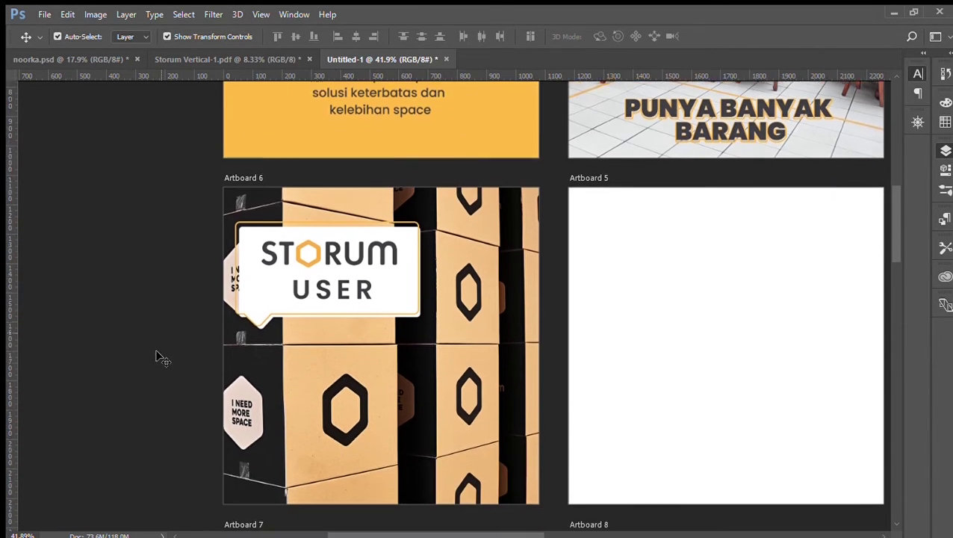
pyautogui.scroll(-2, 246, 299)
pyautogui.press('u')
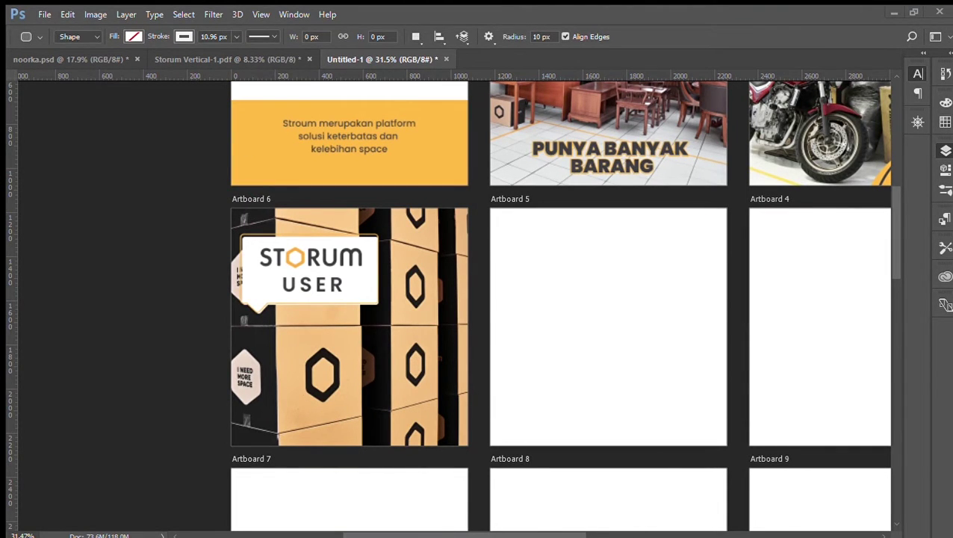
pyautogui.press('t')
pyautogui.click(283, 344)
pyautogui.moveTo(295, 37); pyautogui.dragTo(175, 17)
pyautogui.write('20')
pyautogui.press('Return')
pyautogui.write('MERUBAKAN')
pyautogui.press('BackSpace')
pyautogui.press('BackSpace')
pyautogui.press('BackSpace')
pyautogui.press('BackSpace')
pyautogui.press('BackSpace')
pyautogui.press('BackSpace')
pyautogui.press('BackSpace')
pyautogui.press('BackSpace')
pyautogui.write('erupakan sol')
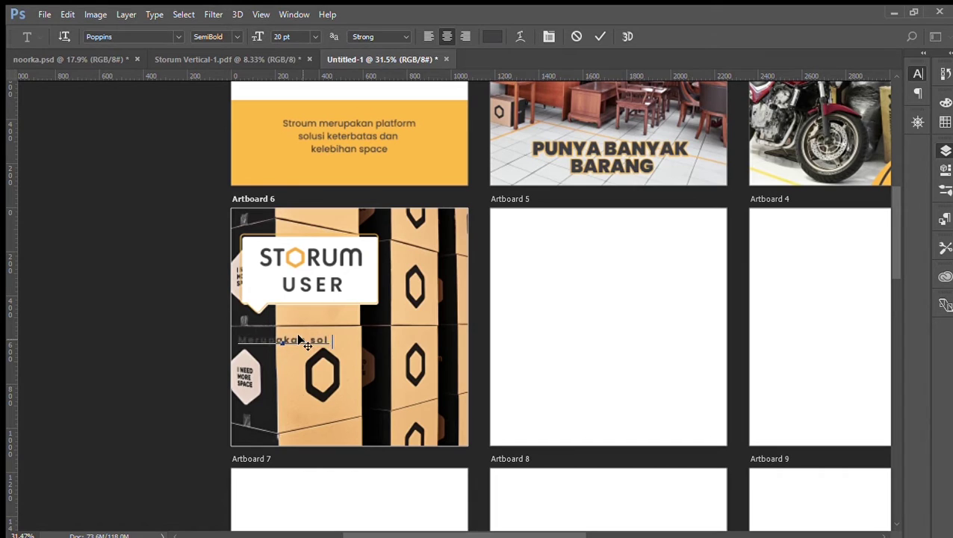
pyautogui.write('usi bagi yang')
pyautogui.press('Return')
pyautogui.write('membutuhkan space')
pyautogui.press('Return')
pyautogui.write('di')
# - Tighten the description text's line and letter spacing, and move it to the lower right of Artboard 6
pyautogui.hotkey('ctrl', 'a')
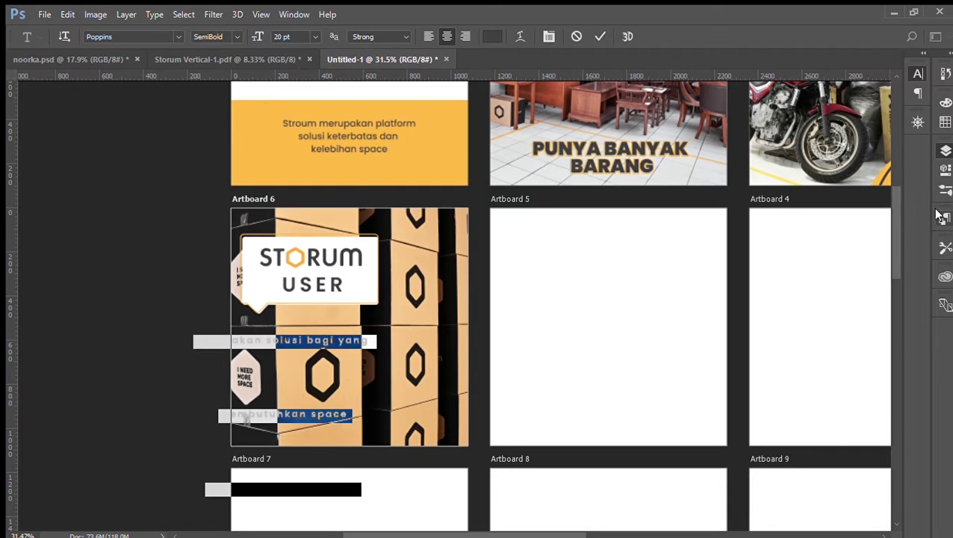
pyautogui.moveTo(834, 111); pyautogui.dragTo(741, 125)
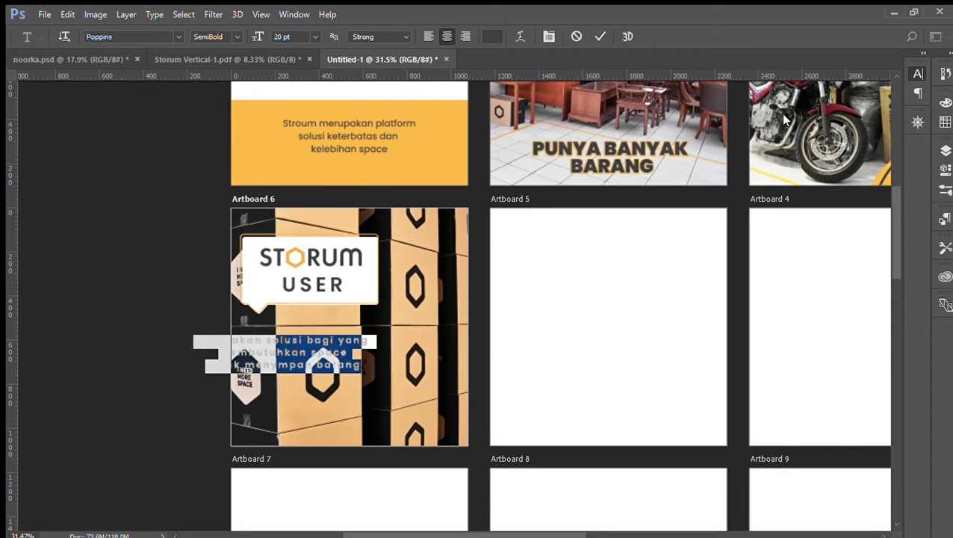
pyautogui.moveTo(838, 123); pyautogui.dragTo(784, 114)
pyautogui.click(13, 90)
pyautogui.moveTo(321, 354); pyautogui.dragTo(434, 369)
# - Copy the white bubble and its orange outline behind the description text, mirrored and fitted with the tail at lower right
pyautogui.click(844, 310)
pyautogui.keyDown('shift'); pyautogui.click(844, 262); pyautogui.keyUp('shift')
pyautogui.moveTo(283, 280); pyautogui.dragTo(522, 377)
pyautogui.moveTo(439, 388); pyautogui.dragTo(379, 383)
pyautogui.moveTo(460, 371); pyautogui.dragTo(430, 359)
pyautogui.press('Return')
pyautogui.click(431, 451)
# - Select the lower speech bubble's shapes and nudge its orange outline left
pyautogui.scroll(2, 451, 388)
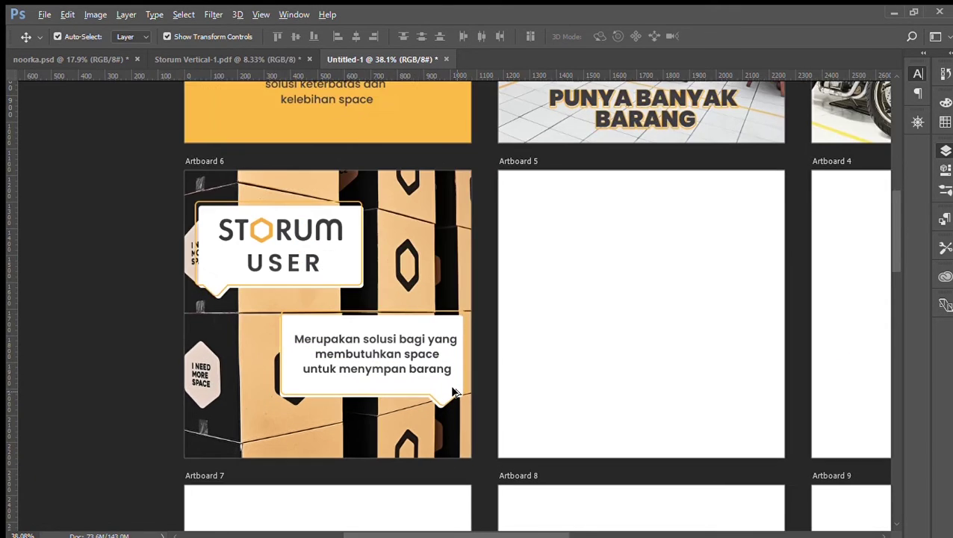
pyautogui.scroll(-4, 452, 390)
pyautogui.scroll(-1, 454, 384)
pyautogui.scroll(1, 454, 380)
pyautogui.click(448, 377)
pyautogui.keyDown('shift'); pyautogui.click(868, 270); pyautogui.keyUp('shift')
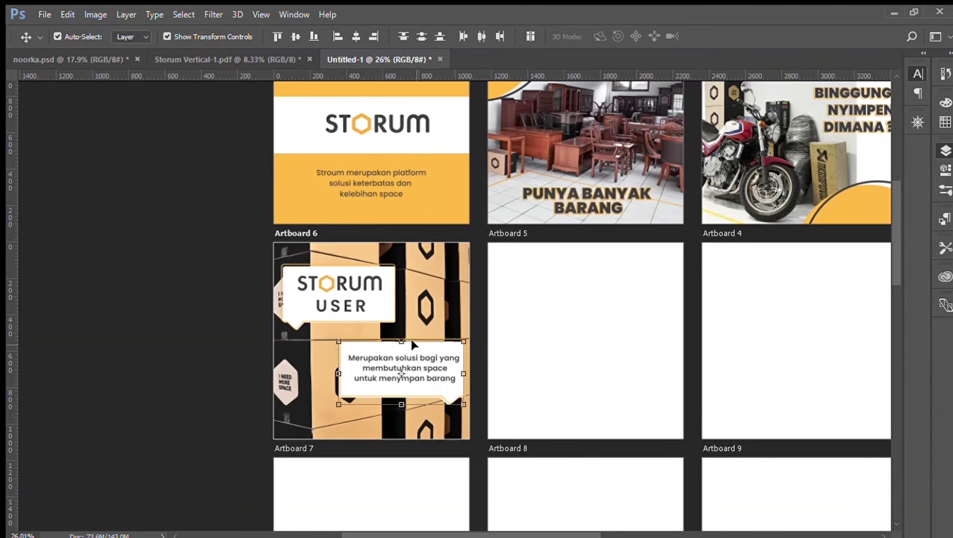
pyautogui.click(433, 449)
pyautogui.scroll(4, 441, 380)
pyautogui.click(400, 366)
pyautogui.hotkey('shift', 'Left')
# - Try shifting part of the lower speech bubble slightly up and right, and undo the move
pyautogui.click(495, 408)
pyautogui.moveTo(473, 403)
pyautogui.mouseDown()
pyautogui.moveTo(461, 400)
pyautogui.moveTo(496, 410)
pyautogui.moveTo(481, 396)
pyautogui.mouseUp()
pyautogui.hotkey('ctrl', 'z')
pyautogui.click(598, 324)
# - Fine-tune the lower bubble outline's position with a small shift to the right, and deselect everything
pyautogui.scroll(8, 459, 404)
pyautogui.scroll(-6, 620, 413)
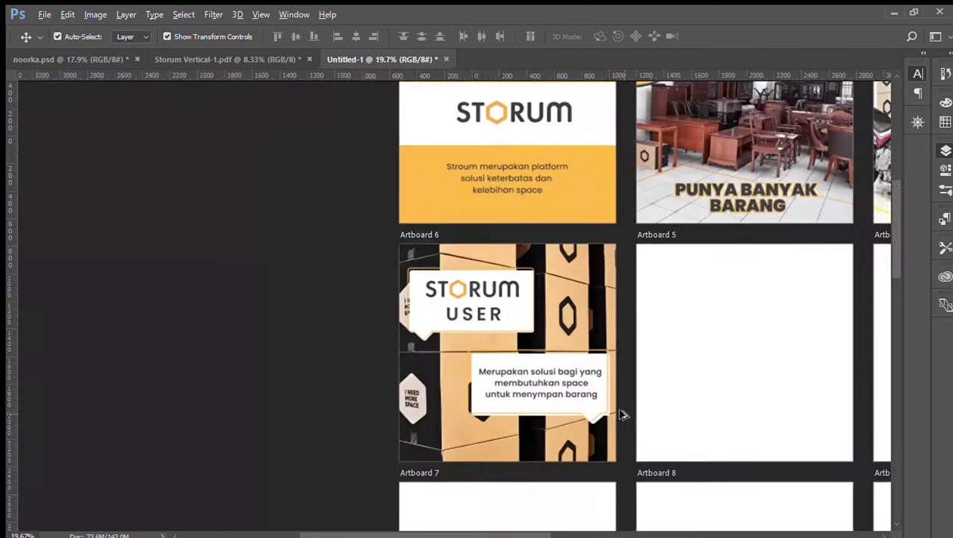
pyautogui.hotkey('shift', 'Down')
pyautogui.hotkey('shift', 'Right')
pyautogui.hotkey('shift', 'Up')
pyautogui.click(363, 364)
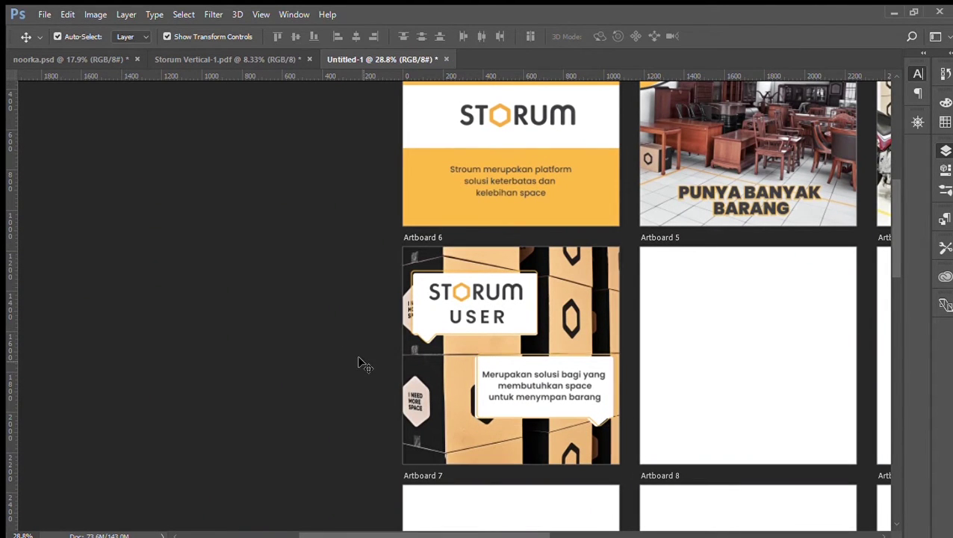
# - Copy the orange circle and its dark outline from Artboard 2 to the lower-left corner of Artboard 6
pyautogui.scroll(-3, 364, 364)
pyautogui.scroll(2, 591, 383)
pyautogui.moveTo(516, 169); pyautogui.dragTo(342, 440)
pyautogui.click(504, 166)
pyautogui.click(520, 164)
pyautogui.moveTo(523, 173); pyautogui.dragTo(359, 438)
pyautogui.hotkey('ctrl', 'z')
pyautogui.moveTo(499, 164); pyautogui.dragTo(374, 401)
pyautogui.click(849, 283)
pyautogui.click(864, 296)
# - Nudge the copied circle shape on Artboard 6 to the right and slightly up
pyautogui.hotkey('shift', 'Right')
pyautogui.hotkey('shift', 'Right')
pyautogui.hotkey('shift', 'Right')
pyautogui.hotkey('shift', 'Right')
pyautogui.hotkey('shift', 'Right')
pyautogui.hotkey('shift', 'Right')
pyautogui.hotkey('shift', 'Right')
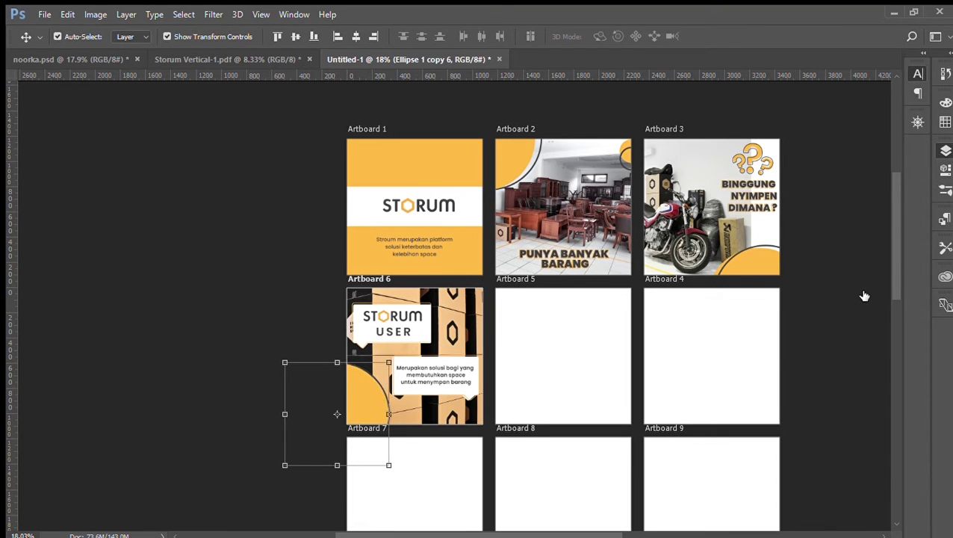
pyautogui.hotkey('shift', 'Up')
# - Shrink the circle and its outline on Artboard 6 and tuck them into the lower-left corner
pyautogui.click(301, 391)
pyautogui.scroll(7, 356, 377)
pyautogui.moveTo(407, 414); pyautogui.dragTo(425, 446)
pyautogui.moveTo(388, 390); pyautogui.dragTo(388, 367)
pyautogui.moveTo(191, 388); pyautogui.dragTo(375, 383)
pyautogui.moveTo(376, 375); pyautogui.dragTo(377, 433)
pyautogui.click(365, 329)
pyautogui.scroll(-4, 371, 336)
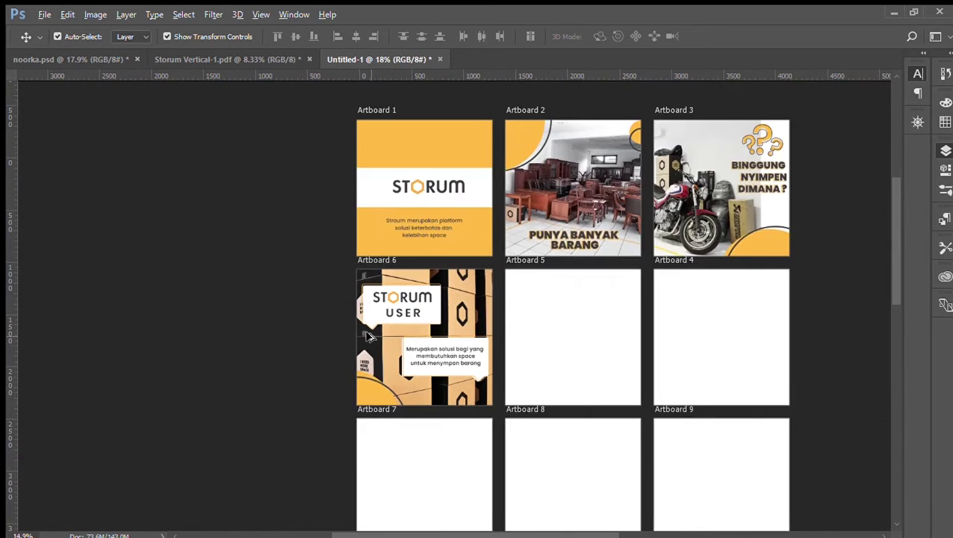
# - Merge the layers of each speech bubble on Artboard 6 and deselect everything
pyautogui.moveTo(554, 536); pyautogui.dragTo(585, 535)
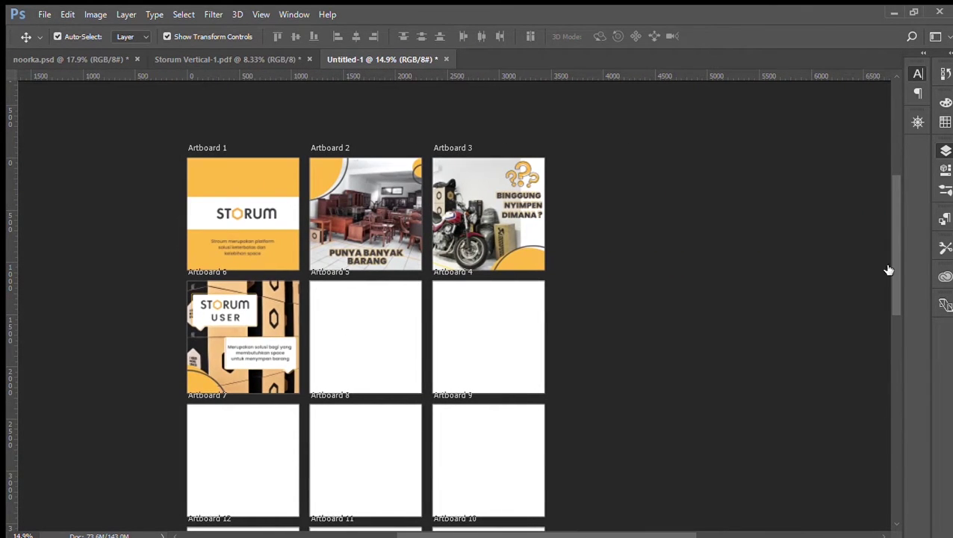
pyautogui.click(287, 365)
pyautogui.keyDown('shift'); pyautogui.click(864, 316); pyautogui.keyUp('shift')
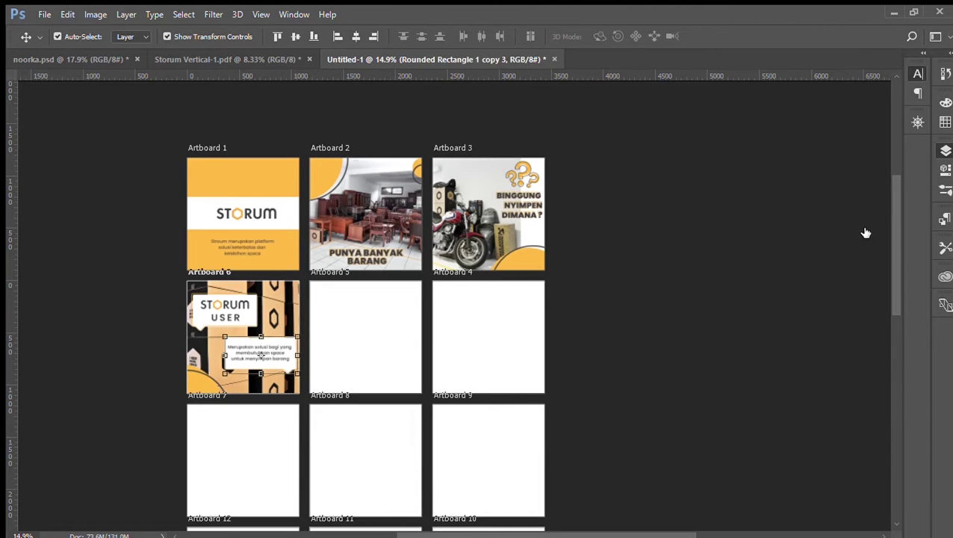
pyautogui.click(271, 322)
pyautogui.click(249, 321)
pyautogui.keyDown('shift'); pyautogui.click(851, 359); pyautogui.keyUp('shift')
pyautogui.hotkey('ctrl', 'e')
pyautogui.click(654, 342)
# - Scale down the placed AXL08111 photo and position it inside Artboard 5
pyautogui.scroll(-1, 654, 341)
pyautogui.scroll(2, 655, 343)
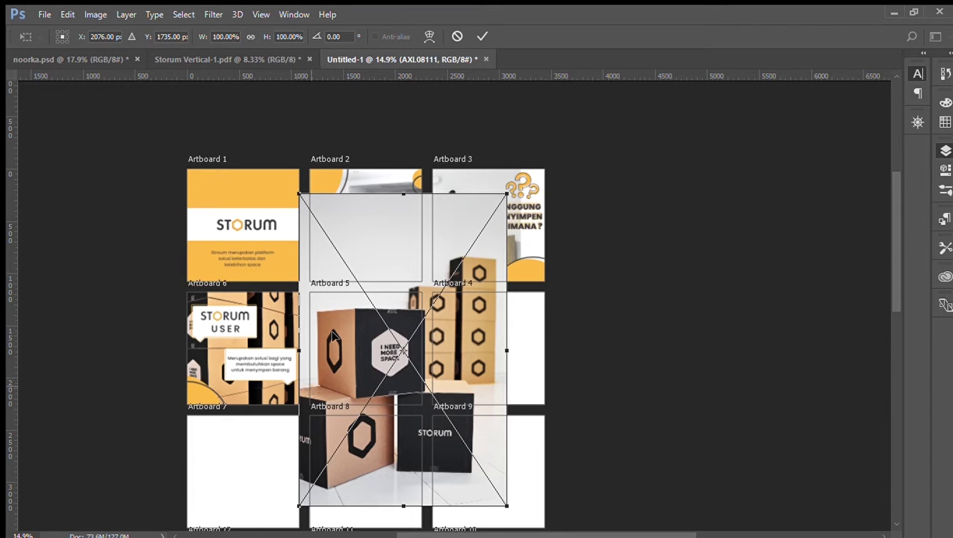
pyautogui.moveTo(505, 194); pyautogui.dragTo(364, 416)
pyautogui.moveTo(355, 462); pyautogui.dragTo(371, 363)
pyautogui.press('Return')
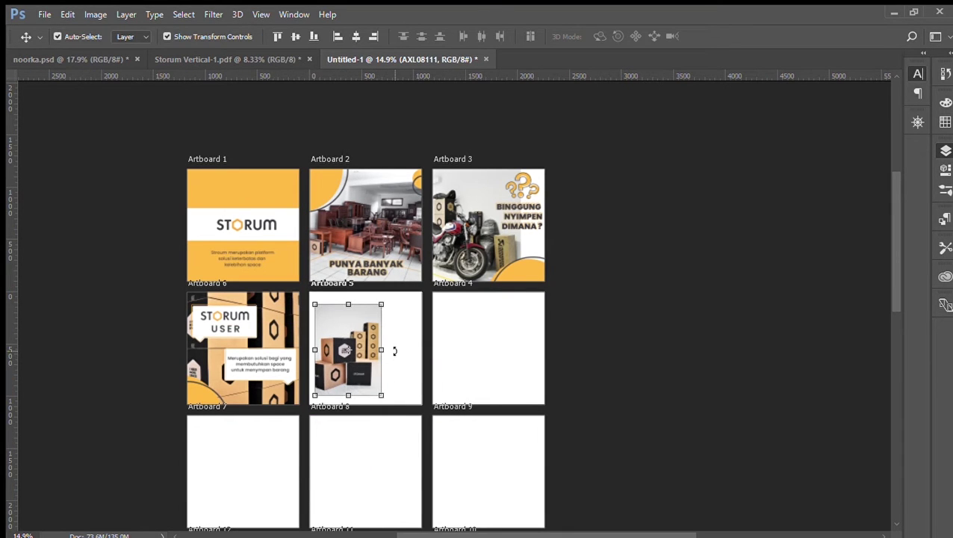
# - Select a square area around the front boxes in the AXL08111 photo and copy it to a new layer
pyautogui.scroll(5, 382, 396)
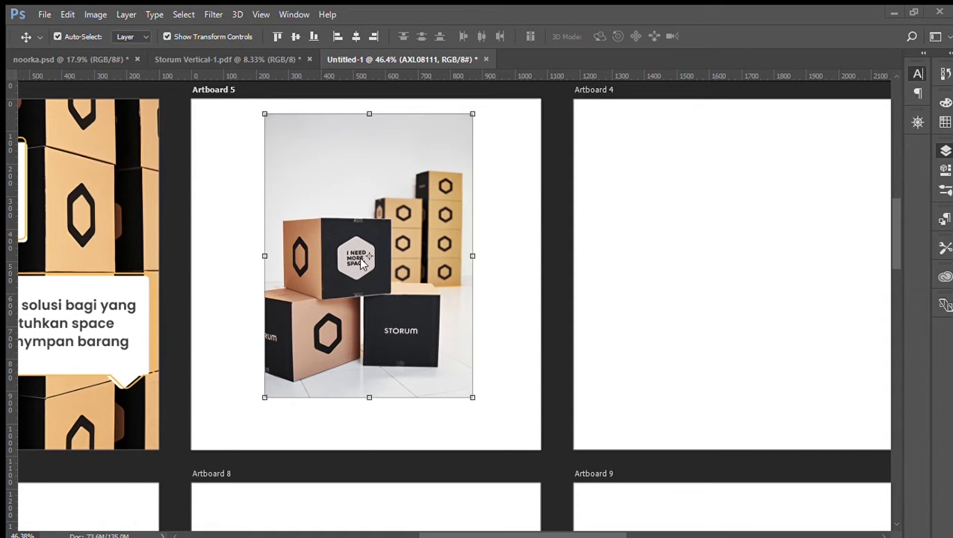
pyautogui.press('m')
pyautogui.moveTo(264, 161); pyautogui.dragTo(442, 342)
pyautogui.hotkey('shift', 'Down')
pyautogui.hotkey('shift', 'Down')
pyautogui.hotkey('shift', 'Down')
pyautogui.hotkey('shift', 'Down')
pyautogui.hotkey('shift', 'Down')
pyautogui.hotkey('shift', 'Down')
pyautogui.hotkey('shift', 'Down')
pyautogui.hotkey('shift', 'Down')
pyautogui.hotkey('shift', 'Down')
pyautogui.hotkey('shift', 'Down')
pyautogui.hotkey('shift', 'Down')
pyautogui.hotkey('shift', 'Down')
pyautogui.hotkey('shift', 'Down')
pyautogui.hotkey('shift', 'Down')
pyautogui.hotkey('shift', 'Down')
pyautogui.hotkey('ctrl', 'j')
pyautogui.press('v')
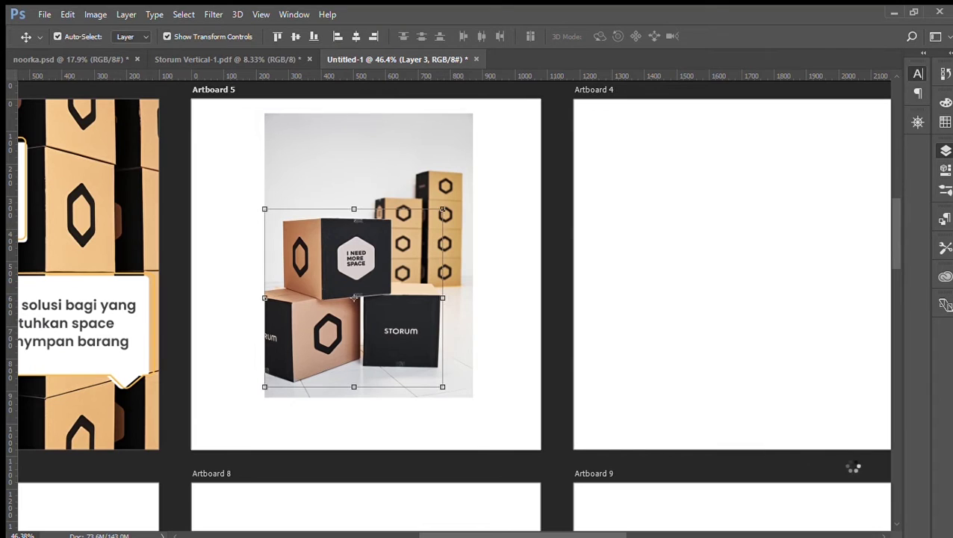
# - Delete the original AXL08111 photo, then move the square crop to Artboard 5's upper-left corner and shrink it
pyautogui.click(874, 487)
pyautogui.press('Delete')
pyautogui.moveTo(344, 309); pyautogui.dragTo(290, 219)
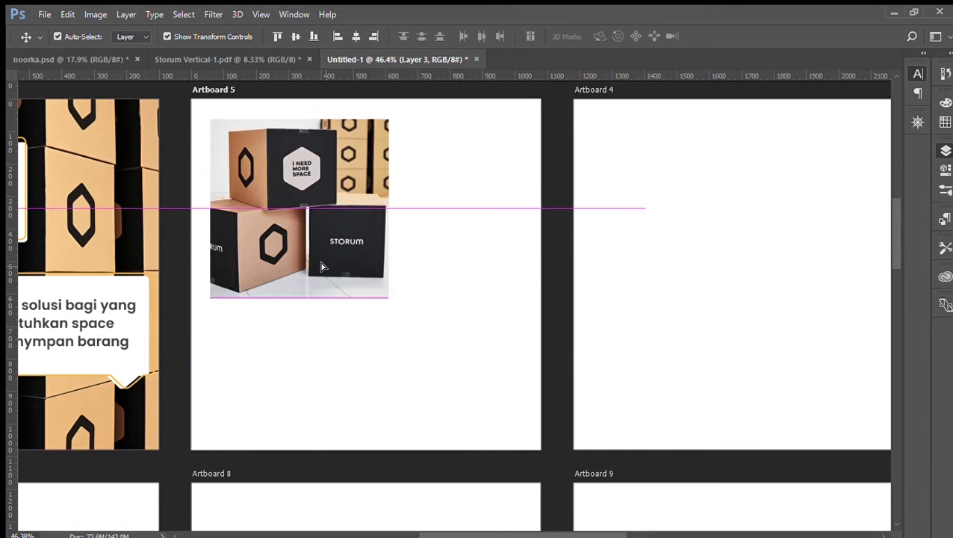
pyautogui.moveTo(359, 258); pyautogui.dragTo(350, 259)
pyautogui.press('Return')
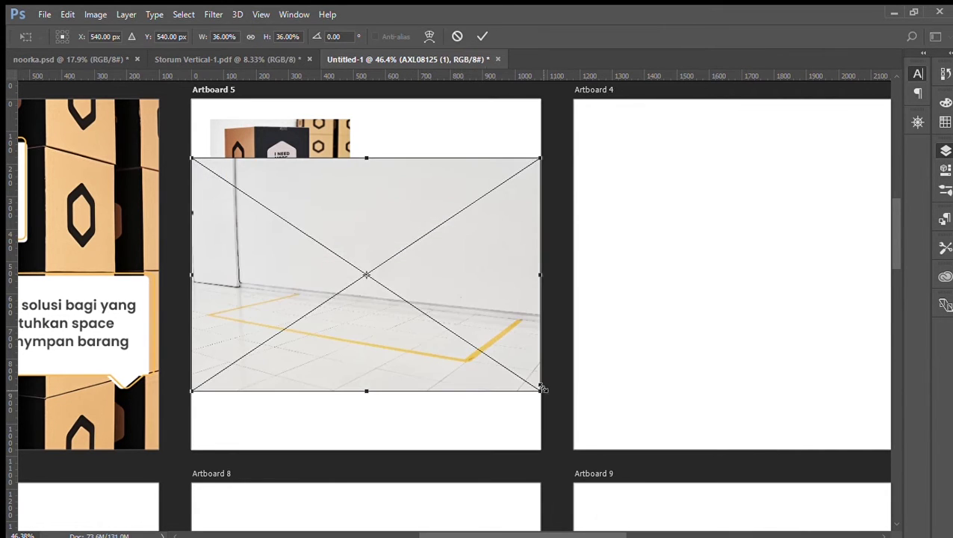
# - Scale down the placed AXL08125 (1) photo and position it in the lower-right corner of Artboard 5
pyautogui.moveTo(542, 392); pyautogui.dragTo(404, 299)
pyautogui.moveTo(298, 266); pyautogui.dragTo(420, 406)
pyautogui.press('Return')
pyautogui.press('i')
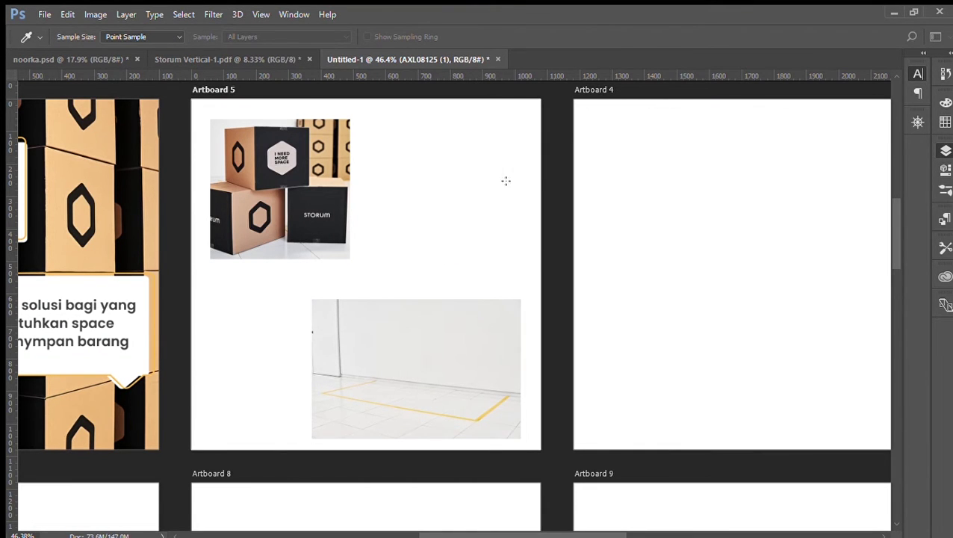
pyautogui.press('v')
# - Try moving Artboard 1's orange background rectangle to Artboard 5, and undo it
pyautogui.click(435, 202)
pyautogui.scroll(-7, 441, 212)
pyautogui.scroll(5, 449, 232)
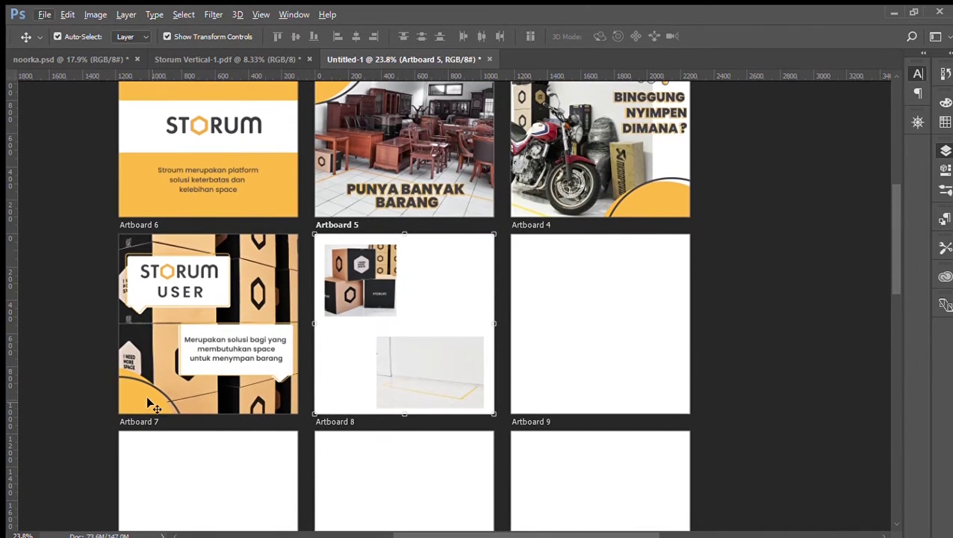
pyautogui.press('u')
pyautogui.press('v')
pyautogui.click(133, 180)
pyautogui.moveTo(850, 299); pyautogui.dragTo(856, 452)
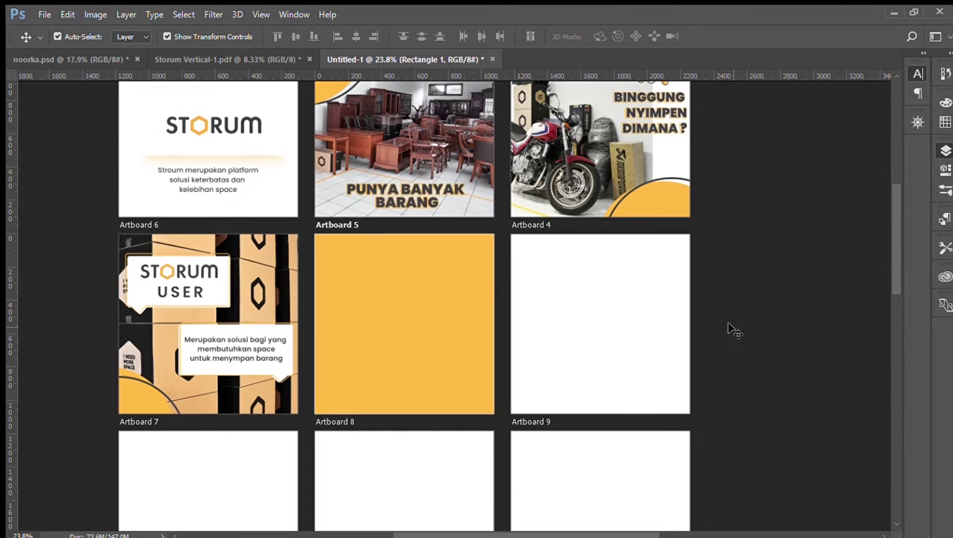
pyautogui.hotkey('ctrl', 'z')
# - Draw a 1134 × 1134 px orange rectangle covering Artboard 5 and place it behind the photos
pyautogui.click(867, 473)
pyautogui.click(22, 313)
pyautogui.moveTo(312, 236)
pyautogui.mouseDown()
pyautogui.moveTo(457, 400)
pyautogui.moveTo(407, 366)
pyautogui.moveTo(410, 329)
pyautogui.mouseUp()
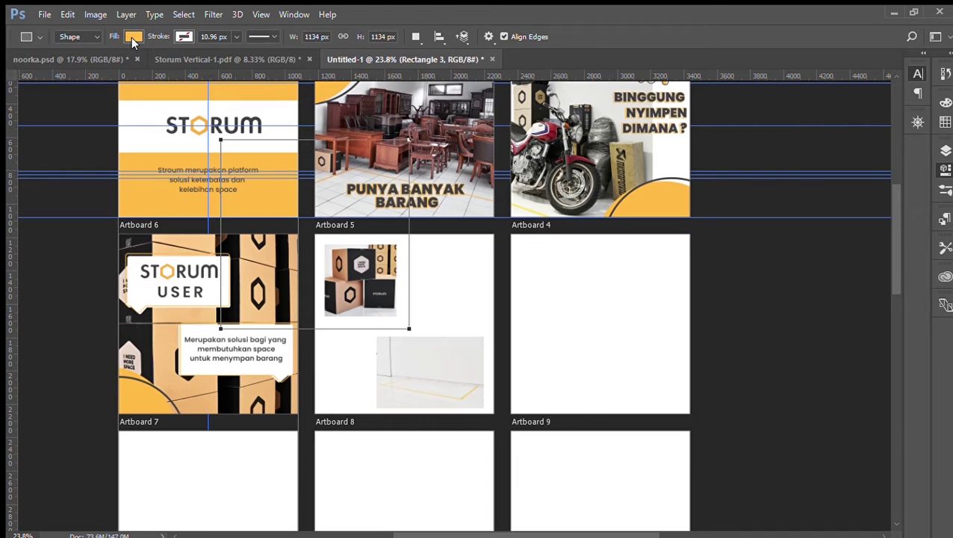
pyautogui.press('v')
pyautogui.moveTo(261, 204); pyautogui.dragTo(352, 294)
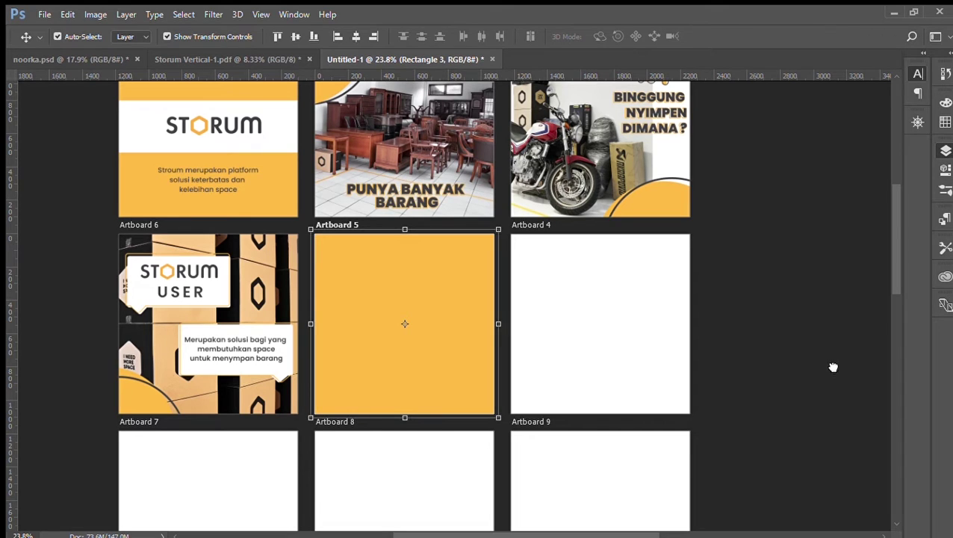
pyautogui.moveTo(834, 367); pyautogui.dragTo(834, 368)
pyautogui.click(852, 174)
# - Delete the square crop of the boxes from Artboard 5
pyautogui.scroll(1, 485, 396)
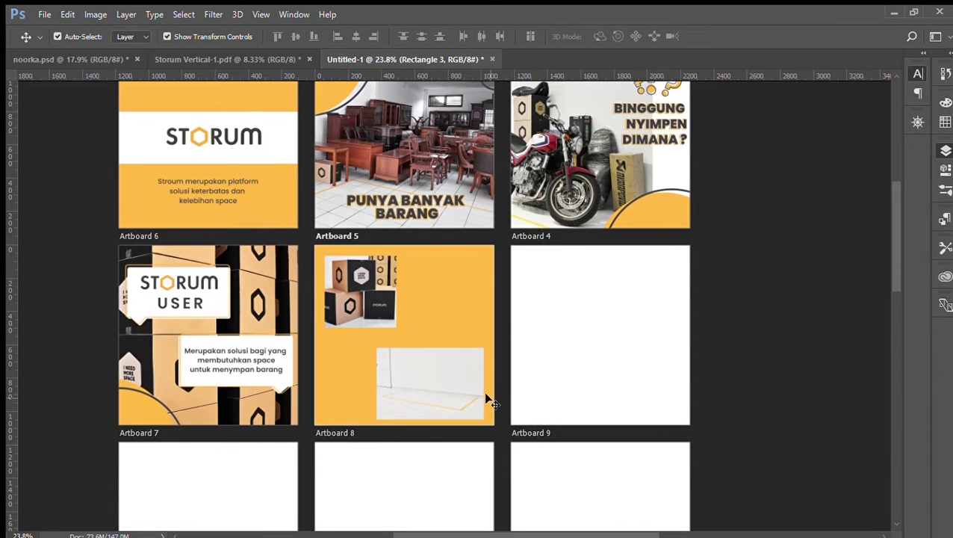
pyautogui.scroll(-3, 486, 398)
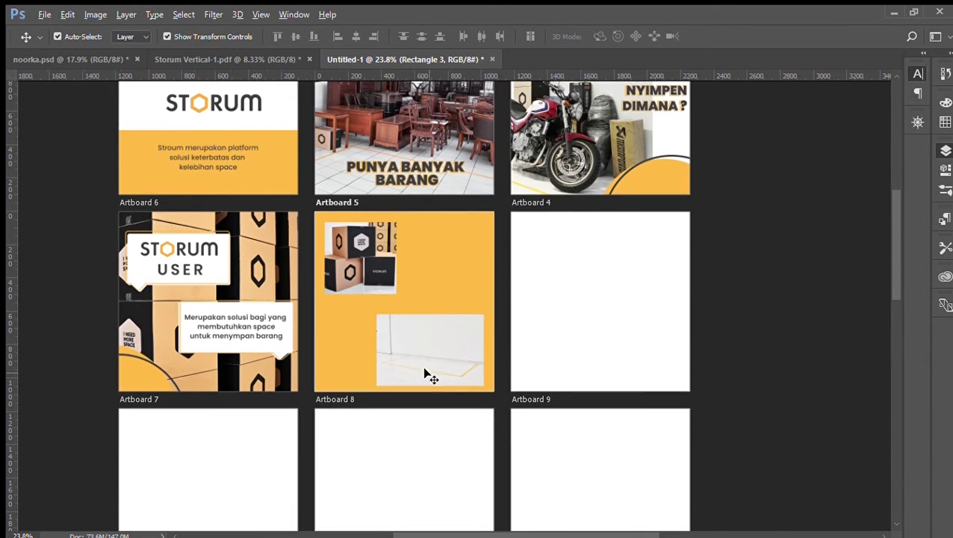
pyautogui.scroll(5, 424, 366)
pyautogui.click(311, 189)
pyautogui.press('Delete')
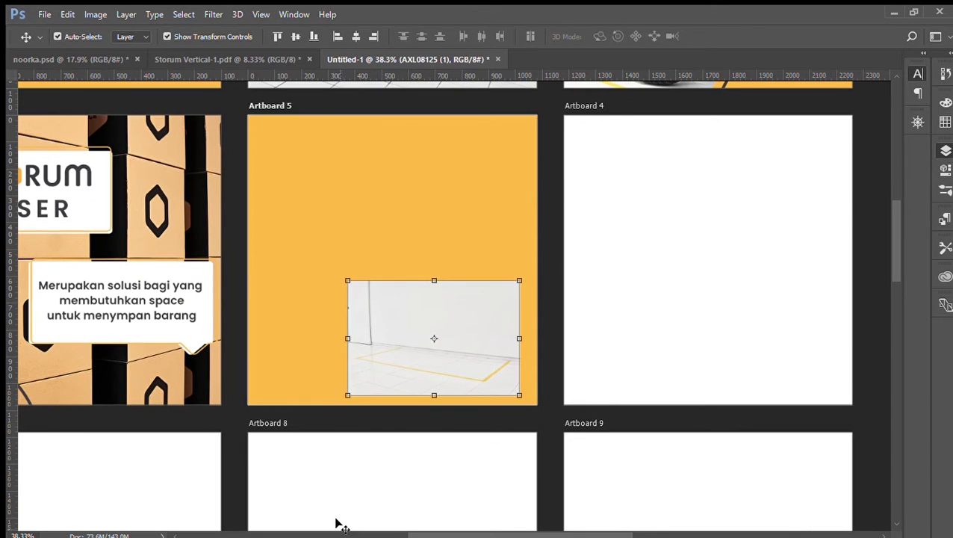
# - Enlarge the empty-floor photo to the full width of Artboard 5 and position it in the lower part
pyautogui.moveTo(348, 395); pyautogui.dragTo(242, 464)
pyautogui.moveTo(520, 280); pyautogui.dragTo(546, 263)
pyautogui.moveTo(492, 340); pyautogui.dragTo(494, 296)
pyautogui.press('Return')
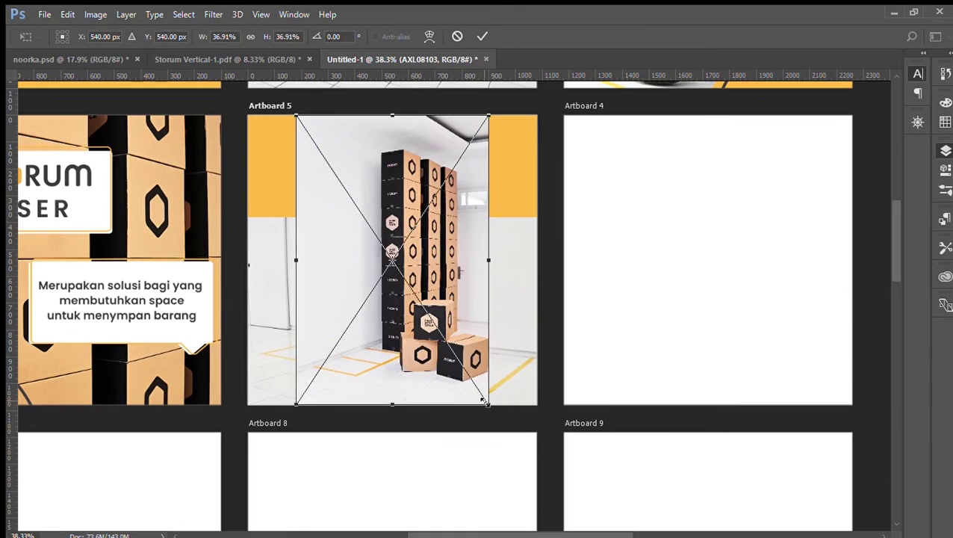
# - Enlarge the placed AXL08103 photo to about 67% and position its lower boxes over Artboard 5's upper part
pyautogui.scroll(5, 493, 458)
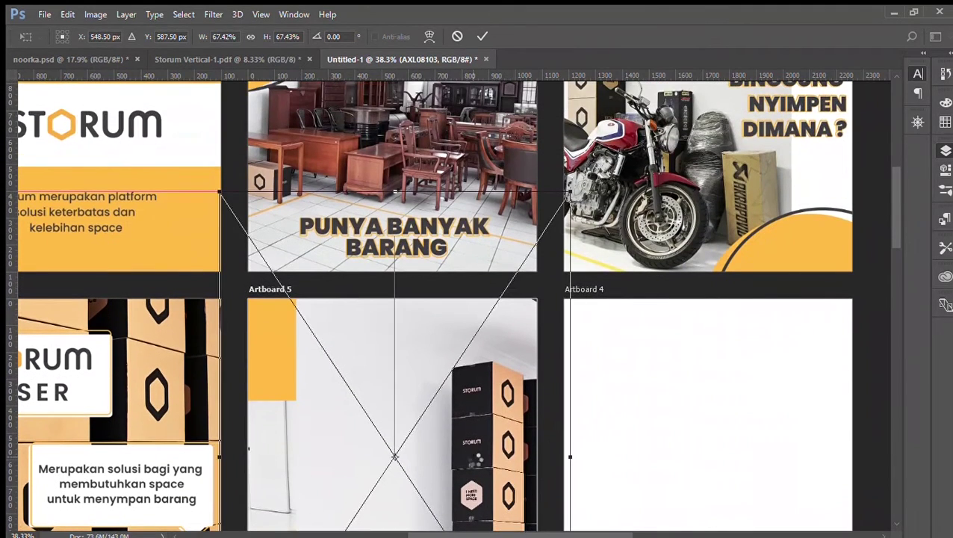
pyautogui.press('Return')
pyautogui.moveTo(490, 316); pyautogui.dragTo(452, 407)
pyautogui.scroll(-2, 455, 405)
pyautogui.scroll(-3, 456, 405)
# - Add guides to Artboard 5 that divide it into four horizontal rows and mark its vertical center line
pyautogui.click(270, 166)
pyautogui.click(259, 16)
pyautogui.click(306, 380)
pyautogui.click(706, 133)
pyautogui.click(259, 15)
pyautogui.click(351, 369)
pyautogui.moveTo(639, 232); pyautogui.dragTo(567, 232)
pyautogui.press('BackSpace')
pyautogui.press('Return')
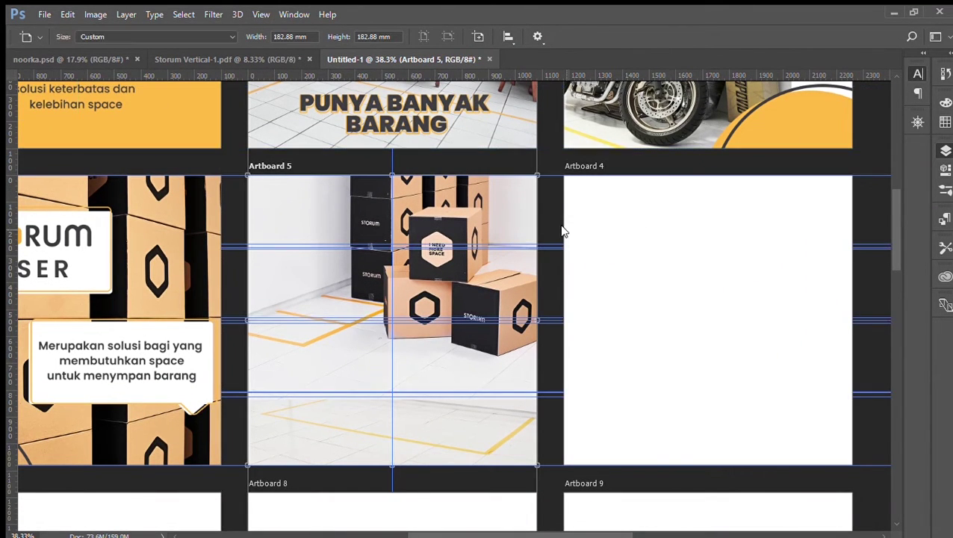
# - Scale the stacked-boxes photo to about 58% and position it against the right edge of Artboard 5
pyautogui.moveTo(448, 272); pyautogui.dragTo(448, 266)
pyautogui.moveTo(510, 380); pyautogui.dragTo(540, 337)
pyautogui.moveTo(409, 305); pyautogui.dragTo(410, 325)
pyautogui.moveTo(219, 360); pyautogui.dragTo(237, 332)
pyautogui.moveTo(420, 292); pyautogui.dragTo(426, 297)
pyautogui.hotkey('shift', 'Left')
pyautogui.hotkey('shift', 'Left')
pyautogui.hotkey('shift', 'Left')
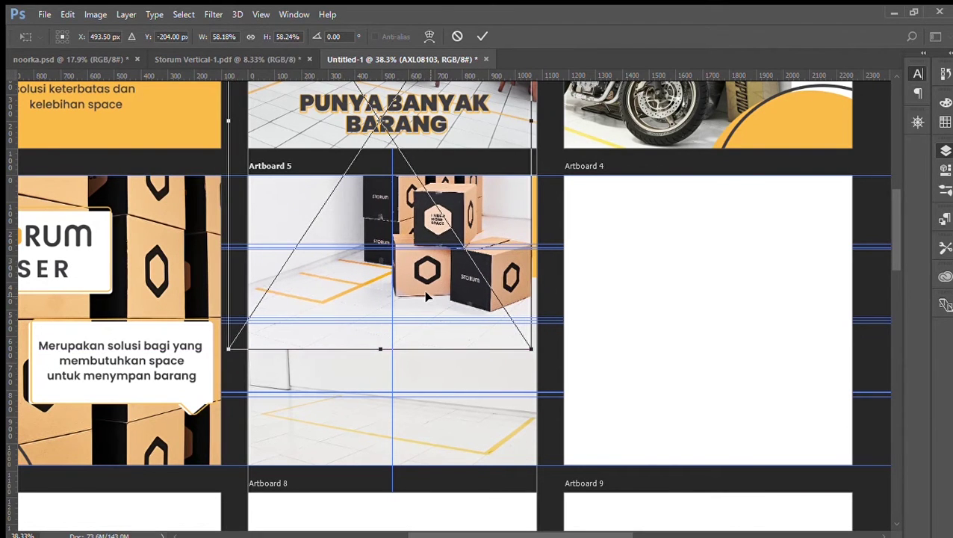
pyautogui.press('Return')
pyautogui.moveTo(462, 287); pyautogui.dragTo(470, 287)
# - Select Artboard 5's lower half, hide that part of the stacked-boxes photo, and deselect
pyautogui.moveTo(623, 396); pyautogui.dragTo(622, 395)
pyautogui.press('m')
pyautogui.press('w')
pyautogui.press('m')
pyautogui.moveTo(235, 320); pyautogui.dragTo(537, 464)
pyautogui.hotkey('ctrl', 'd')
pyautogui.press('v')
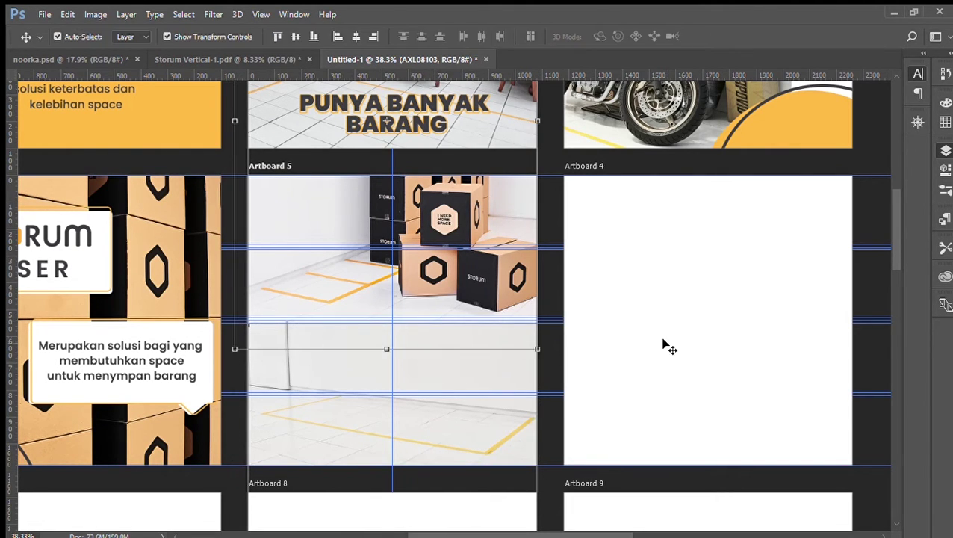
pyautogui.click(664, 345)
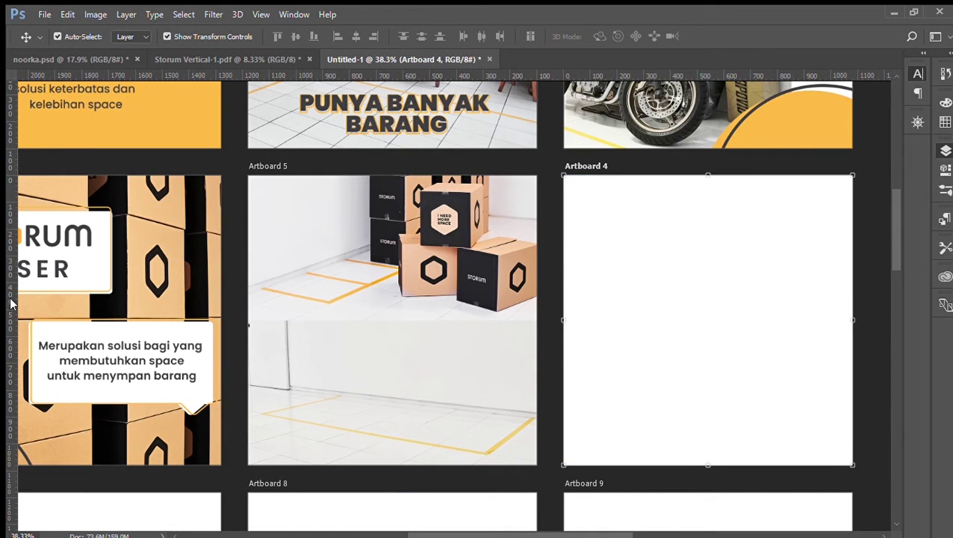
# - Draw a 20 px high orange rectangle at Artboard 5's middle and stretch it across the full width
pyautogui.press('u')
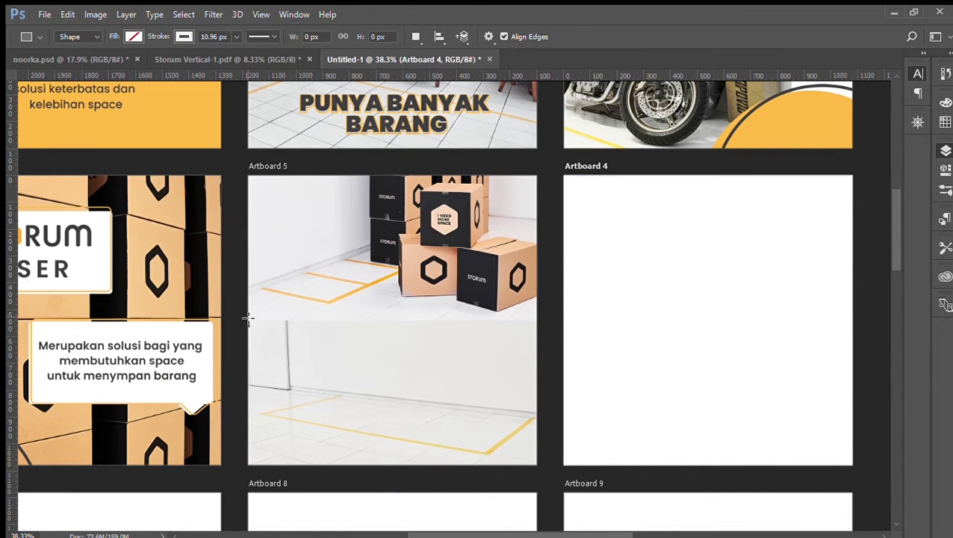
pyautogui.moveTo(250, 319); pyautogui.dragTo(245, 314)
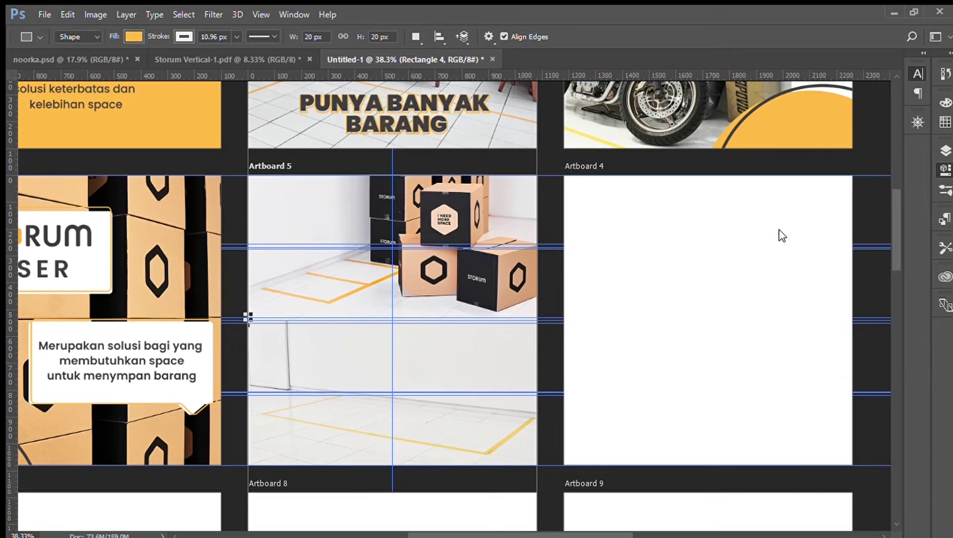
pyautogui.press('v')
pyautogui.hotkey('ctrl', 't')
pyautogui.moveTo(252, 325); pyautogui.dragTo(551, 328)
pyautogui.press('Return')
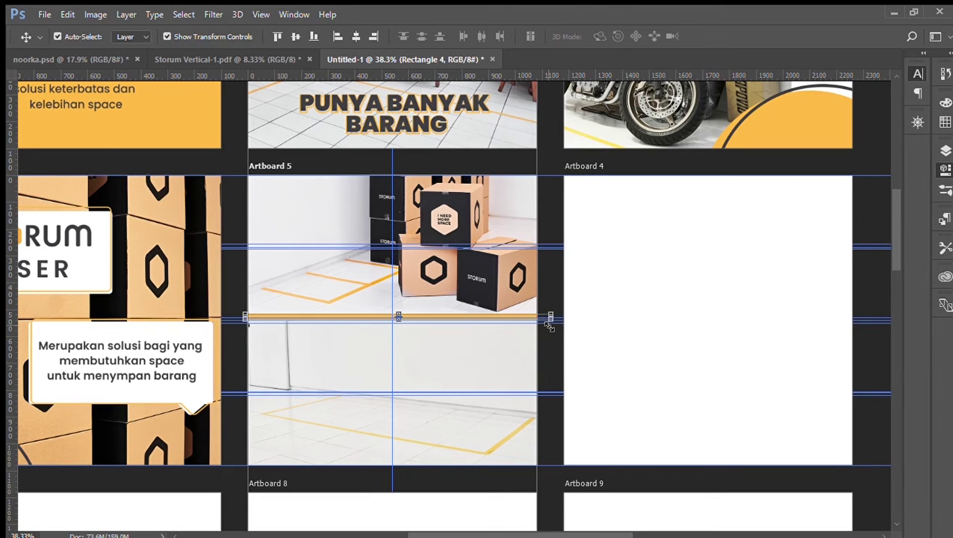
# - Align the orange divider bar with the seam between Artboard 5's two photos and deselect it
pyautogui.click(549, 323)
pyautogui.click(511, 327)
pyautogui.click(443, 321)
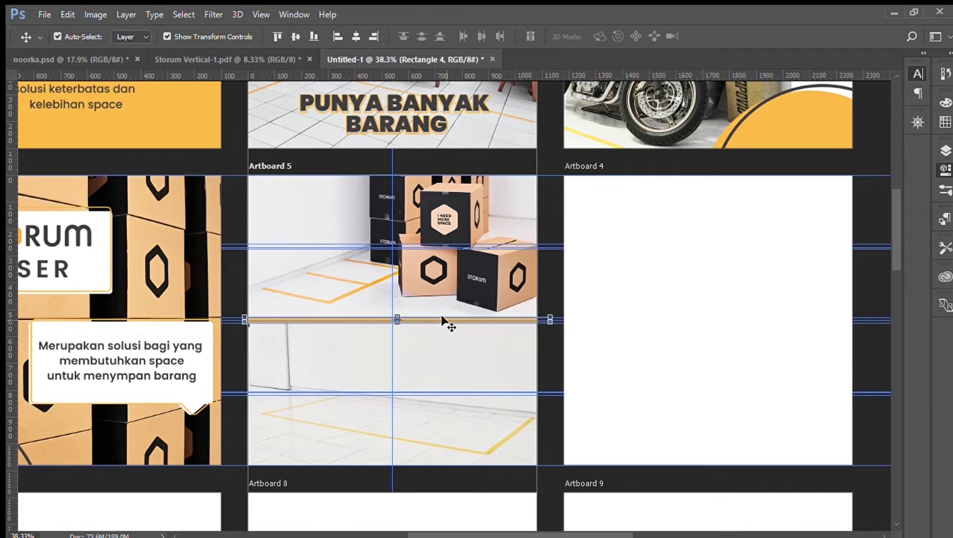
pyautogui.click(543, 323)
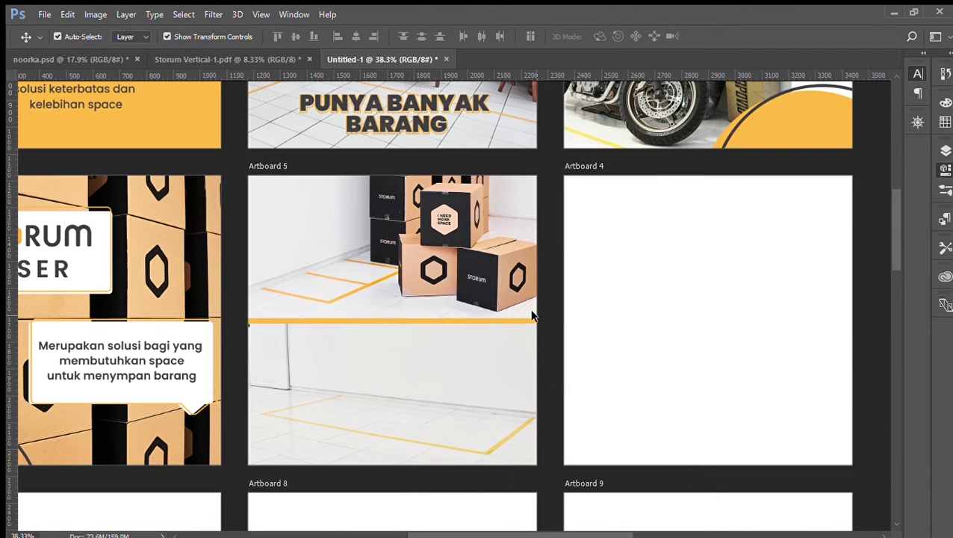
# - Open Storum Vertical-5.pdf and copy the orange box icon to a new layer
pyautogui.scroll(-3, 515, 315)
pyautogui.scroll(1, 518, 317)
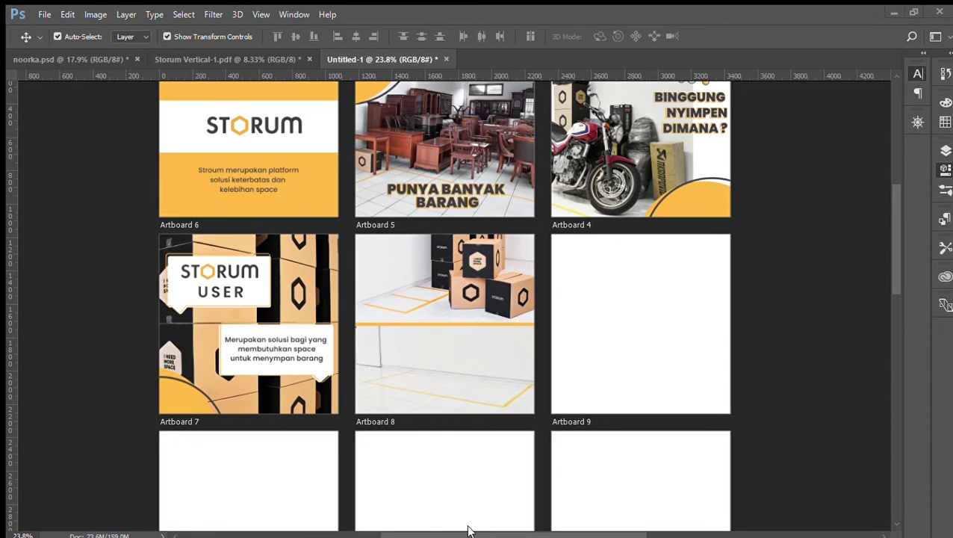
pyautogui.doubleClick(483, 62)
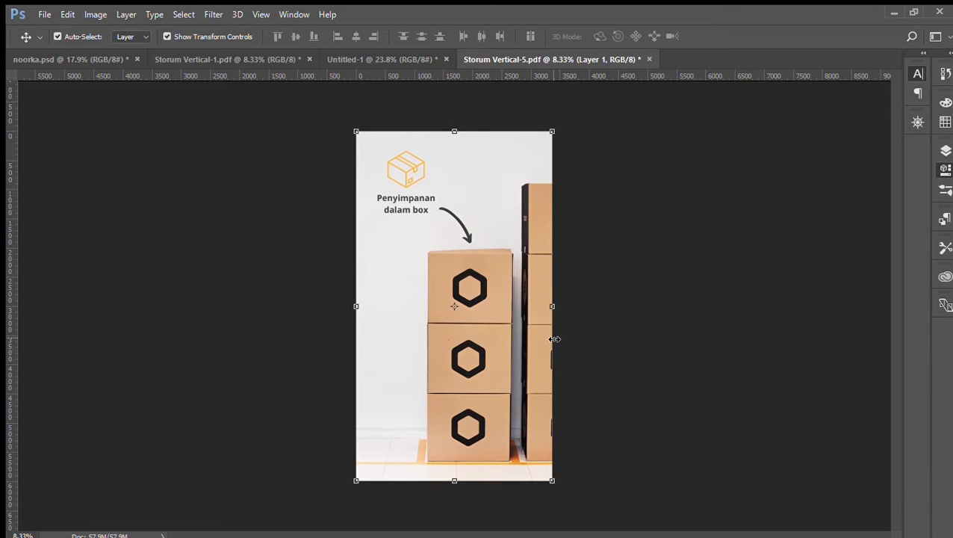
pyautogui.click(85, 143)
pyautogui.press('m')
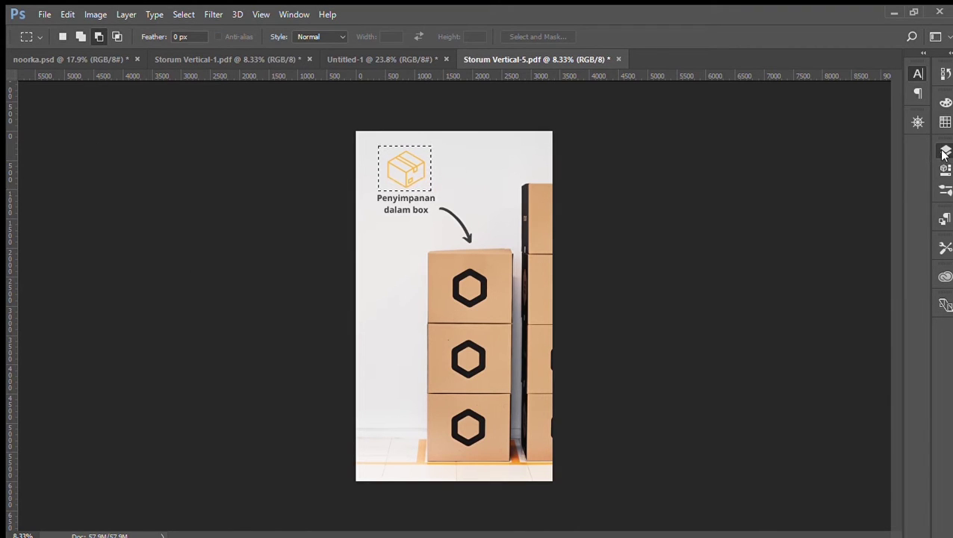
pyautogui.hotkey('ctrl', 'j')
pyautogui.press('v')
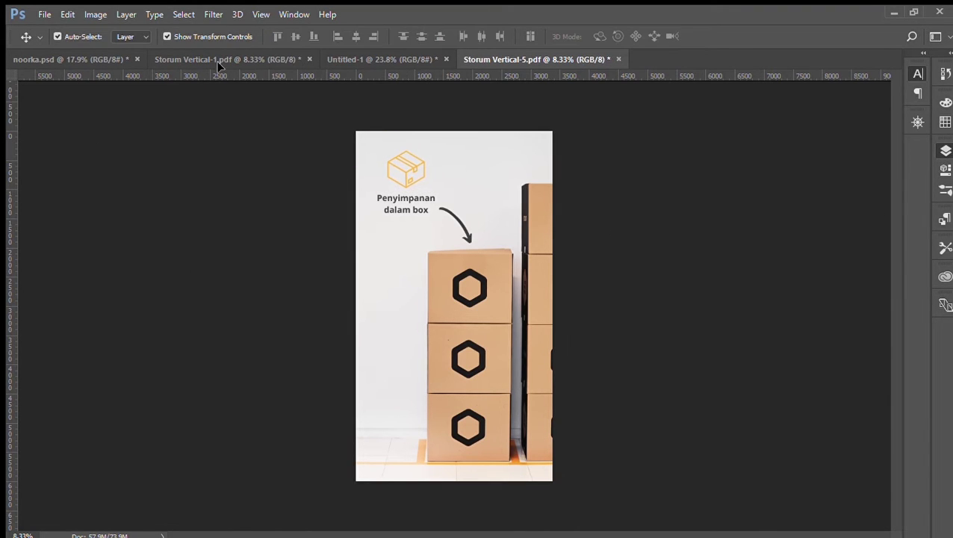
# - Bring the copied box icon into the Untitled-1 document and position it on Artboard 4
pyautogui.click(80, 59)
pyautogui.click(242, 58)
pyautogui.click(418, 58)
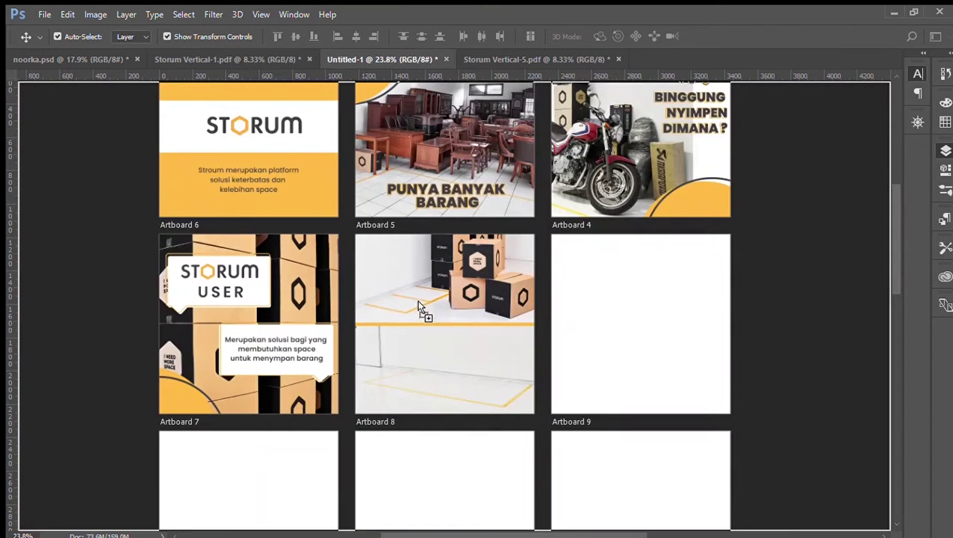
pyautogui.click(618, 328)
pyautogui.moveTo(617, 329); pyautogui.dragTo(667, 336)
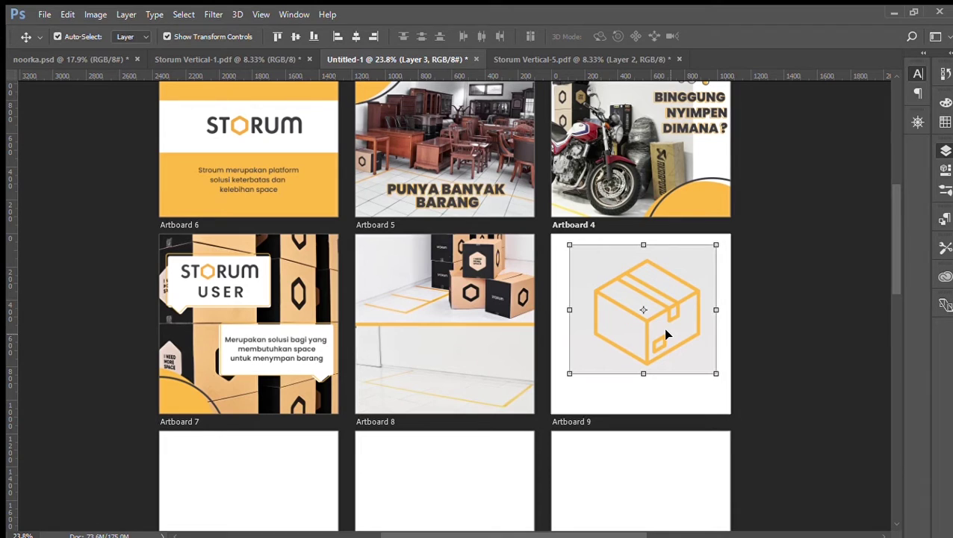
# - Undo the box icon placement on Artboard 4 and copy the PUNYA BANYAK BARANG heading onto Artboard 5's upper photo at 33 pt
pyautogui.hotkey('ctrl', 'z')
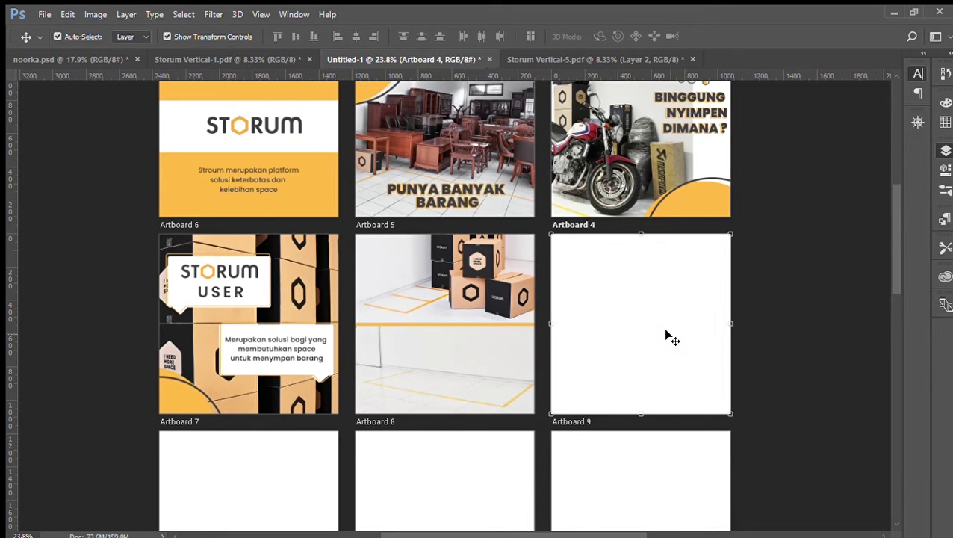
pyautogui.moveTo(403, 191); pyautogui.dragTo(380, 271)
pyautogui.press('t')
pyautogui.moveTo(264, 37); pyautogui.dragTo(258, 38)
pyautogui.press('v')
pyautogui.click(103, 209)
pyautogui.moveTo(402, 269); pyautogui.dragTo(385, 269)
pyautogui.click(383, 269)
# - Replace the copied heading's text with PENYIMPANAN DALAM BOX on two lines
pyautogui.doubleClick(402, 274)
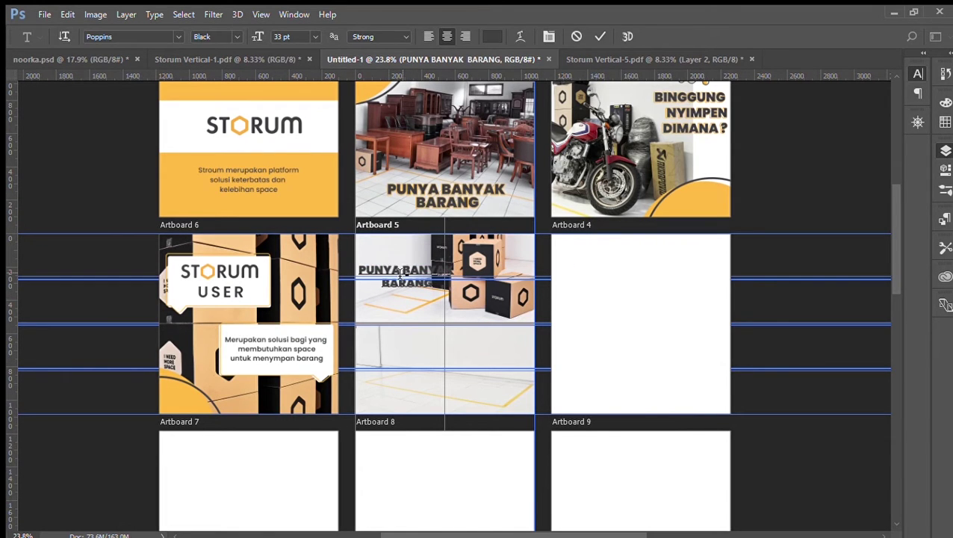
pyautogui.hotkey('ctrl', 'a')
pyautogui.press('BackSpace')
pyautogui.write('PENYIM')
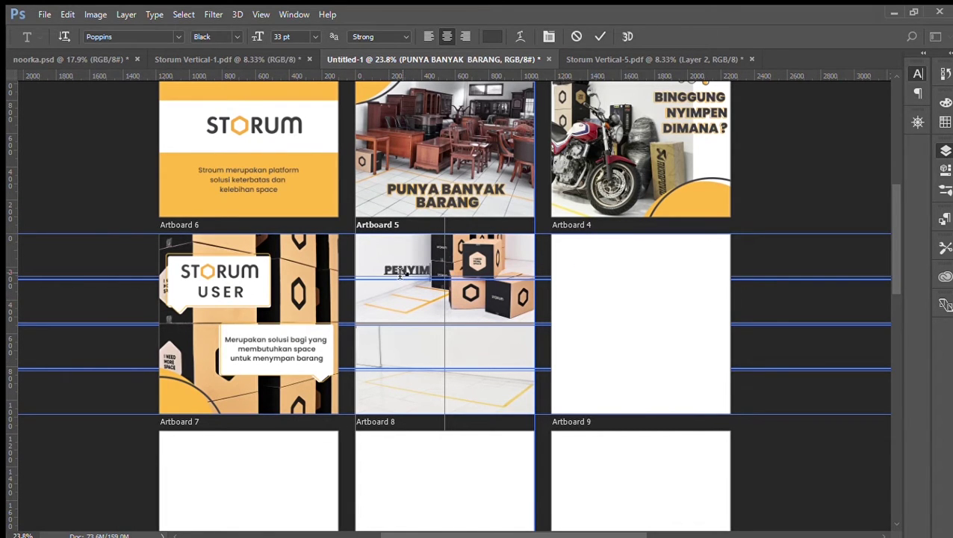
pyautogui.write('PANAN')
pyautogui.press('Return')
pyautogui.write('DALAM BOX')
pyautogui.hotkey('ctrl', 'Return')
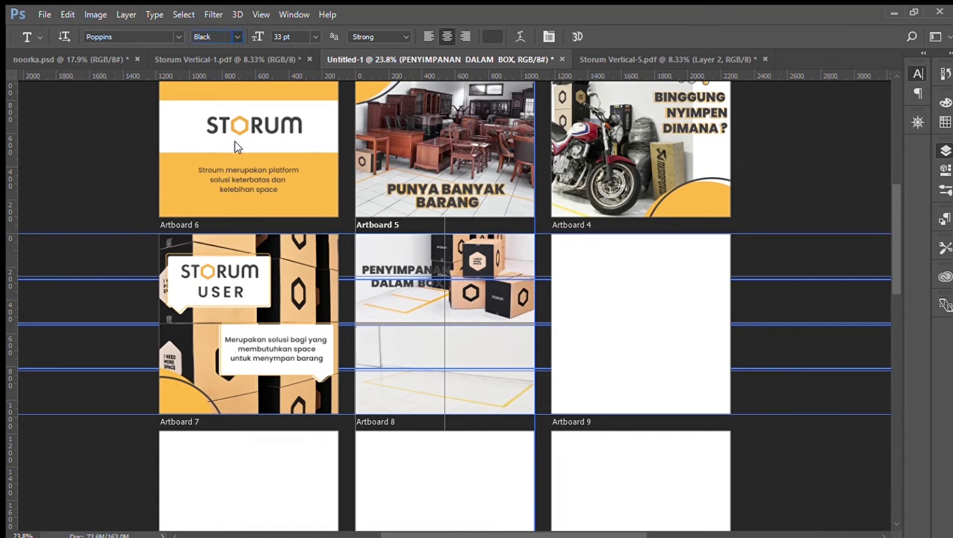
# - Give the PENYIMPANAN DALAM BOX heading a lighter weight and move it lower on Artboard 5's upper photo
pyautogui.click(235, 142)
pyautogui.click(2, 57)
pyautogui.moveTo(422, 279); pyautogui.dragTo(419, 304)
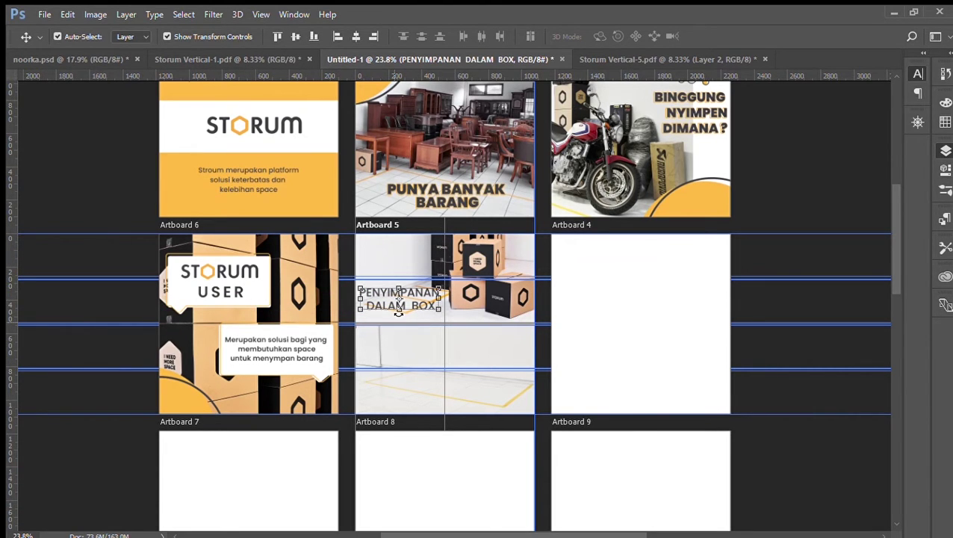
pyautogui.scroll(2, 399, 313)
pyautogui.click(20, 84)
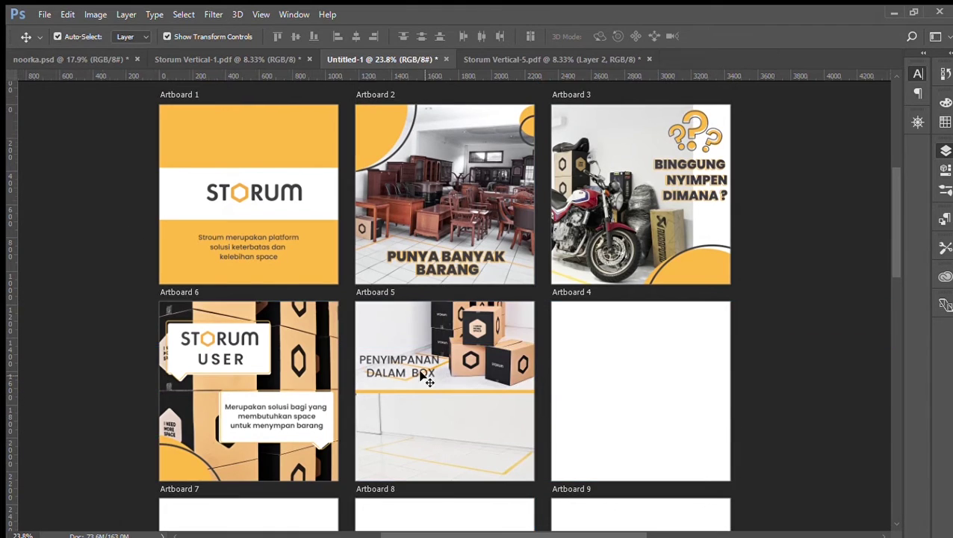
# - Set the PENYIMPANAN DALAM BOX heading's font weight to Bold
pyautogui.scroll(7, 410, 385)
pyautogui.click(487, 337)
pyautogui.click(2, 284)
pyautogui.click(237, 36)
pyautogui.click(228, 182)
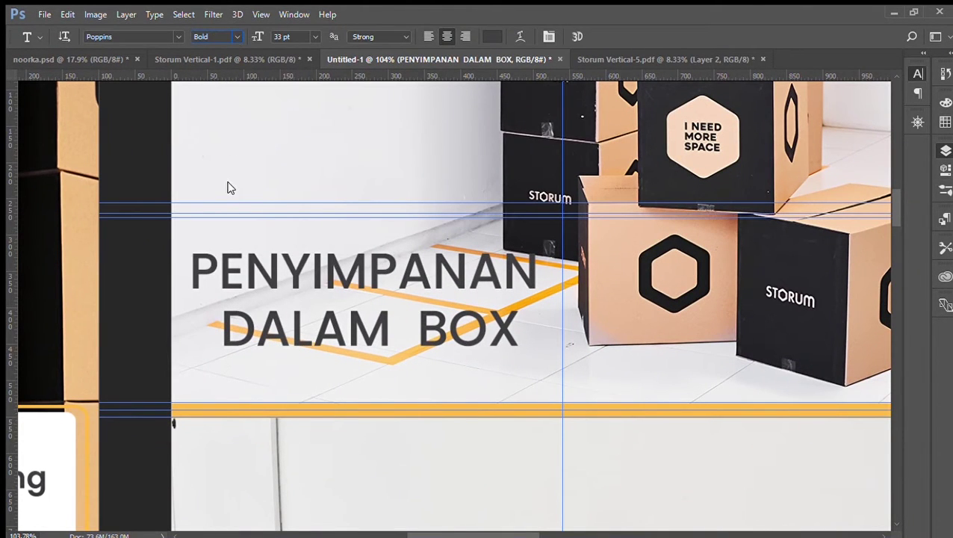
pyautogui.click(855, 126)
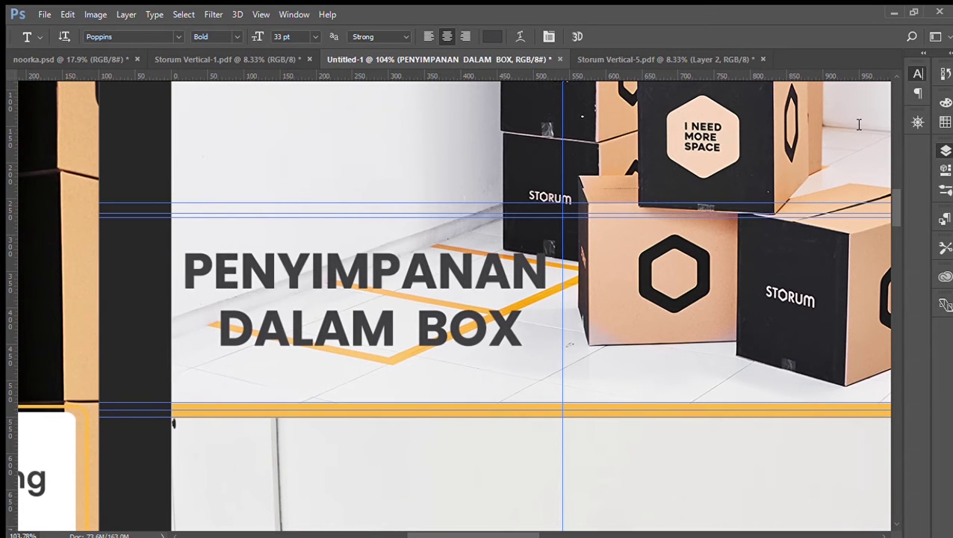
# - Duplicate the PENYIMPANAN DALAM BOX heading layer and give the copy an orange stroke
pyautogui.hotkey('ctrl', 'j')
pyautogui.doubleClick(867, 331)
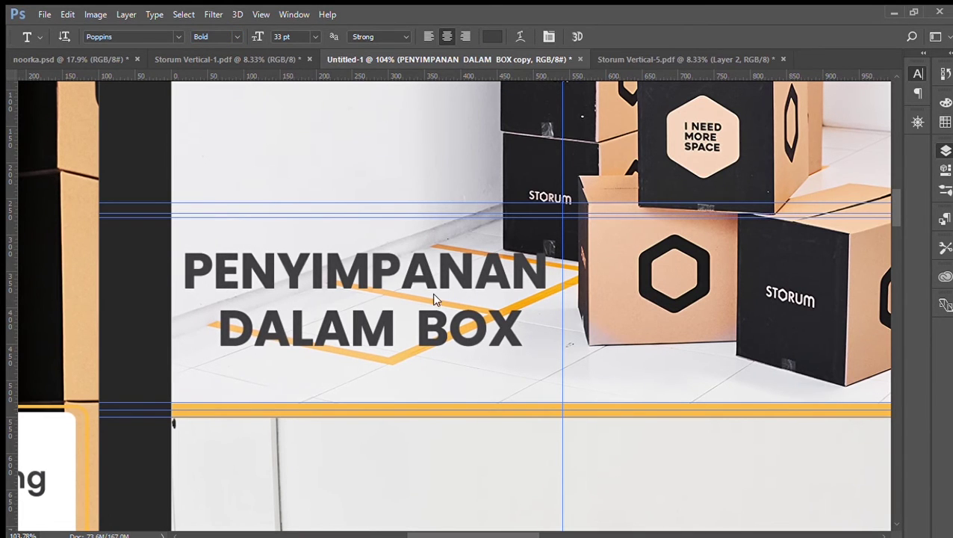
pyautogui.click(379, 291)
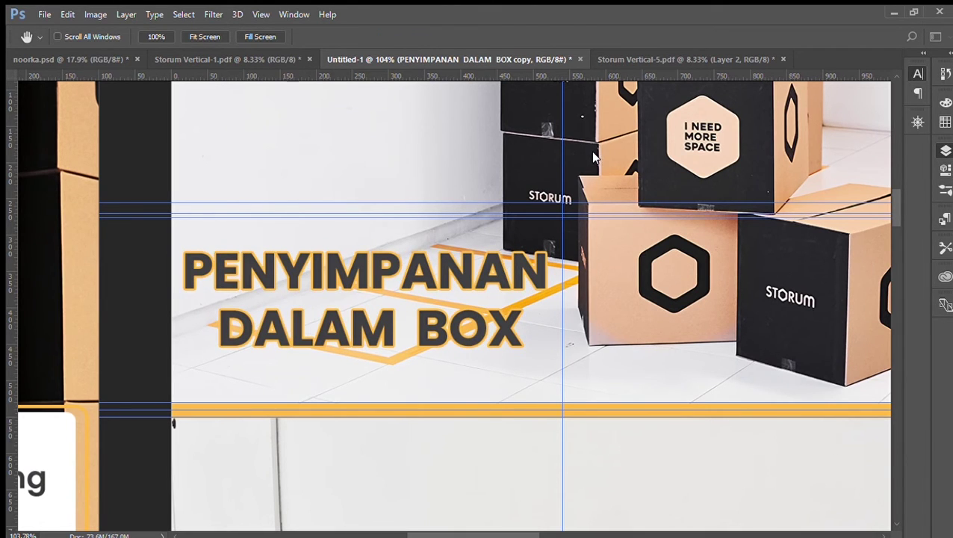
# - Erase the dark letter fills of the stroked copy with the Magic Eraser, keeping its orange outline over the original heading
pyautogui.press('t')
pyautogui.press('w')
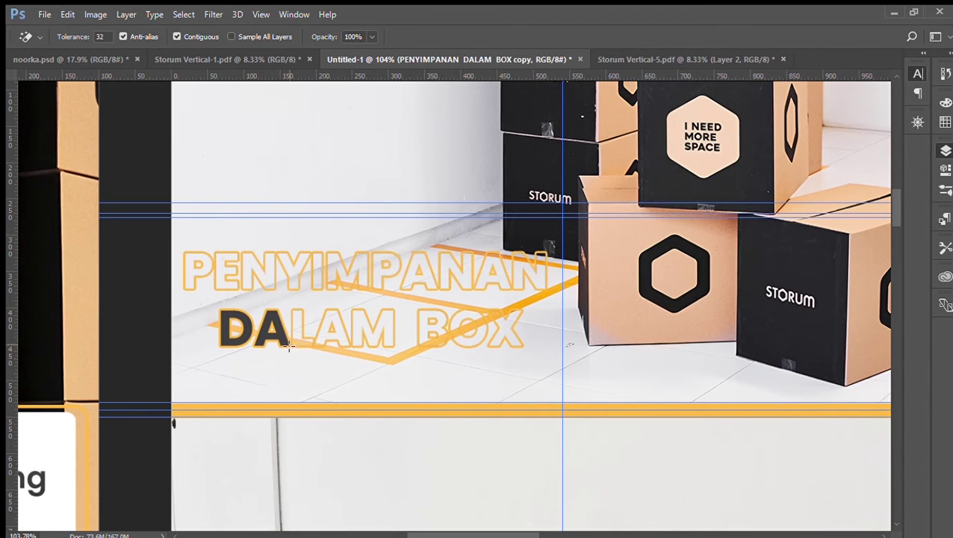
pyautogui.scroll(5, 276, 330)
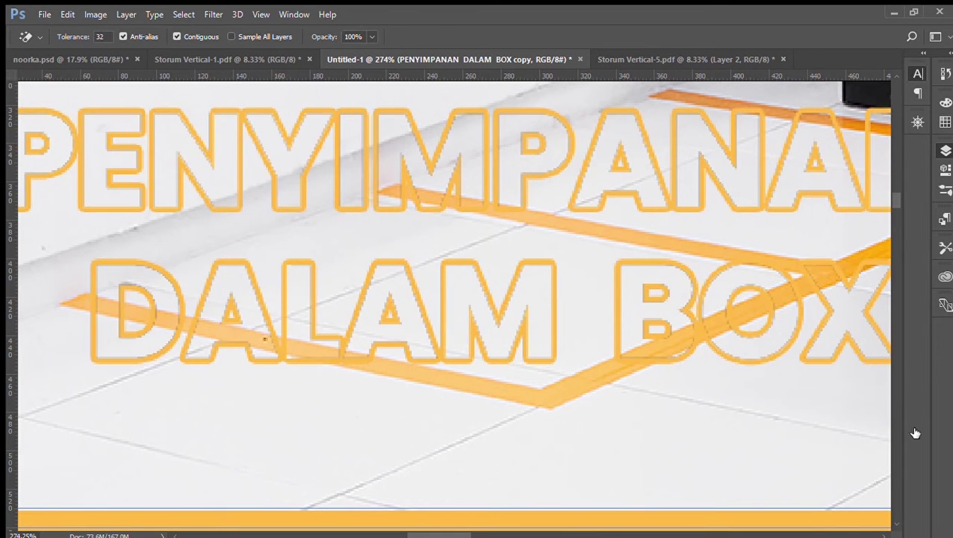
pyautogui.scroll(-4, 398, 396)
pyautogui.press('v')
pyautogui.click(874, 394)
pyautogui.press('e')
pyautogui.click(870, 337)
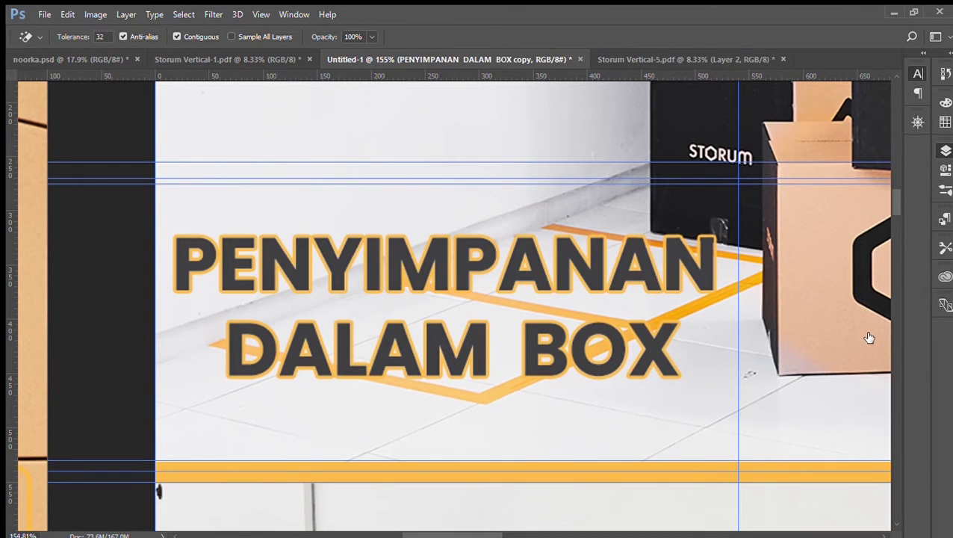
# - Nudge the orange outline slightly off the PENYIMPANAN DALAM BOX heading, stack the dark text in front, and hide the guides
pyautogui.press('v')
pyautogui.press('Right')
pyautogui.press('Right')
pyautogui.press('Right')
pyautogui.press('Right')
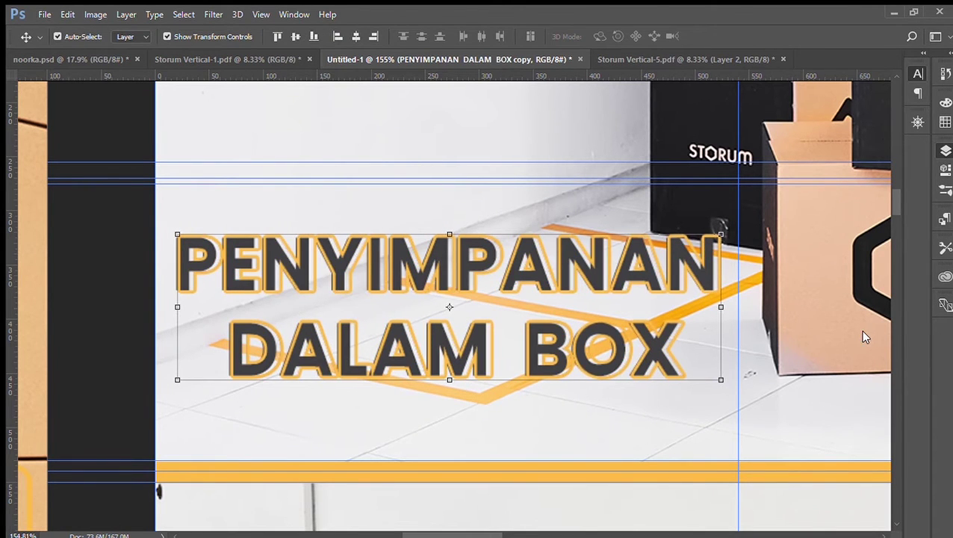
pyautogui.press('Up')
pyautogui.press('Up')
pyautogui.press('Left')
pyautogui.moveTo(859, 359); pyautogui.dragTo(840, 322)
pyautogui.click(77, 314)
pyautogui.hotkey('ctrl', 'h')
pyautogui.press('Left')
pyautogui.click(144, 379)
# - Copy the dark heading onto Artboard 5's lower photo and change its second line to MODEL AREA
pyautogui.scroll(-5, 144, 379)
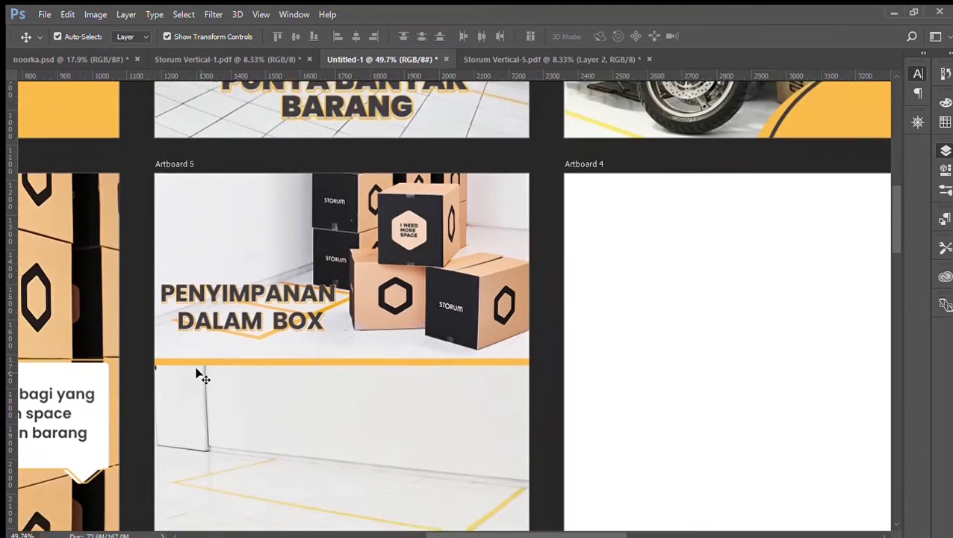
pyautogui.scroll(-1, 198, 374)
pyautogui.hotkey('ctrl', 'h')
pyautogui.moveTo(291, 245); pyautogui.dragTo(434, 384)
pyautogui.press('t')
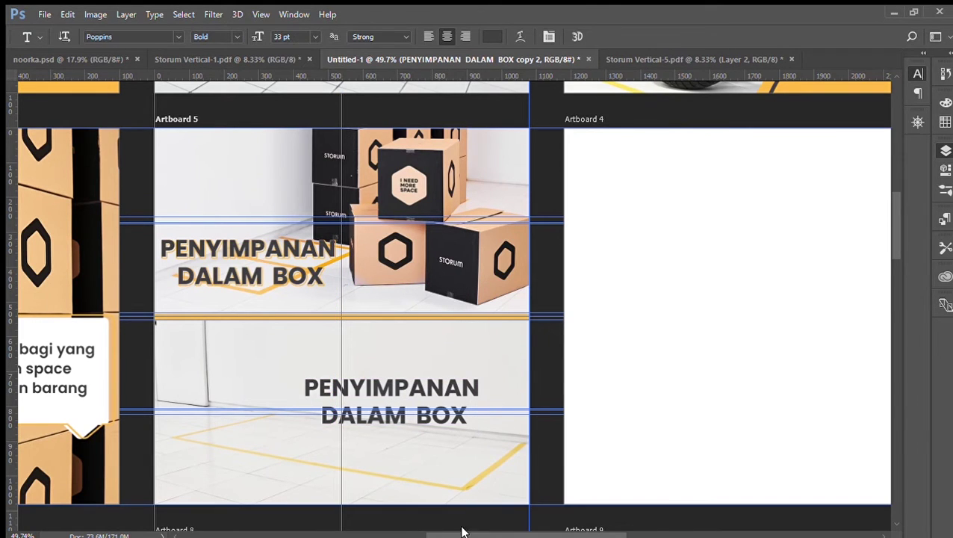
pyautogui.tripleClick(394, 414)
pyautogui.write('MODEL AREA')
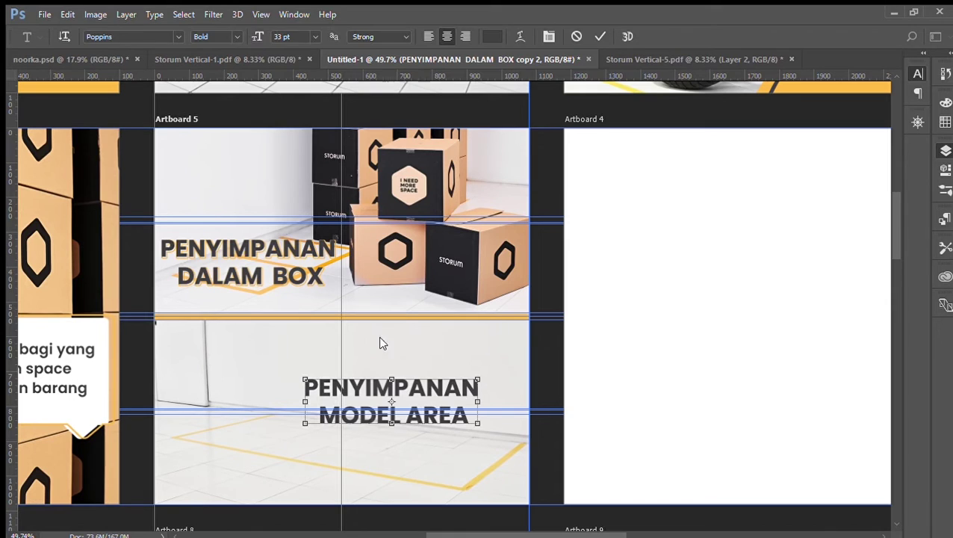
pyautogui.hotkey('ctrl', 'Return')
# - Try to distort the PENYIMPANAN MODEL AREA heading into a perspective shape on the lower photo
pyautogui.hotkey('ctrl', 't')
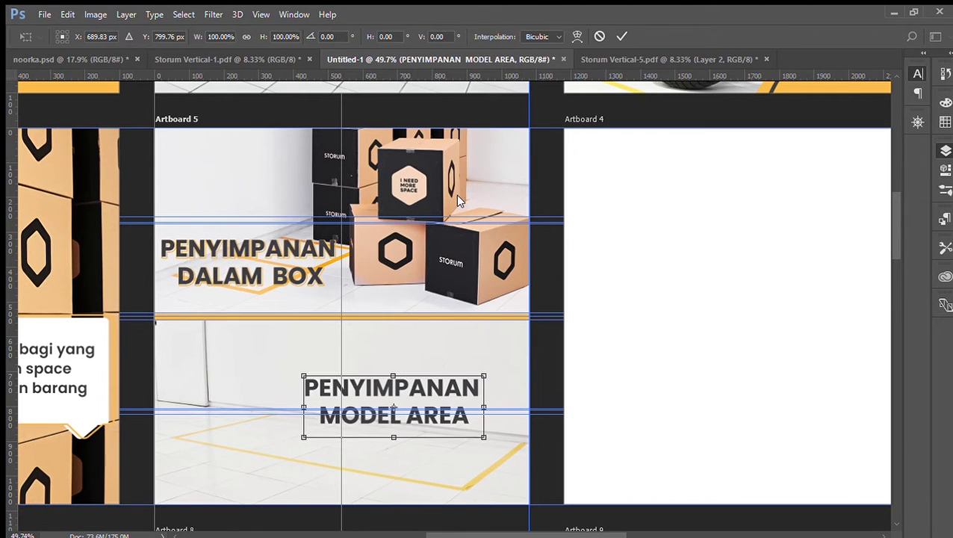
pyautogui.press('Return')
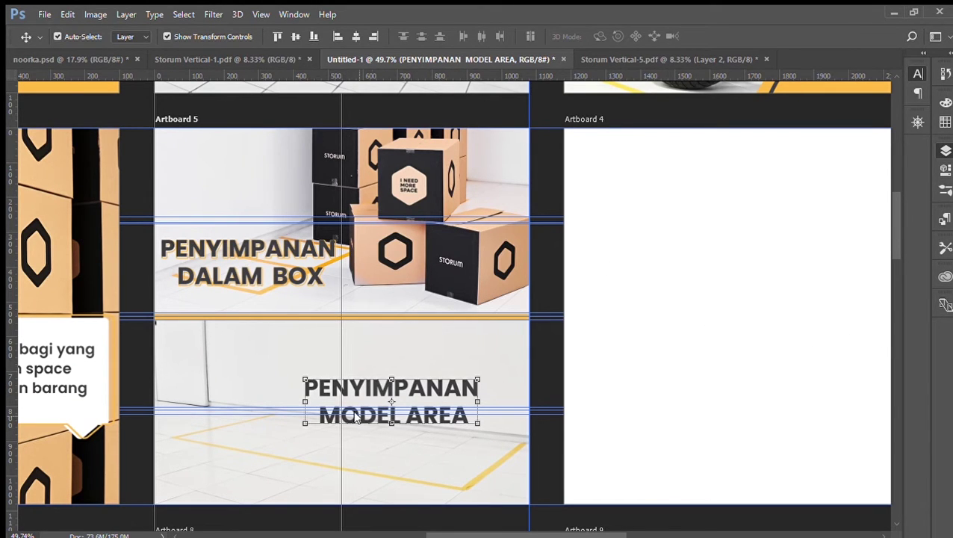
pyautogui.hotkey('ctrl', 't')
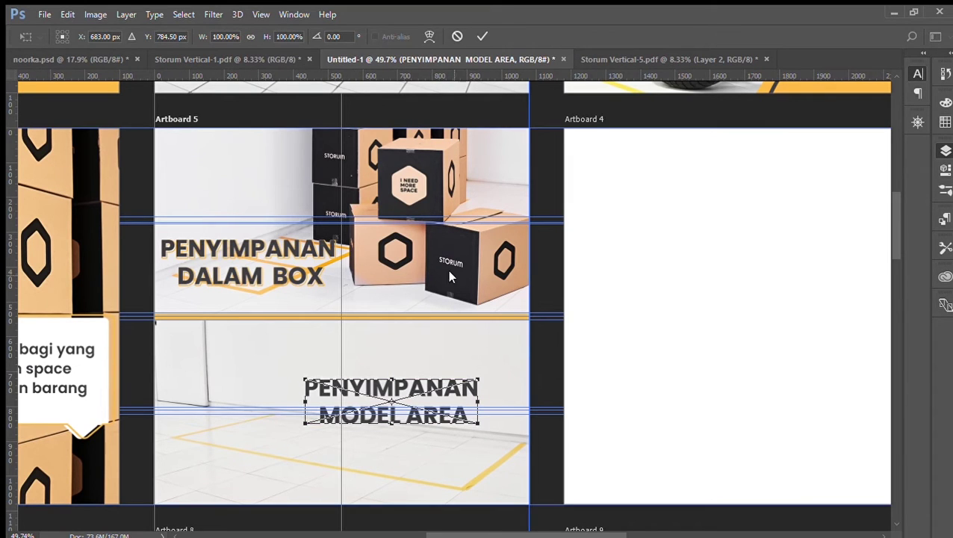
pyautogui.moveTo(301, 422); pyautogui.dragTo(288, 421)
pyautogui.moveTo(485, 423); pyautogui.dragTo(467, 445)
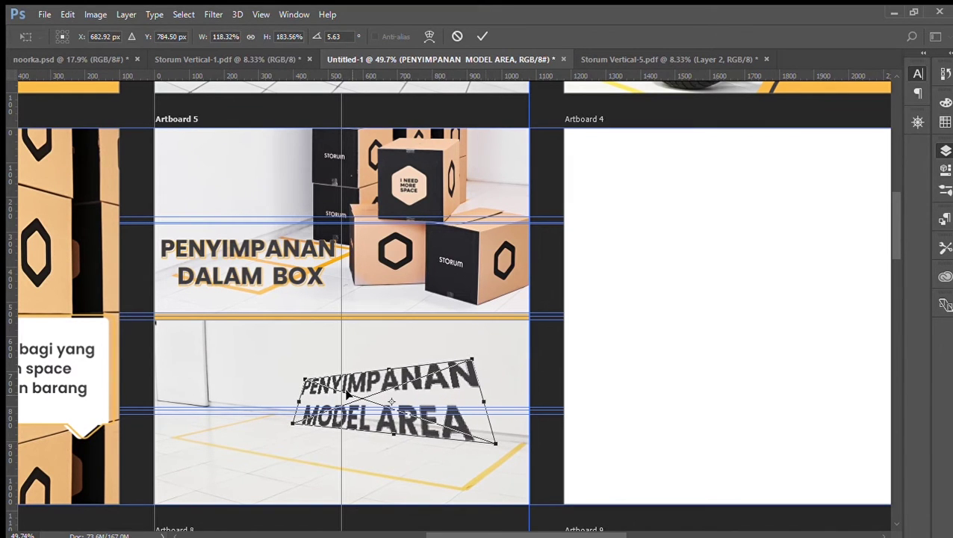
pyautogui.moveTo(388, 367); pyautogui.dragTo(385, 360)
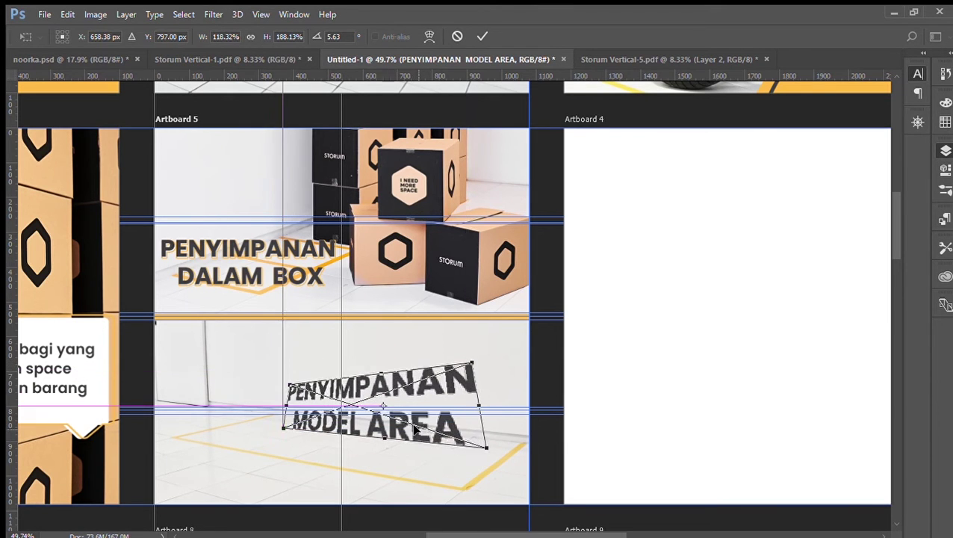
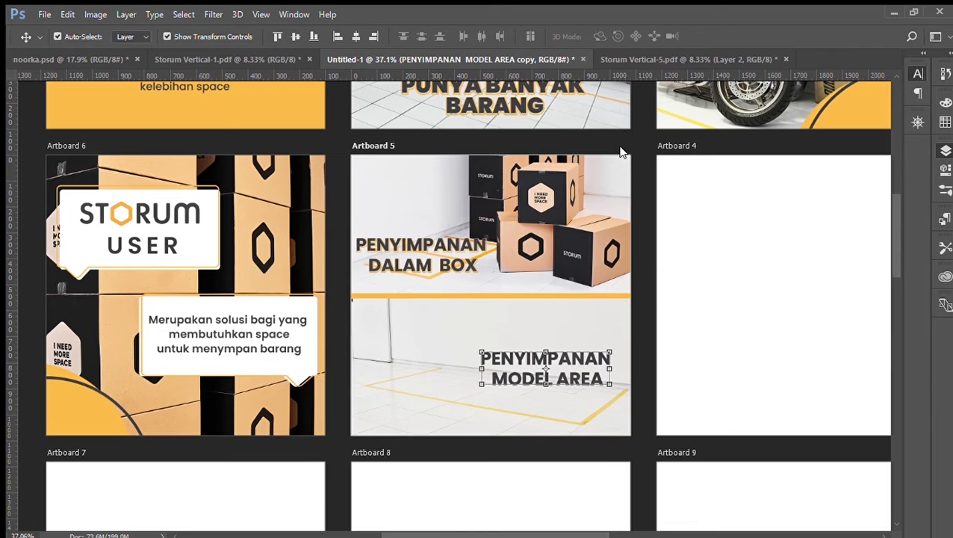
# - Add an orange outline to the PENYIMPANAN MODEL AREA copy, erase its letter fills with the Magic Eraser, and show the original heading
pyautogui.press('h')
pyautogui.press('v')
pyautogui.press('w')
pyautogui.scroll(3, 638, 396)
pyautogui.scroll(2, 535, 375)
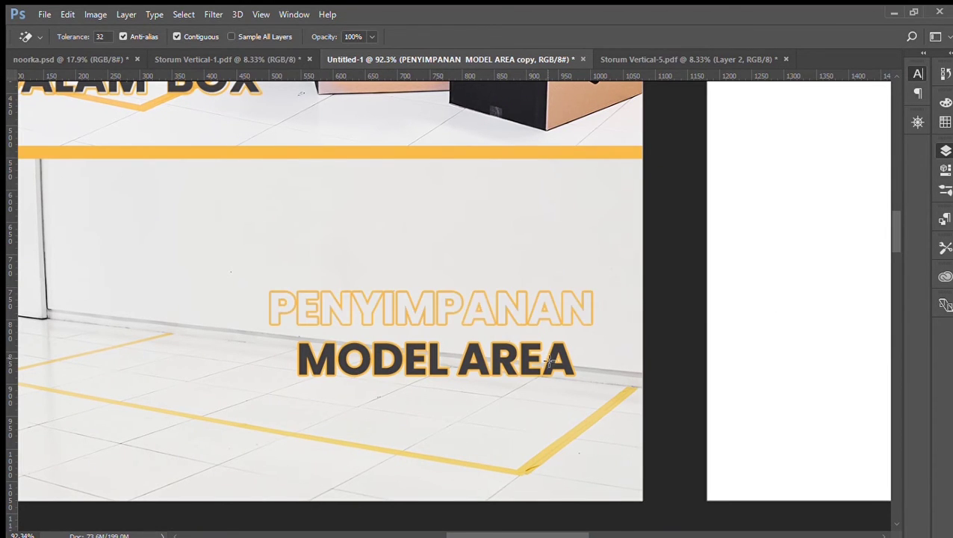
pyautogui.click(557, 365)
pyautogui.click(534, 367)
pyautogui.click(511, 367)
pyautogui.click(475, 367)
pyautogui.click(438, 372)
pyautogui.click(410, 371)
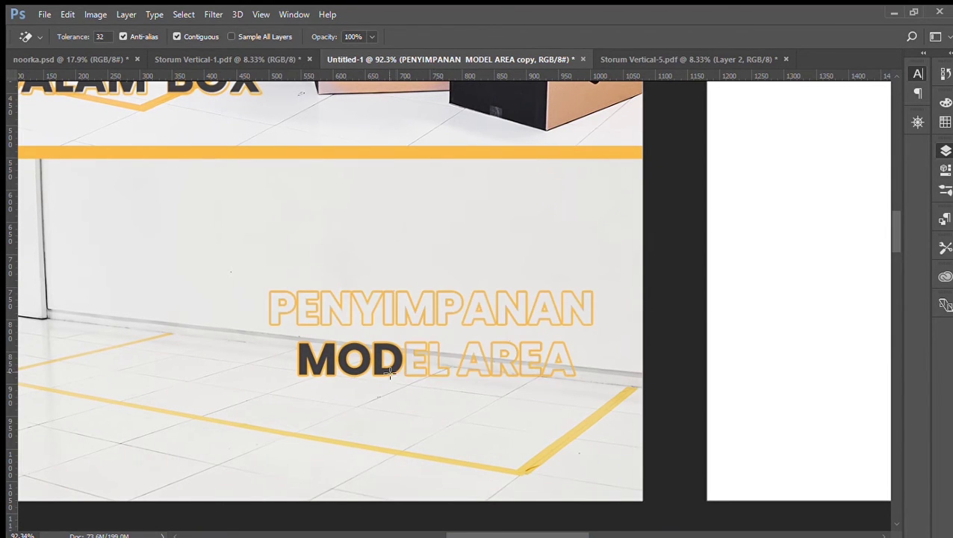
pyautogui.click(388, 371)
pyautogui.click(349, 369)
pyautogui.click(326, 364)
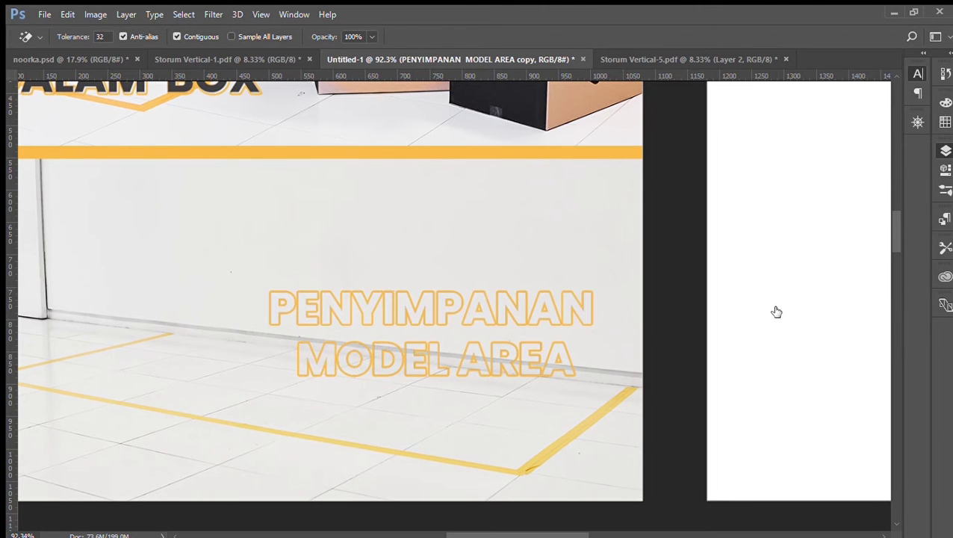
pyautogui.click(777, 312)
# - Nudge the orange outline of PENYIMPANAN MODEL AREA slightly right and up from the dark text
pyautogui.press('v')
pyautogui.press('Right')
pyautogui.press('Right')
pyautogui.press('Right')
pyautogui.press('Up')
pyautogui.press('Up')
pyautogui.press('Up')
pyautogui.press('Up')
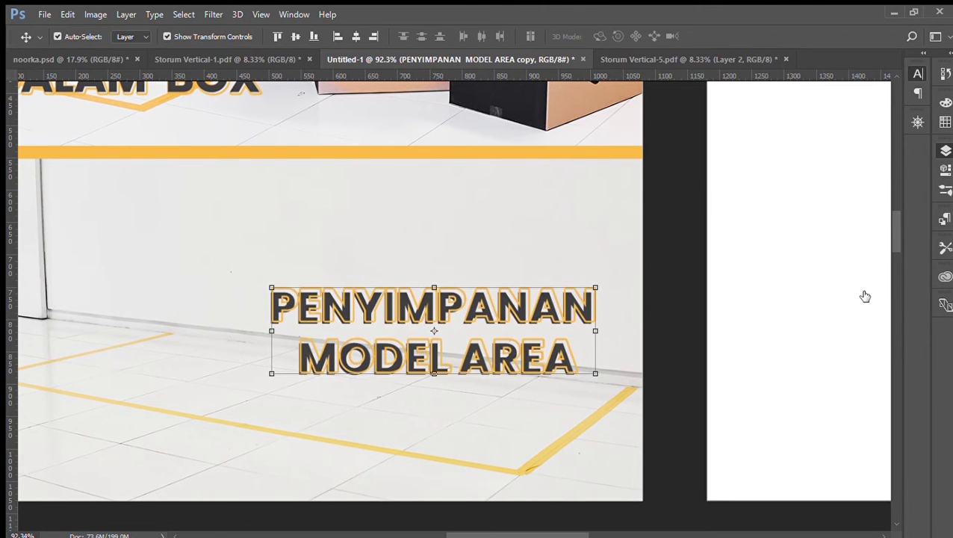
# - Stack the dark PENYIMPANAN MODEL AREA text in front of its outline and nudge it into a slim shadow offset
pyautogui.moveTo(851, 315)
pyautogui.mouseDown()
pyautogui.moveTo(838, 298)
pyautogui.moveTo(838, 348)
pyautogui.moveTo(868, 267)
pyautogui.moveTo(860, 301)
pyautogui.mouseUp()
pyautogui.press('Left')
pyautogui.press('Left')
pyautogui.press('Left')
pyautogui.press('Up')
pyautogui.press('Up')
pyautogui.press('Up')
pyautogui.press('Up')
pyautogui.press('Up')
pyautogui.press('Up')
pyautogui.press('Up')
pyautogui.press('Right')
pyautogui.press('Right')
pyautogui.press('Right')
pyautogui.press('Right')
pyautogui.press('Right')
pyautogui.press('Right')
pyautogui.press('Right')
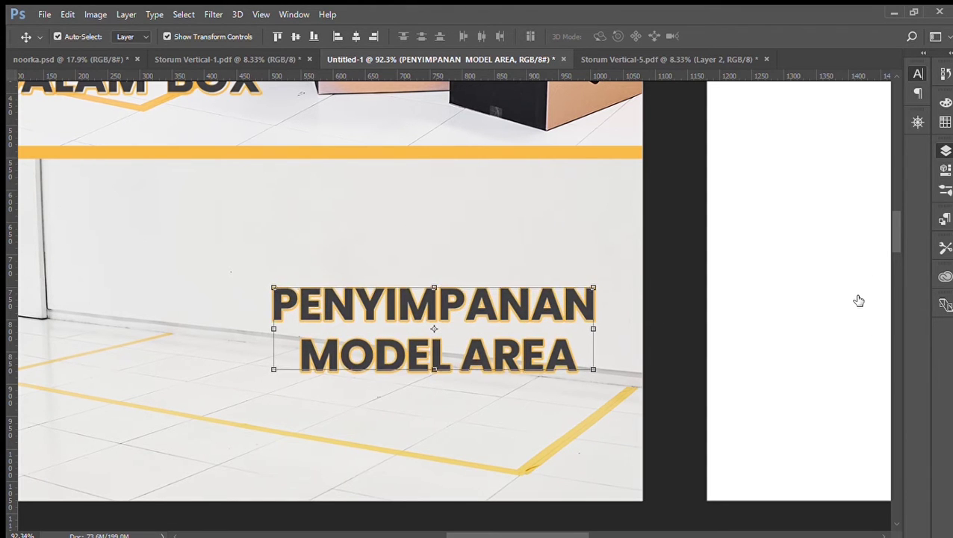
# - Copy the dark ring and orange circle from Artboard 3 onto Artboard 4, overlapping them with the ring in front
pyautogui.scroll(-5, 670, 324)
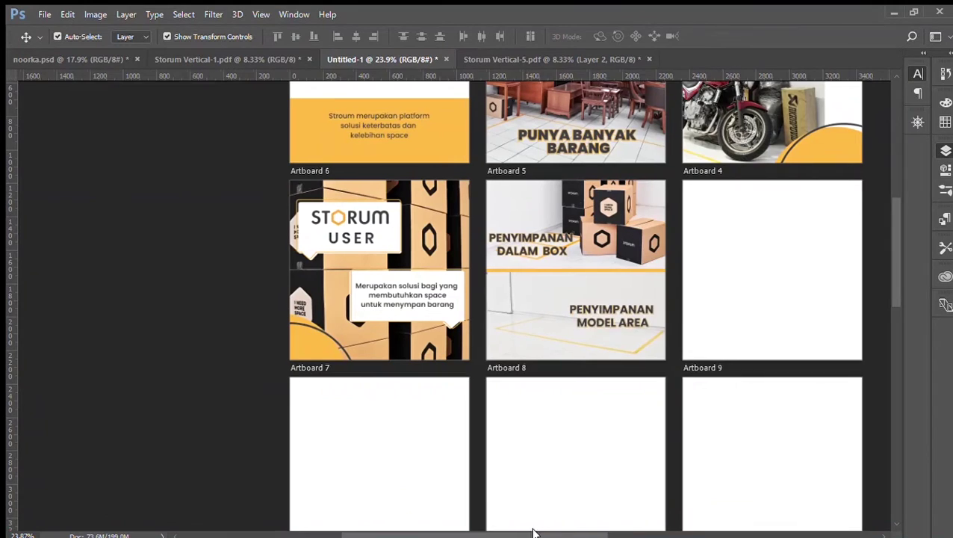
pyautogui.moveTo(530, 532); pyautogui.dragTo(602, 523)
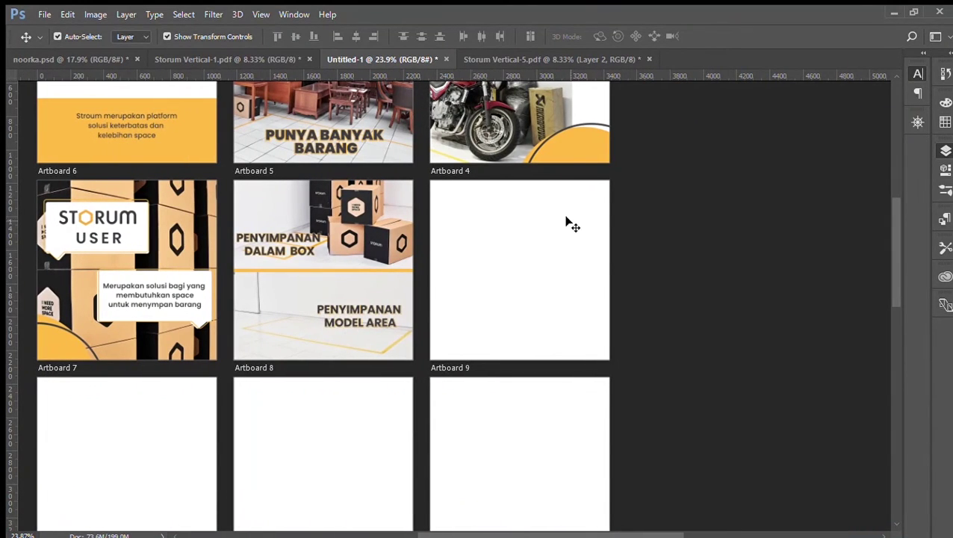
pyautogui.moveTo(588, 152); pyautogui.dragTo(512, 241)
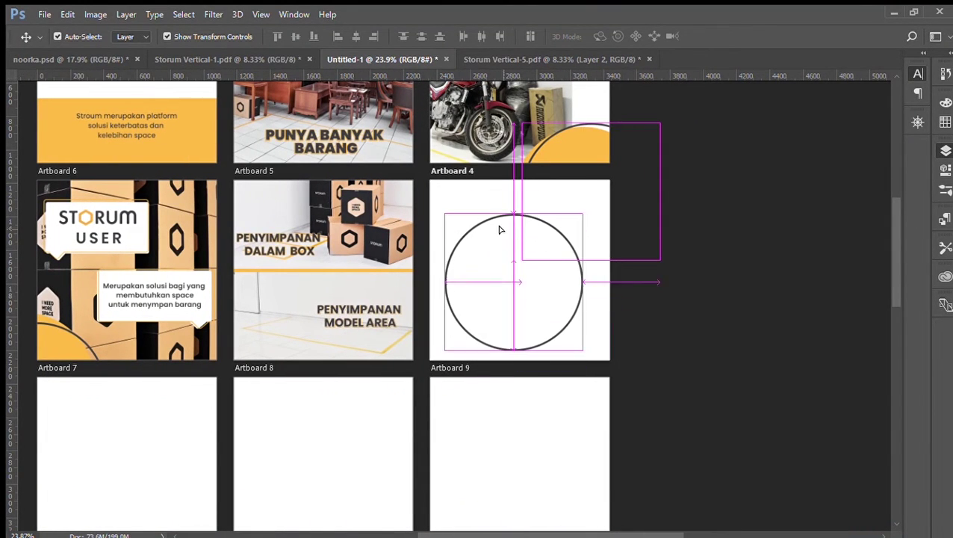
pyautogui.scroll(2, 548, 126)
pyautogui.moveTo(513, 171); pyautogui.dragTo(467, 307)
pyautogui.hotkey('ctrl', 'z')
pyautogui.moveTo(835, 354); pyautogui.dragTo(834, 372)
pyautogui.moveTo(556, 162); pyautogui.dragTo(485, 300)
pyautogui.moveTo(832, 356); pyautogui.dragTo(852, 417)
pyautogui.moveTo(532, 373); pyautogui.dragTo(526, 341)
pyautogui.moveTo(886, 319); pyautogui.dragTo(882, 331)
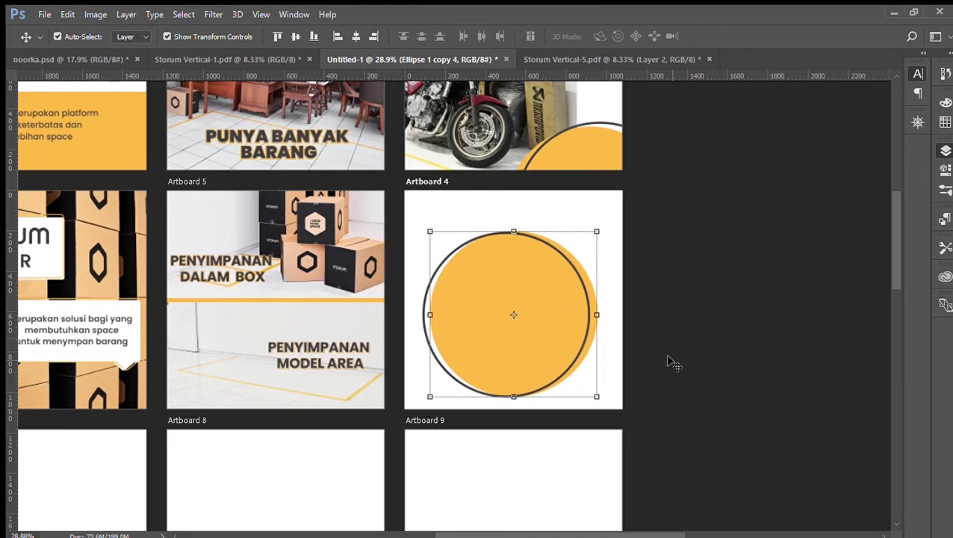
# - Scale the ring and orange circle together into a small bullet about 127 px wide near Artboard 4's upper-left corner
pyautogui.moveTo(668, 360); pyautogui.dragTo(562, 328)
pyautogui.moveTo(597, 396); pyautogui.dragTo(453, 259)
pyautogui.press('Return')
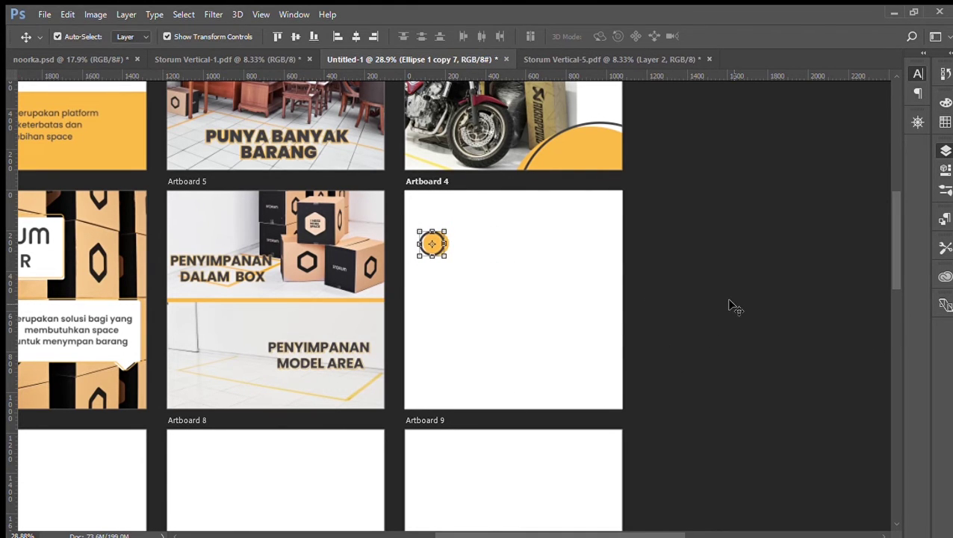
# - Make the small dark ring's stroke on Artboard 4 thinner
pyautogui.scroll(3, 444, 264)
pyautogui.press('u')
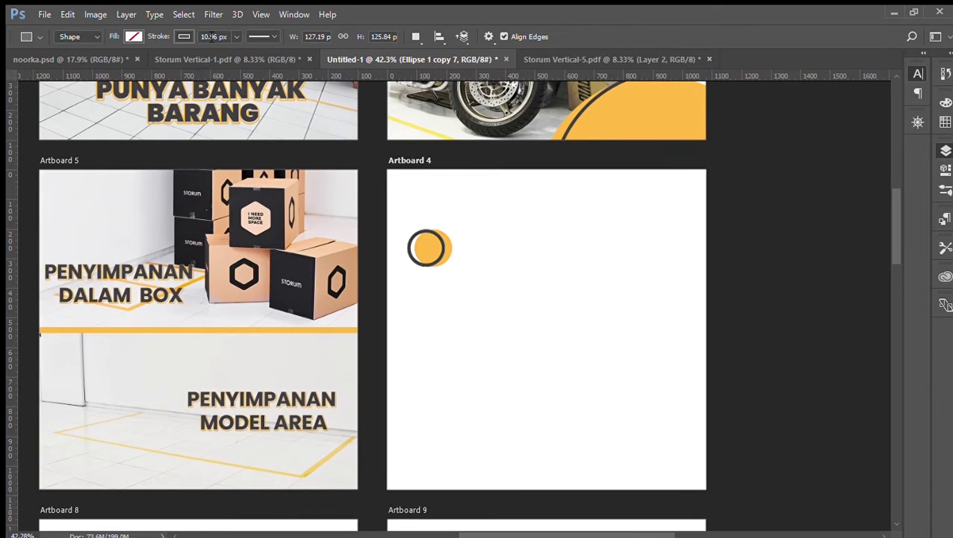
pyautogui.press('v')
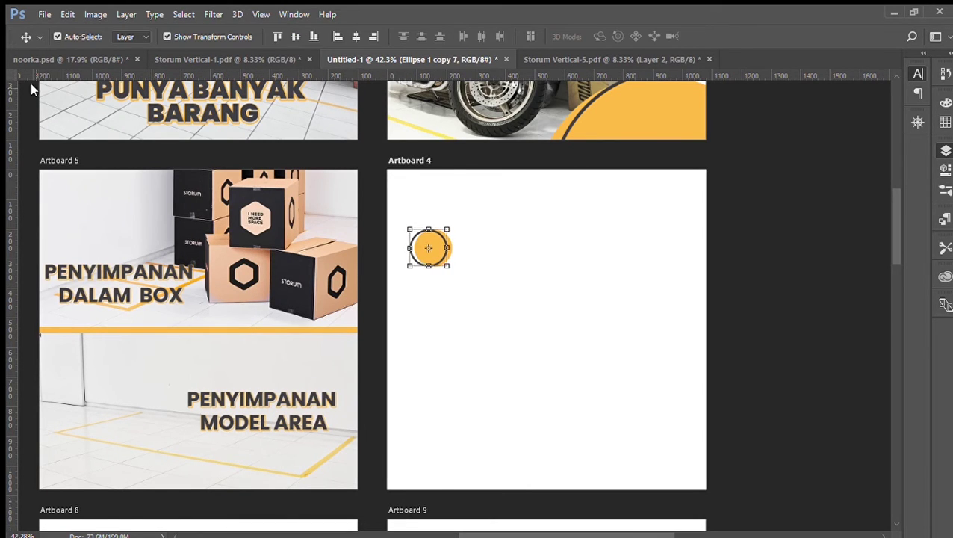
# - Copy the small ring and circle into Artboard 5's upper-right and lower-left corners, cropped by its edges, and delete them from Artboard 4
pyautogui.moveTo(455, 251); pyautogui.dragTo(355, 187)
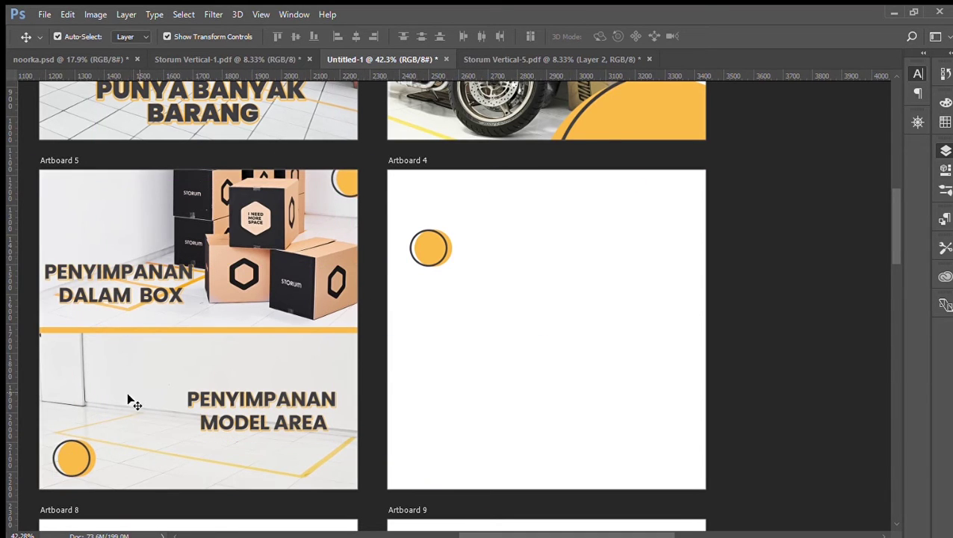
pyautogui.scroll(-2, 116, 432)
pyautogui.moveTo(98, 461); pyautogui.dragTo(115, 484)
pyautogui.hotkey('ctrl', 'z')
pyautogui.click(82, 452)
pyautogui.keyDown('shift'); pyautogui.click(857, 266); pyautogui.keyUp('shift')
pyautogui.moveTo(93, 467); pyautogui.dragTo(76, 477)
pyautogui.press('Return')
pyautogui.scroll(-2, 440, 452)
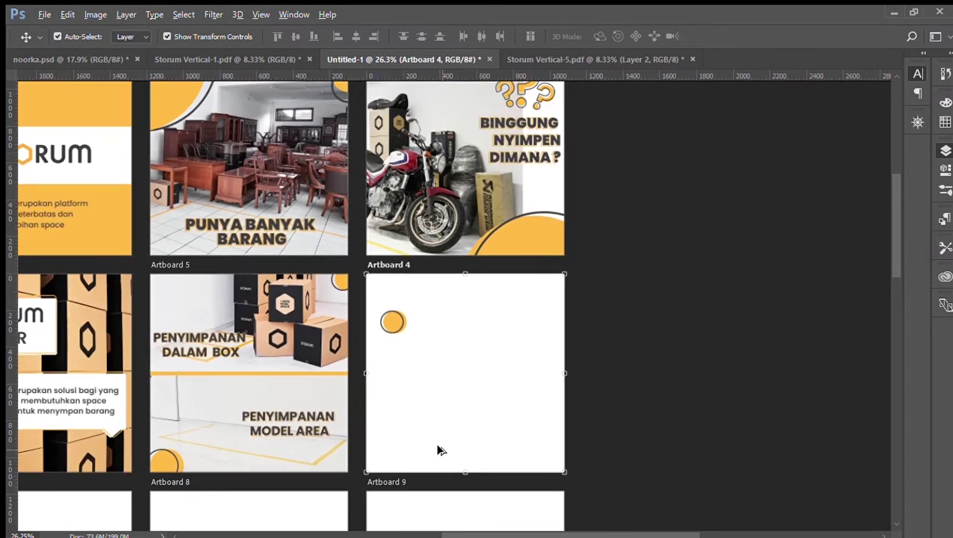
pyautogui.press('Delete')
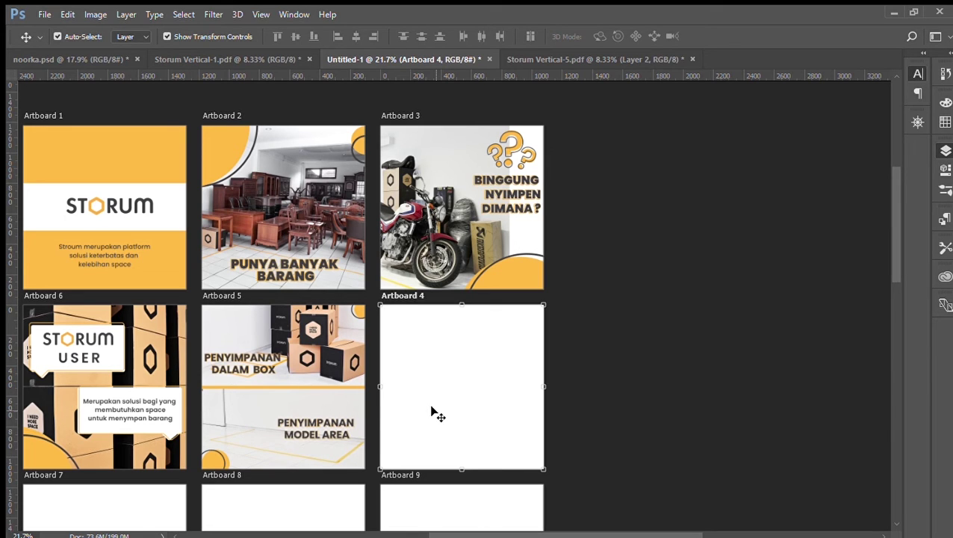
# - Trace a closed Pen tool shape around the outer silhouette of the three front boxes on Artboard 5
pyautogui.scroll(5, 327, 344)
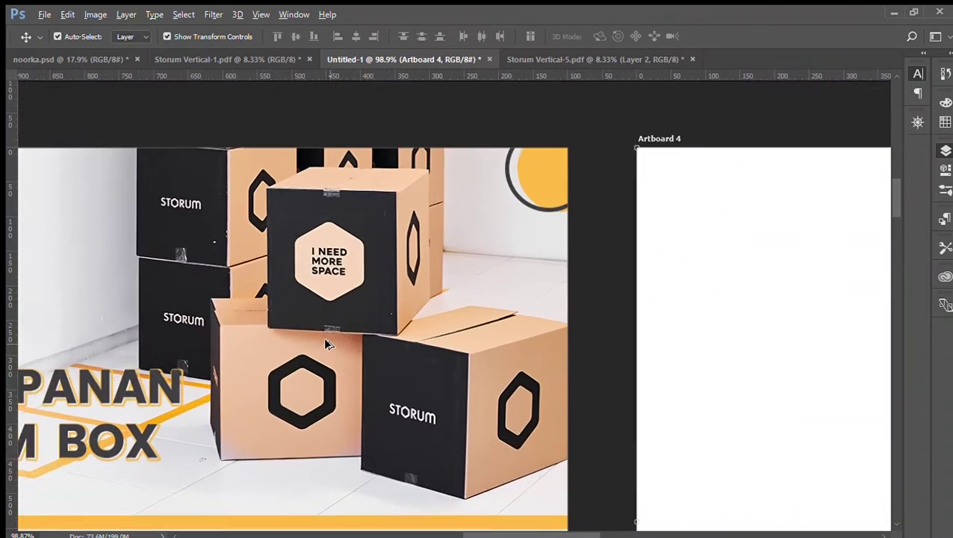
pyautogui.scroll(1, 326, 345)
pyautogui.press('p')
pyautogui.click(185, 289)
pyautogui.click(187, 438)
pyautogui.click(199, 486)
pyautogui.click(369, 482)
pyautogui.click(368, 495)
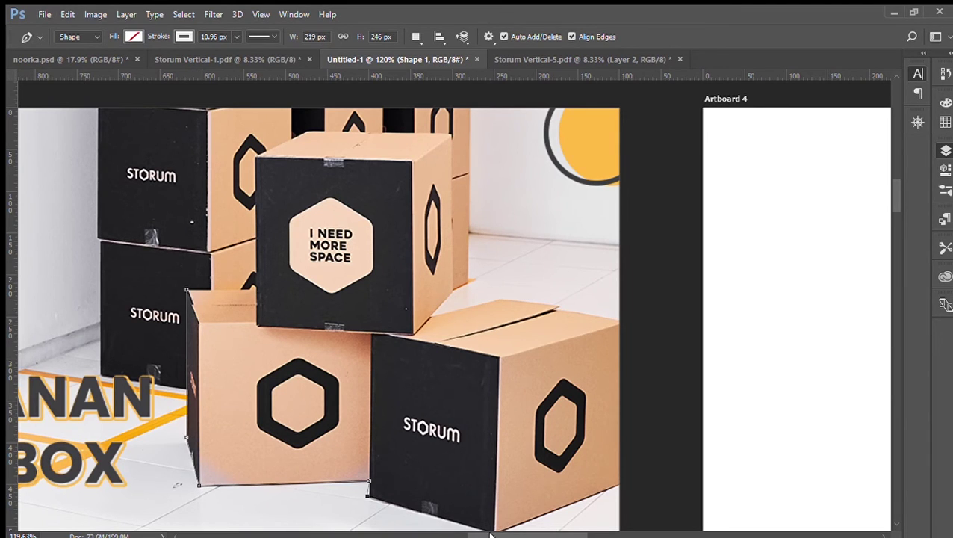
pyautogui.scroll(-2, 490, 535)
pyautogui.click(495, 475)
pyautogui.click(620, 428)
pyautogui.click(623, 264)
pyautogui.click(500, 243)
pyautogui.click(431, 262)
pyautogui.click(452, 236)
pyautogui.scroll(1, 452, 237)
pyautogui.click(452, 123)
pyautogui.click(308, 119)
pyautogui.click(255, 146)
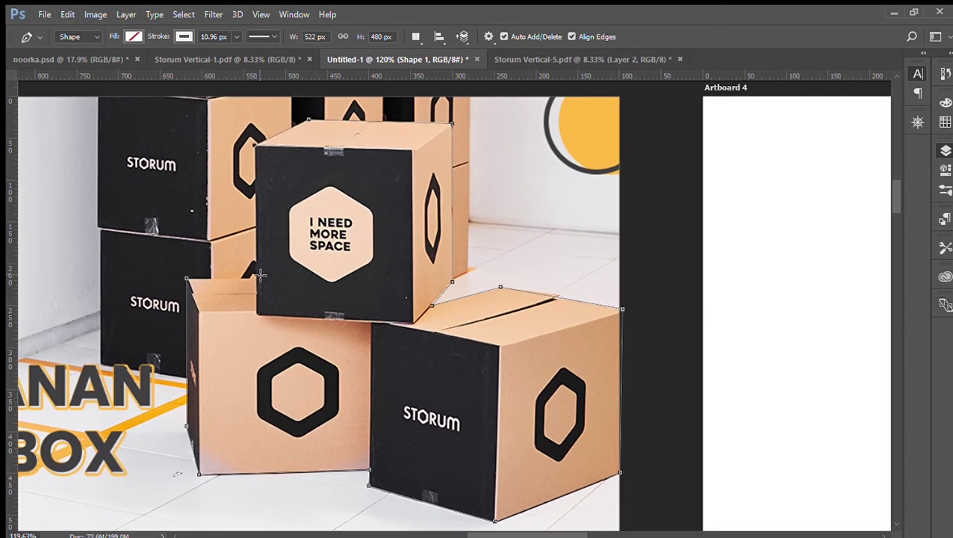
pyautogui.click(254, 278)
pyautogui.click(186, 279)
# - Give the box silhouette an orange stroke 5.54 px wide with no fill
pyautogui.click(59, 100)
pyautogui.click(65, 104)
pyautogui.click(182, 36)
pyautogui.click(100, 112)
pyautogui.click(118, 65)
pyautogui.click(132, 35)
pyautogui.click(75, 65)
pyautogui.click(180, 33)
pyautogui.click(112, 107)
pyautogui.moveTo(226, 48); pyautogui.dragTo(227, 52)
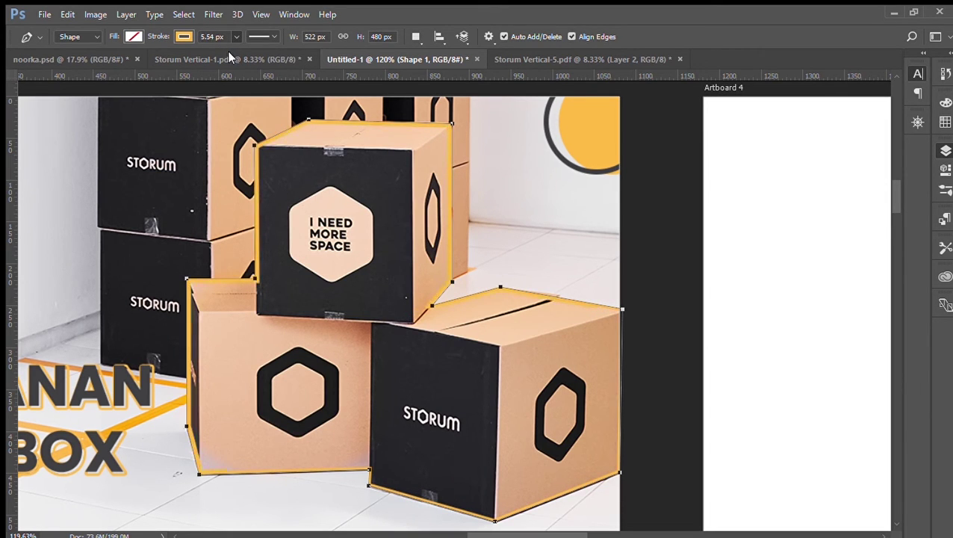
pyautogui.click(14, 78)
pyautogui.click(684, 296)
pyautogui.scroll(-2, 684, 296)
pyautogui.scroll(-2, 686, 301)
pyautogui.scroll(2, 685, 302)
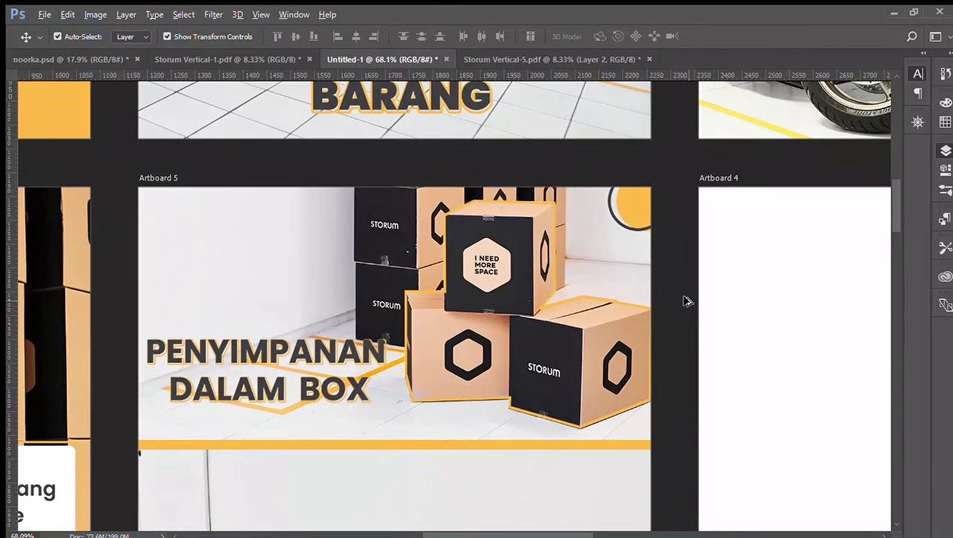
pyautogui.click(5, 154)
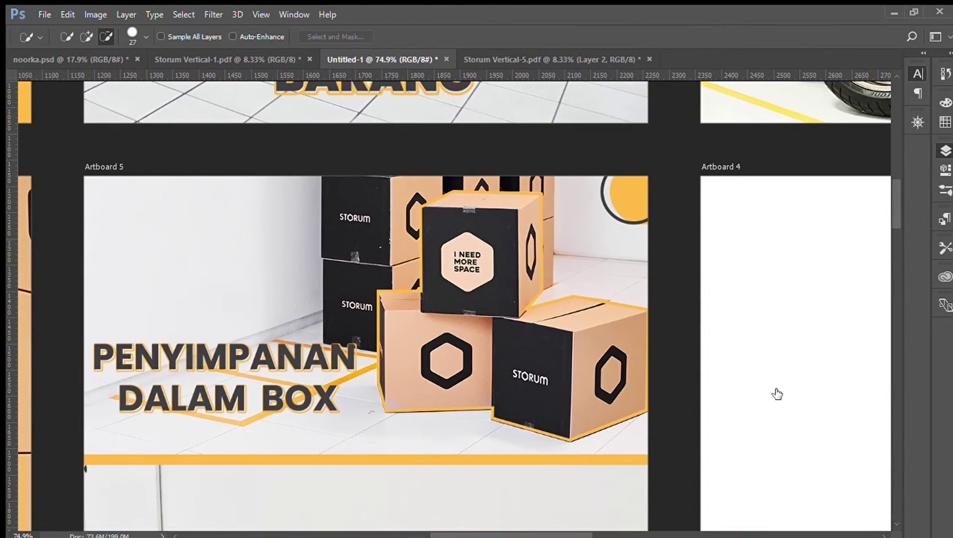
pyautogui.press('v')
pyautogui.click(524, 304)
pyautogui.press('e')
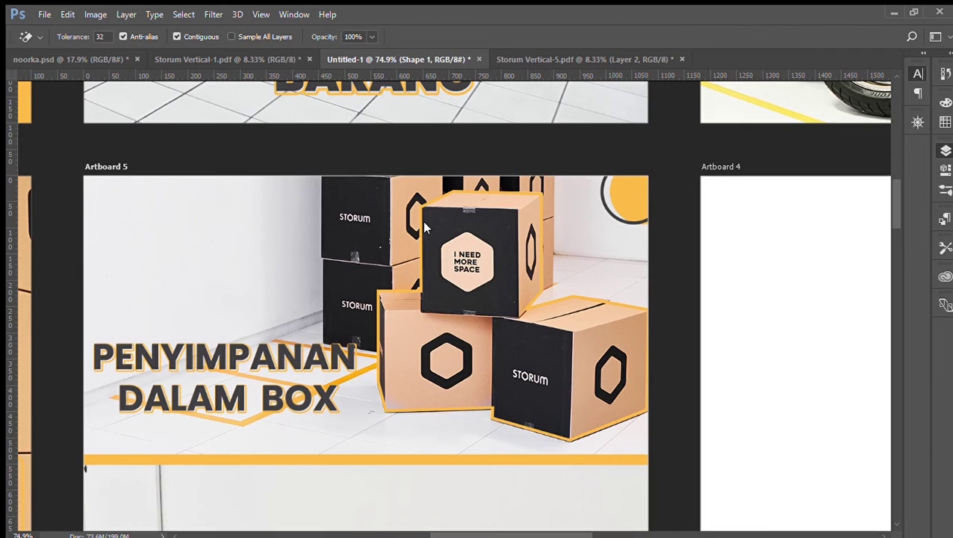
pyautogui.click(17, 137)
pyautogui.press('Delete')
pyautogui.hotkey('ctrl', 'z')
pyautogui.moveTo(452, 220); pyautogui.dragTo(561, 399)
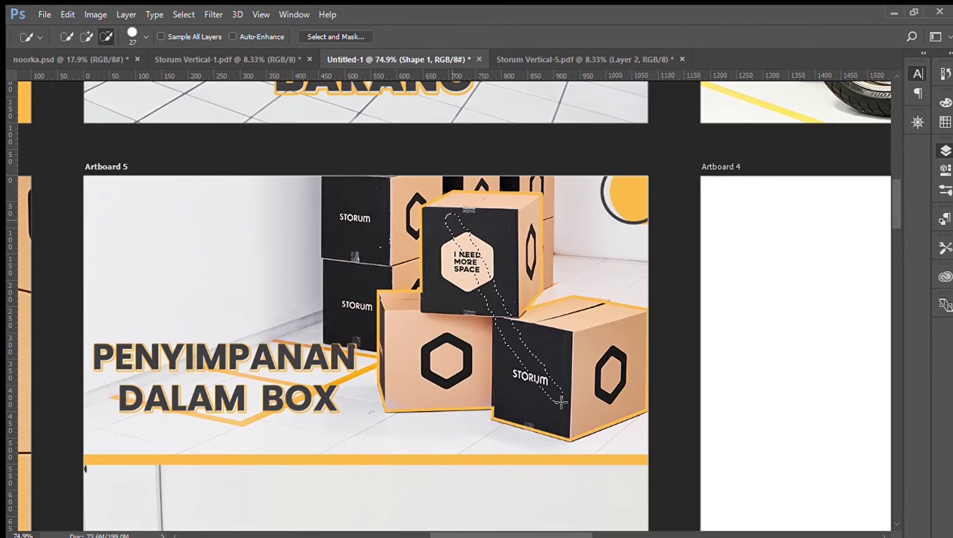
pyautogui.hotkey('ctrl', 'd')
pyautogui.scroll(-3, 366, 299)
# - Enlarge the orange box outline slightly to 530 × 488 px
pyautogui.press('v')
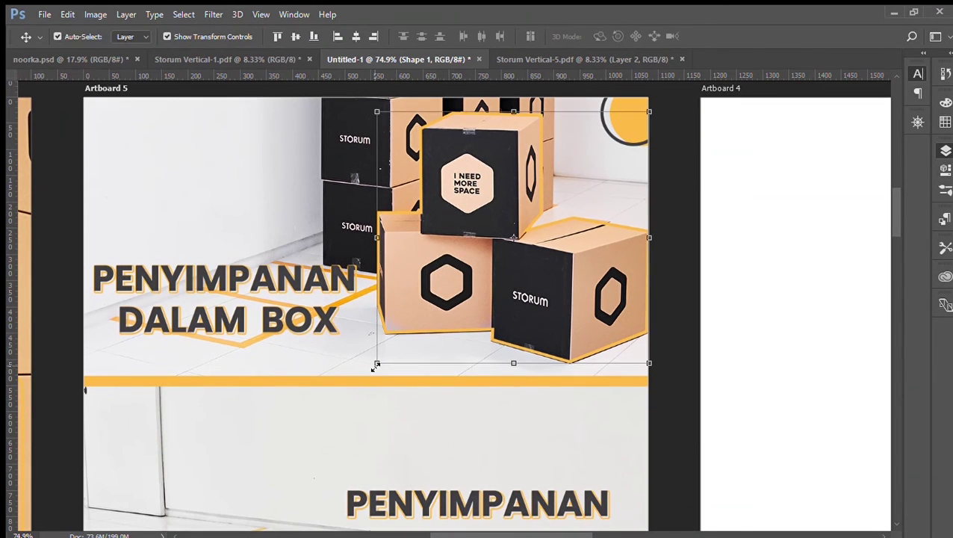
pyautogui.moveTo(374, 365); pyautogui.dragTo(366, 371)
pyautogui.press('Return')
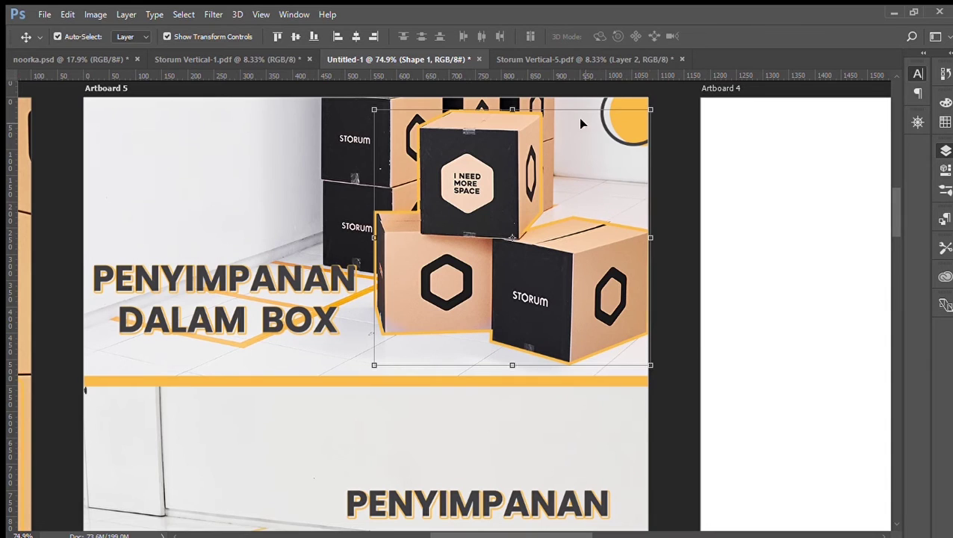
pyautogui.click(431, 331)
pyautogui.scroll(-1, 716, 275)
pyautogui.scroll(-4, 602, 297)
pyautogui.scroll(-3, 602, 297)
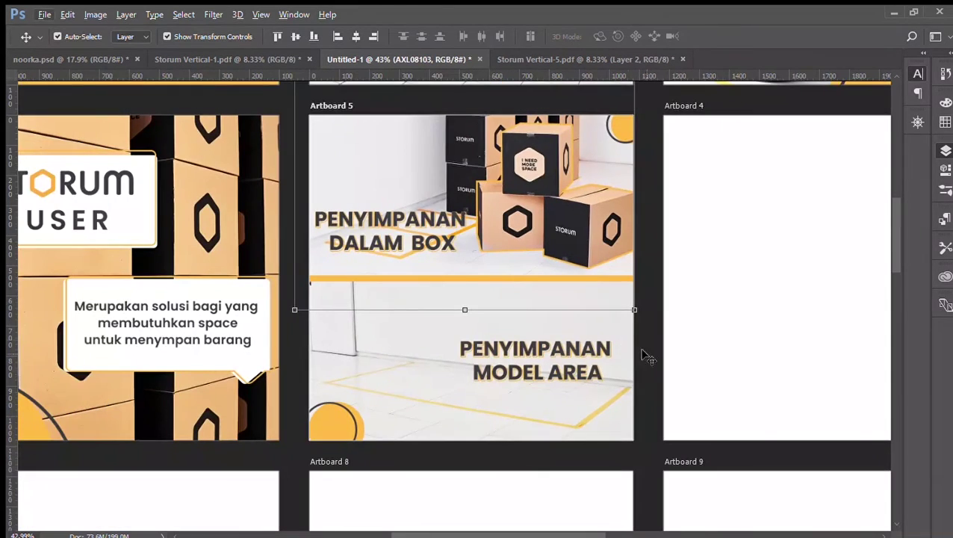
# - Set the orange box outline's stroke width to 15 px
pyautogui.click(853, 237)
pyautogui.click(10, 312)
pyautogui.moveTo(213, 36); pyautogui.dragTo(170, 31)
pyautogui.write('15px')
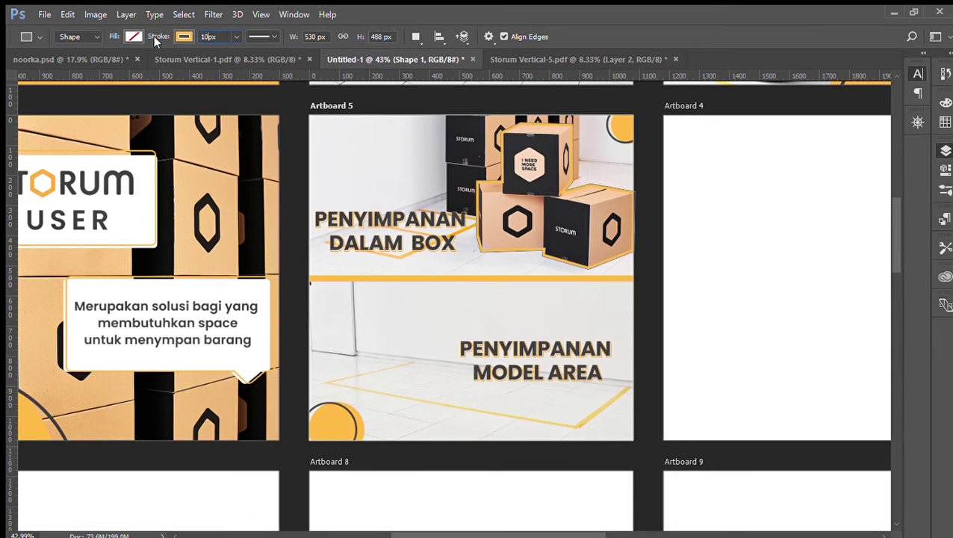
pyautogui.press('Return')
# - Enlarge the thicker box outline to 544 × 501 px around the three boxes
pyautogui.click(7, 94)
pyautogui.moveTo(474, 271); pyautogui.dragTo(469, 275)
pyautogui.press('Return')
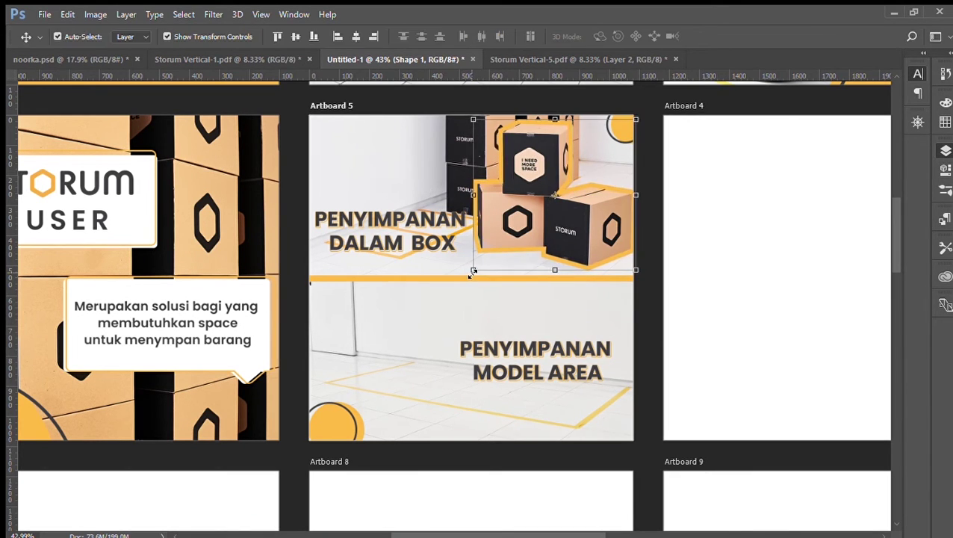
pyautogui.click(685, 272)
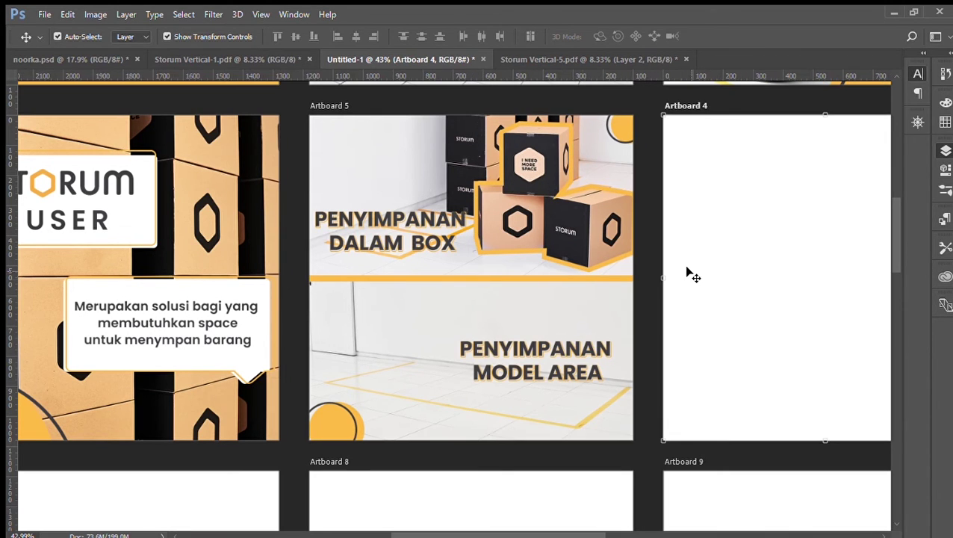
# - Shrink the orange box outline slightly from two opposite corners for a closer fit around the boxes
pyautogui.scroll(-2, 559, 269)
pyautogui.click(556, 241)
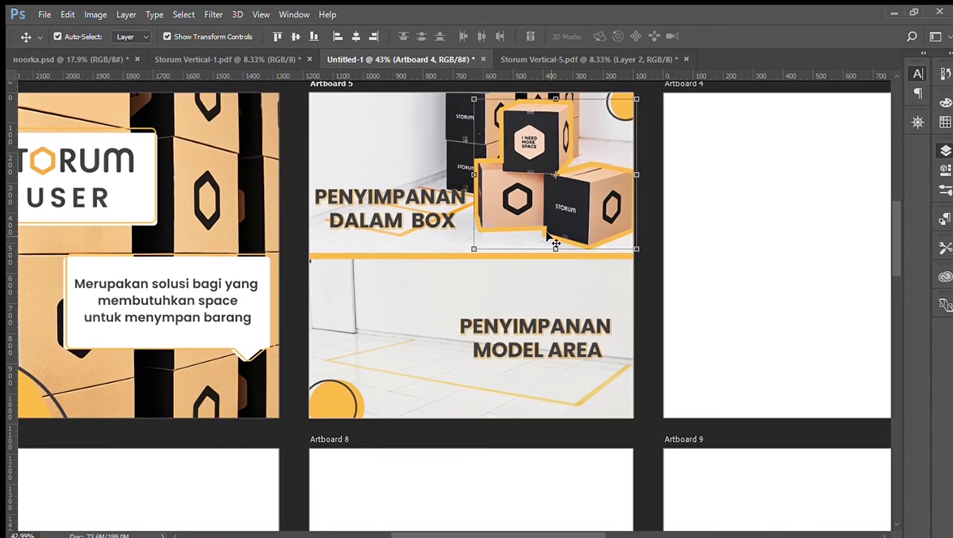
pyautogui.press('u')
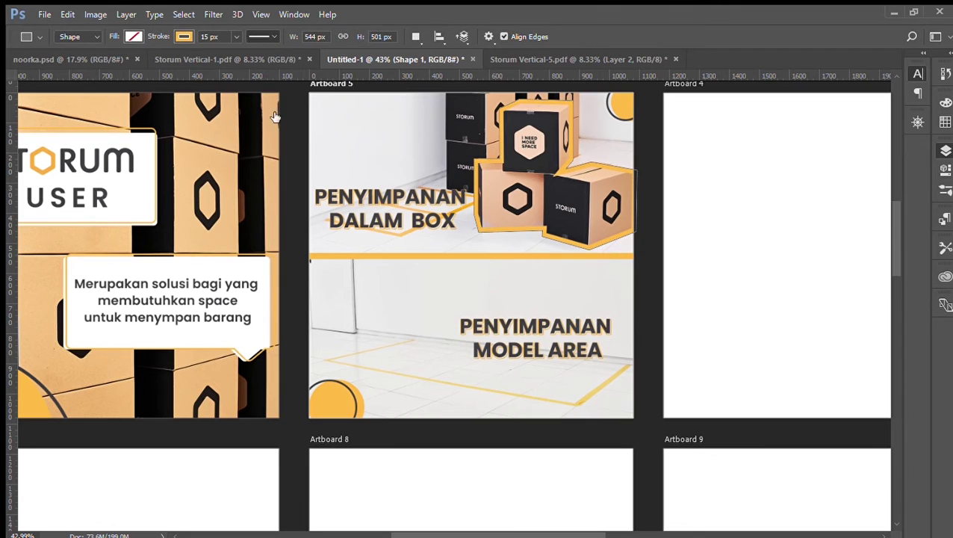
pyautogui.click(218, 216)
pyautogui.click(32, 90)
pyautogui.hotkey('ctrl', 't')
pyautogui.moveTo(470, 253); pyautogui.dragTo(474, 249)
pyautogui.moveTo(643, 94); pyautogui.dragTo(638, 97)
pyautogui.press('Return')
pyautogui.click(673, 202)
# - Trace a closed four-cornered Pen tool shape over the yellow floor marking in Artboard 5's lower half
pyautogui.scroll(1, 634, 199)
pyautogui.scroll(-1, 458, 259)
pyautogui.scroll(-1, 458, 261)
pyautogui.press('p')
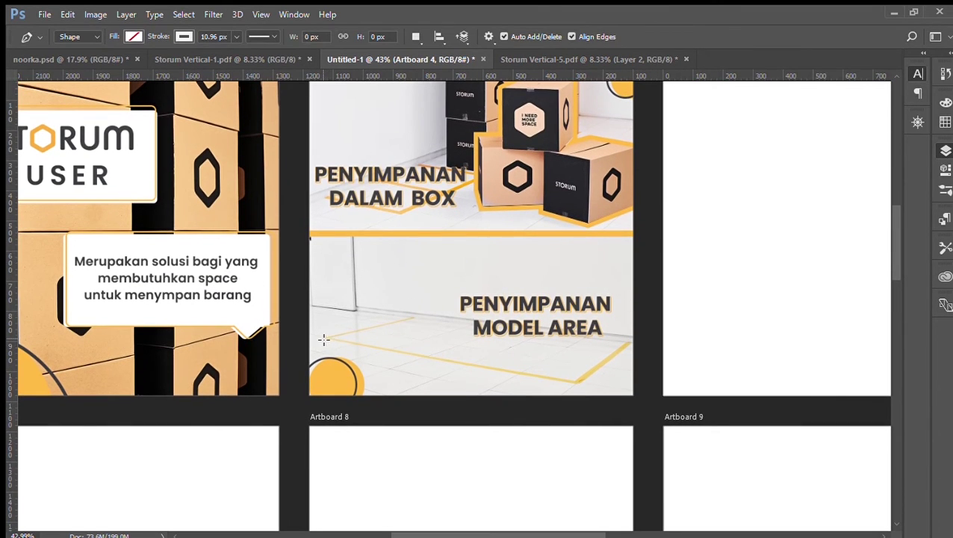
pyautogui.click(328, 336)
pyautogui.click(576, 383)
pyautogui.click(629, 343)
pyautogui.click(412, 318)
pyautogui.click(328, 336)
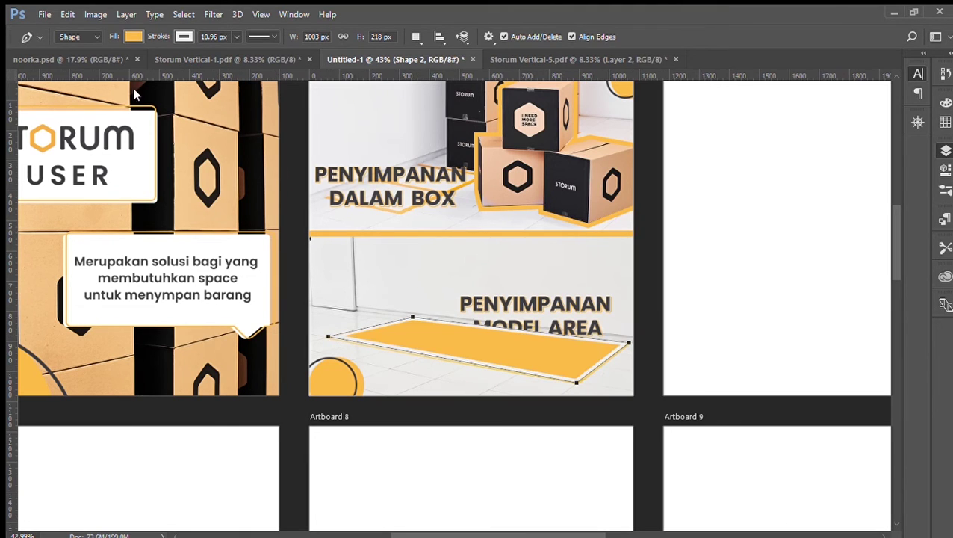
# - Give the floor shape an orange stroke with no fill and place it behind the PENYIMPANAN MODEL AREA text
pyautogui.click(187, 36)
pyautogui.click(115, 110)
pyautogui.click(16, 88)
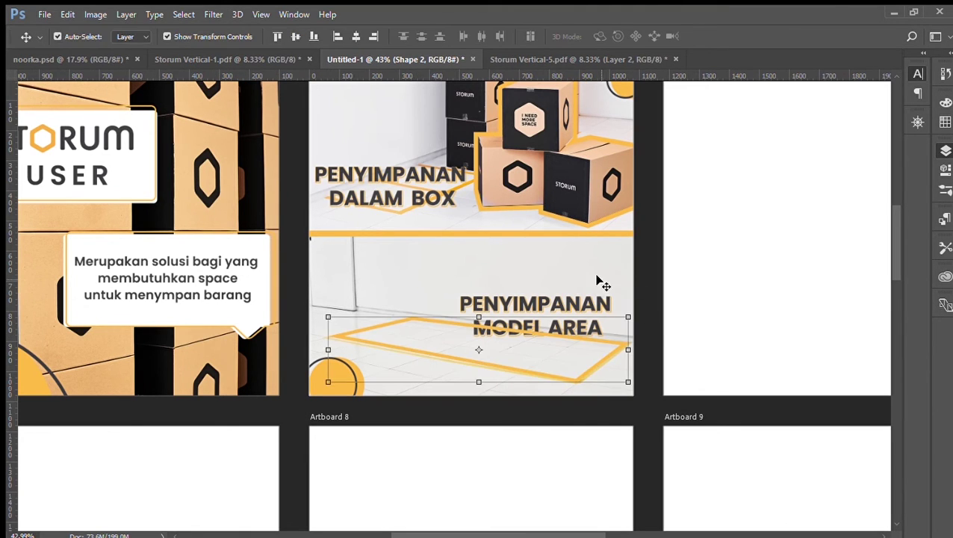
pyautogui.click(589, 366)
pyautogui.click(527, 223)
pyautogui.click(526, 234)
pyautogui.click(527, 373)
pyautogui.scroll(-5, 549, 360)
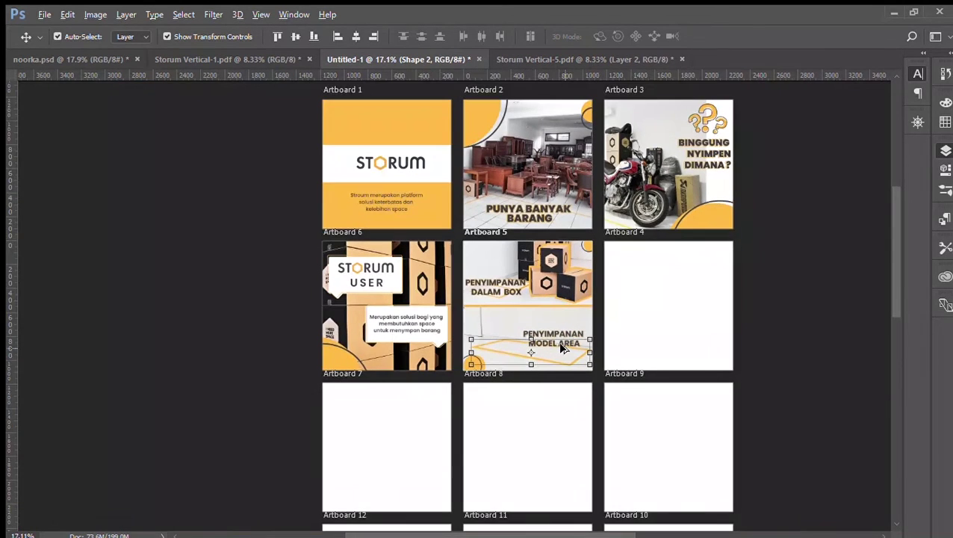
pyautogui.scroll(1, 731, 327)
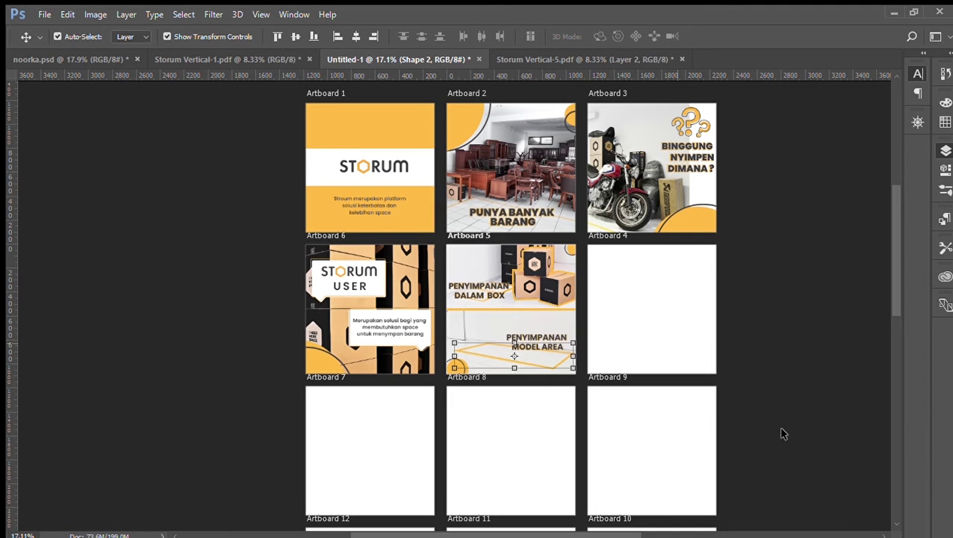
# - Place the motorcycle photo AXL08138 on Artboard 4 and enlarge it to fill the artboard's width below a white strip
pyautogui.moveTo(491, 330); pyautogui.dragTo(635, 337)
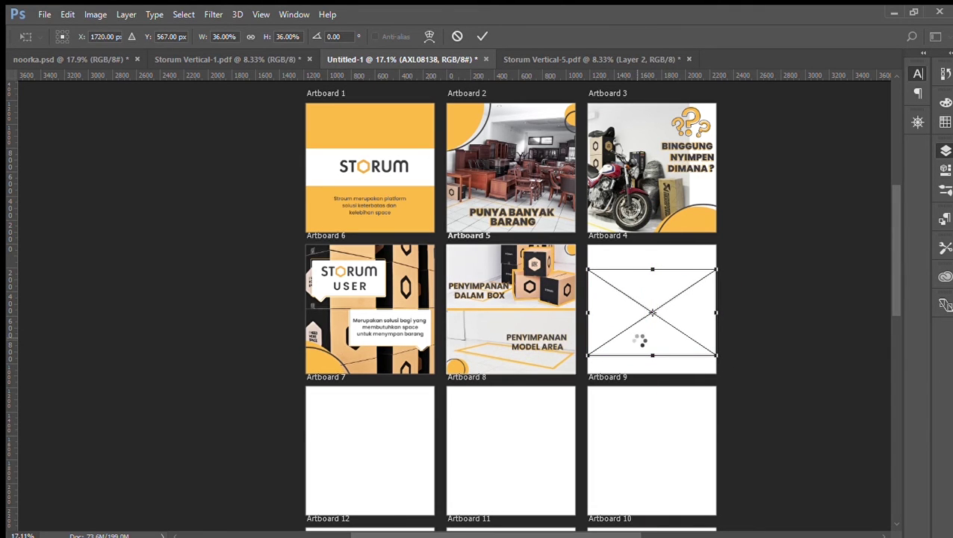
pyautogui.moveTo(717, 270); pyautogui.dragTo(738, 252)
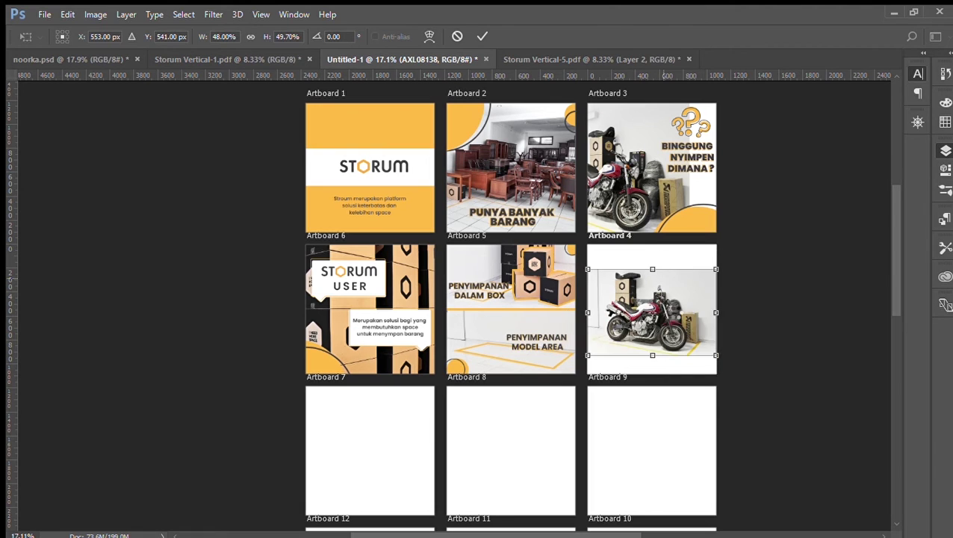
pyautogui.press('Return')
pyautogui.moveTo(746, 257); pyautogui.dragTo(723, 271)
pyautogui.moveTo(678, 305); pyautogui.dragTo(693, 318)
pyautogui.press('Return')
pyautogui.click(558, 396)
# - Copy Artboard 3's BINGGUNG NYIMPEN DIMANA? text to the top of Artboard 4 and change it to APA SAJA BISA DI SIMPAN
pyautogui.moveTo(689, 160); pyautogui.dragTo(603, 270)
pyautogui.doubleClick(604, 269)
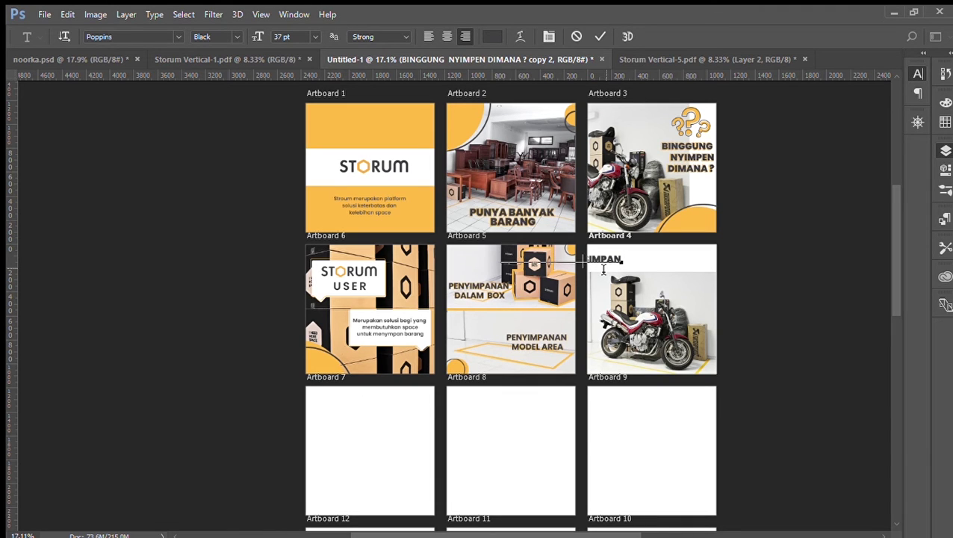
pyautogui.click(3, 75)
# - Shift the copied heading to the right so it sits across the top of Artboard 4
pyautogui.moveTo(628, 256); pyautogui.dragTo(753, 361)
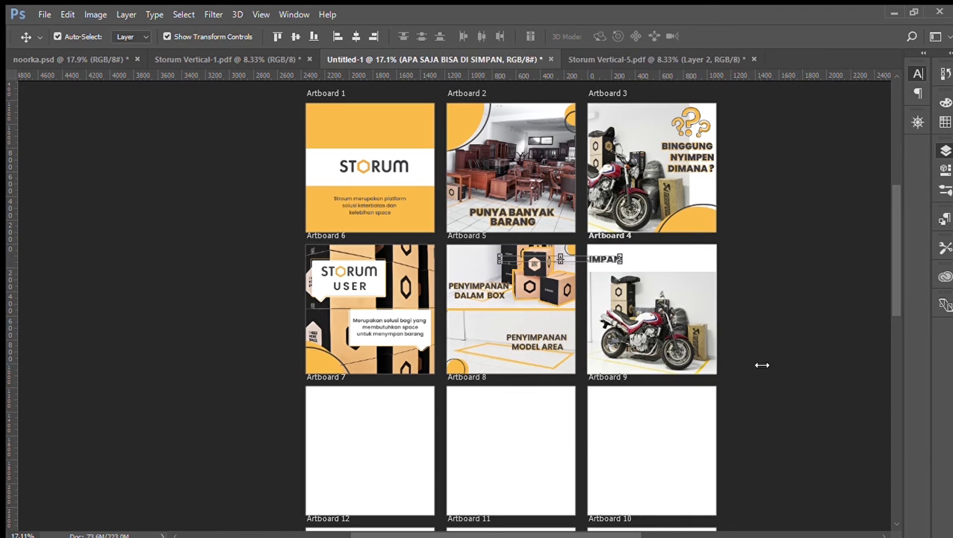
pyautogui.moveTo(533, 262); pyautogui.dragTo(553, 262)
pyautogui.hotkey('shift', 'Right')
pyautogui.hotkey('shift', 'Right')
pyautogui.hotkey('shift', 'Right')
pyautogui.hotkey('shift', 'Right')
pyautogui.hotkey('shift', 'Right')
pyautogui.hotkey('shift', 'Right')
pyautogui.hotkey('shift', 'Right')
pyautogui.hotkey('shift', 'Right')
pyautogui.click(735, 348)
# - Replace the Artboard 4 heading with SIMPAN BARANG MU, SEKARANG! at 35 pt, breaking the line before SEKARANG!
pyautogui.doubleClick(664, 263)
pyautogui.write('SIMPAN BARANG MU')
pyautogui.write(', SEKARANG!')
pyautogui.hotkey('ctrl', 'a')
pyautogui.moveTo(260, 36)
pyautogui.mouseDown()
pyautogui.moveTo(246, 36)
pyautogui.moveTo(255, 36)
pyautogui.mouseUp()
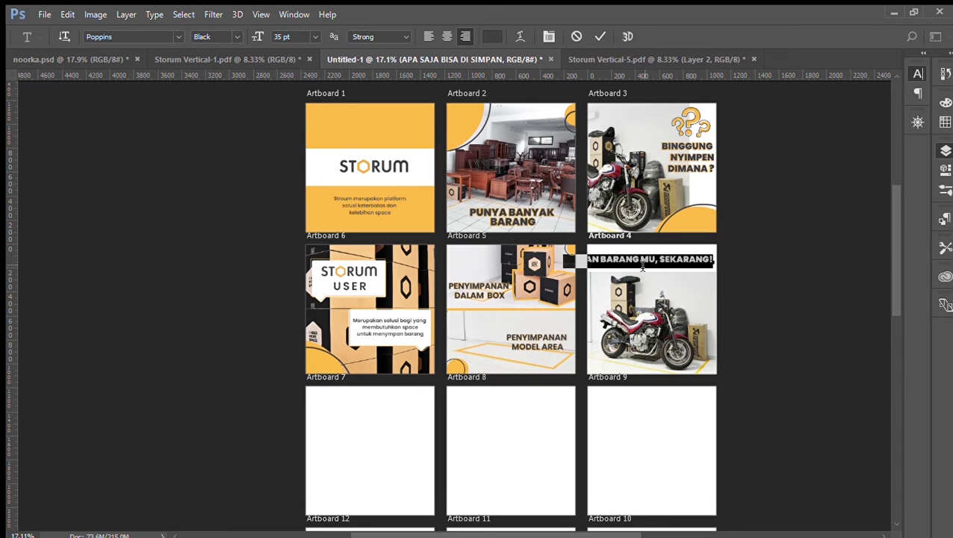
pyautogui.click(658, 260)
pyautogui.click(18, 83)
# - Duplicate the SIMPAN BARANG MU, SEKARANG! heading and add an orange outline behind the dark text
pyautogui.scroll(1, 728, 282)
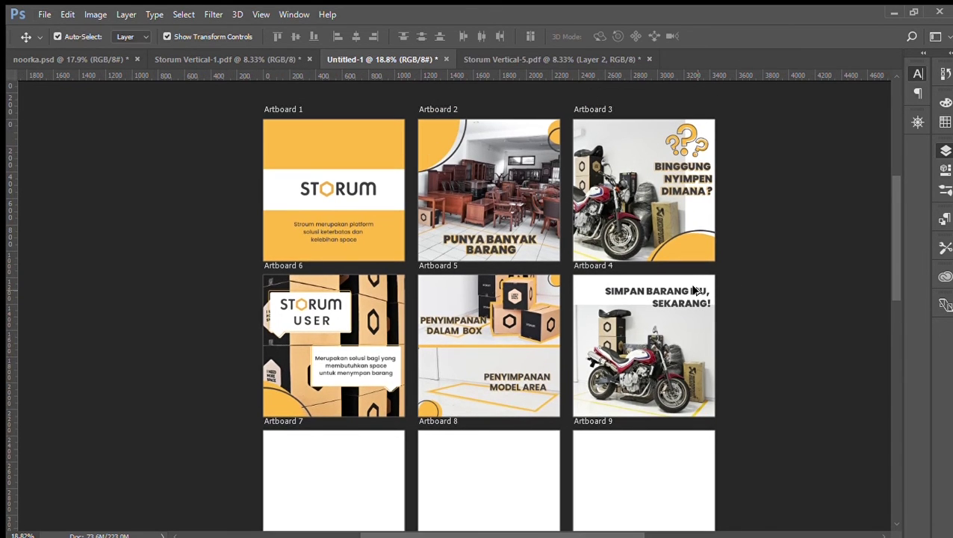
pyautogui.scroll(5, 685, 292)
pyautogui.moveTo(685, 293); pyautogui.dragTo(690, 298)
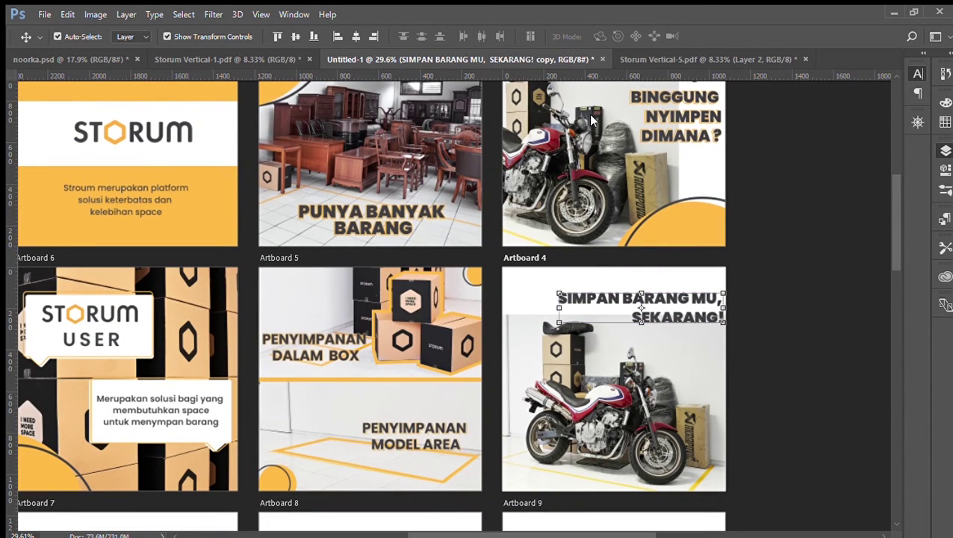
pyautogui.press('space')
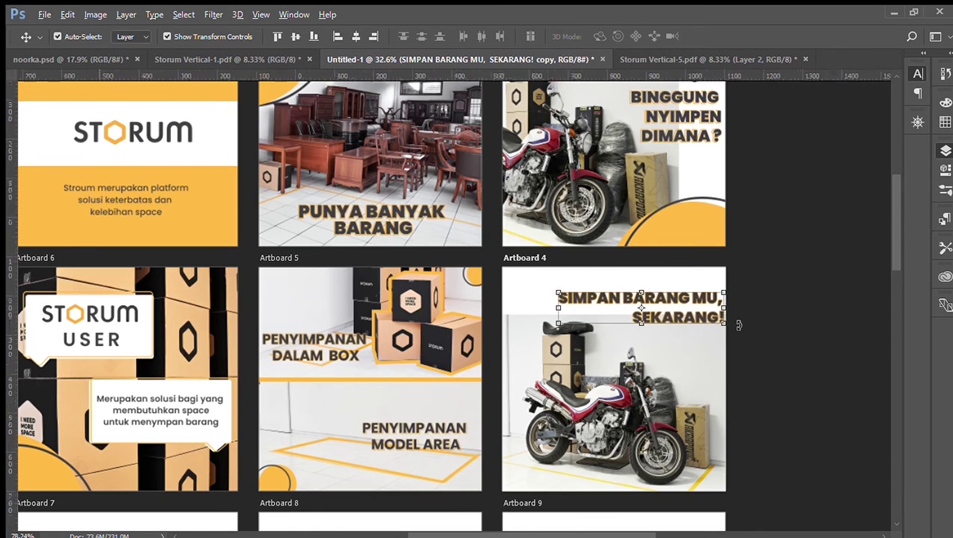
# - Offset the dark heading slightly from its orange outline and nudge the heading up on Artboard 4
pyautogui.scroll(5, 735, 324)
pyautogui.press('w')
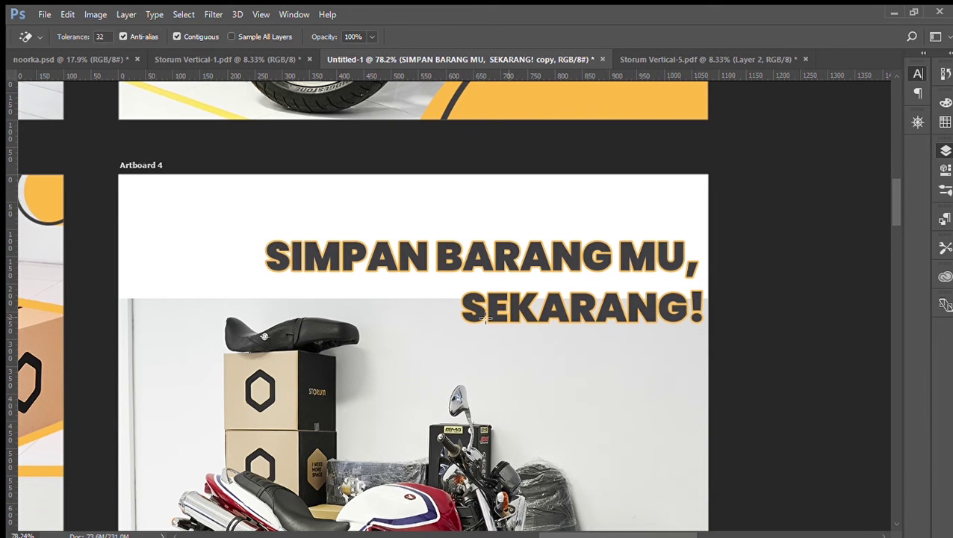
pyautogui.scroll(-1, 758, 402)
pyautogui.press('v')
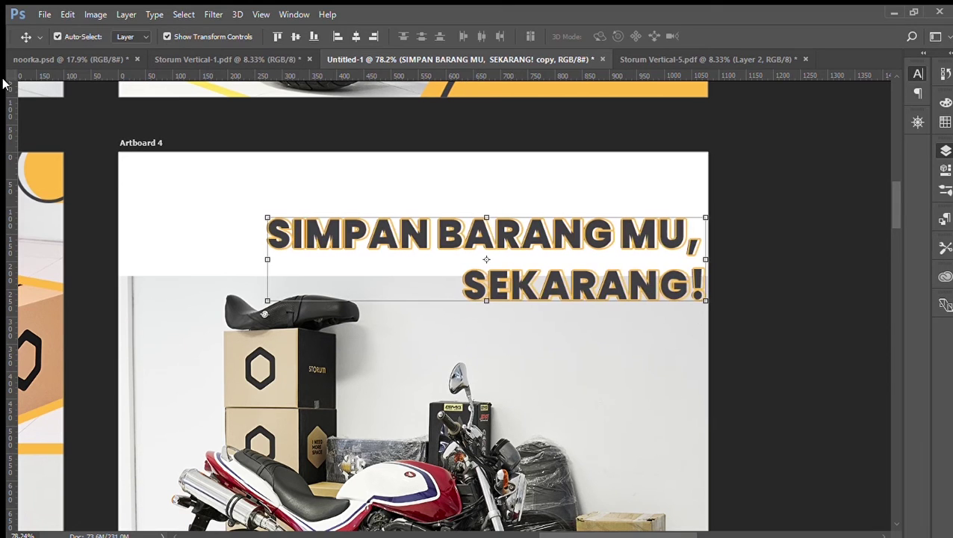
pyautogui.moveTo(827, 430); pyautogui.dragTo(824, 392)
pyautogui.press('Up')
pyautogui.press('Up')
pyautogui.press('Up')
pyautogui.press('Up')
pyautogui.press('Up')
pyautogui.press('Up')
pyautogui.press('Up')
pyautogui.press('Up')
pyautogui.press('Right')
pyautogui.press('Right')
pyautogui.press('Right')
pyautogui.press('Right')
pyautogui.press('Left')
pyautogui.press('Left')
pyautogui.press('Left')
pyautogui.press('Left')
# - Copy Artboard 3's large orange circle and dark ring into Artboard 4's upper-left corner, cropped by its edges
pyautogui.click(519, 191)
pyautogui.scroll(-2, 519, 191)
pyautogui.moveTo(449, 116); pyautogui.dragTo(217, 289)
pyautogui.moveTo(467, 117); pyautogui.dragTo(170, 280)
pyautogui.moveTo(489, 342); pyautogui.dragTo(313, 185)
pyautogui.scroll(-2, 313, 186)
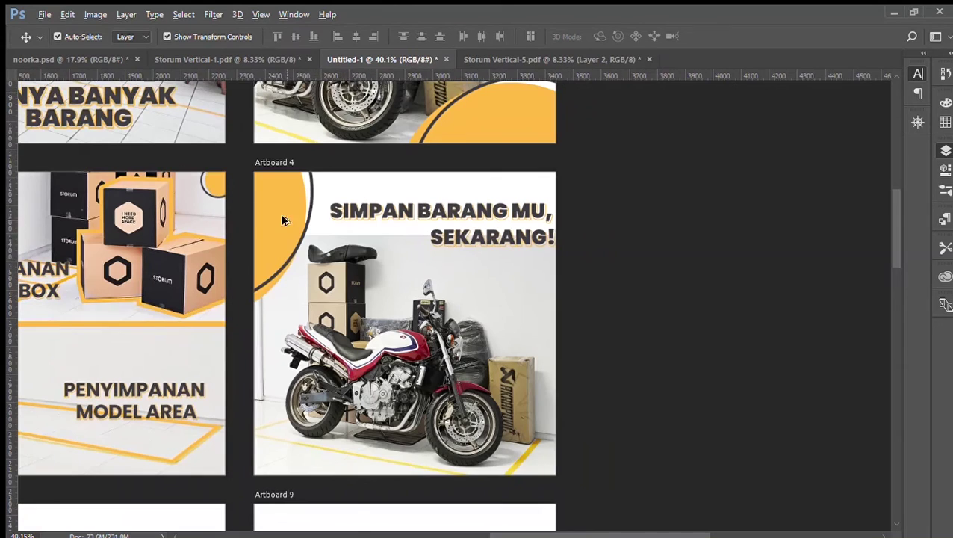
# - Move the large orange circle and dark ring farther into Artboard 4's upper-left corner so less of the arc shows
pyautogui.hotkey('ctrl', 'v')
pyautogui.moveTo(471, 335); pyautogui.dragTo(286, 209)
pyautogui.moveTo(278, 288); pyautogui.dragTo(254, 193)
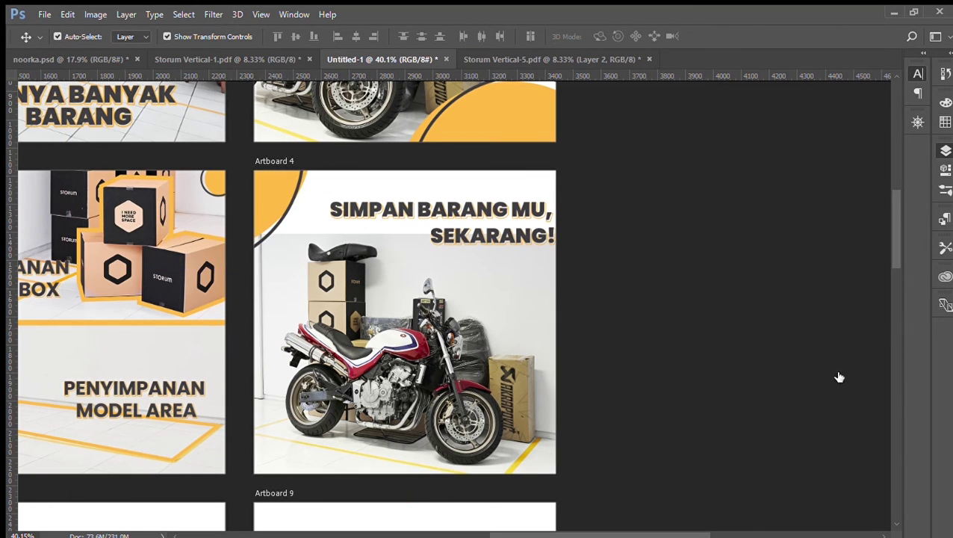
pyautogui.click(674, 384)
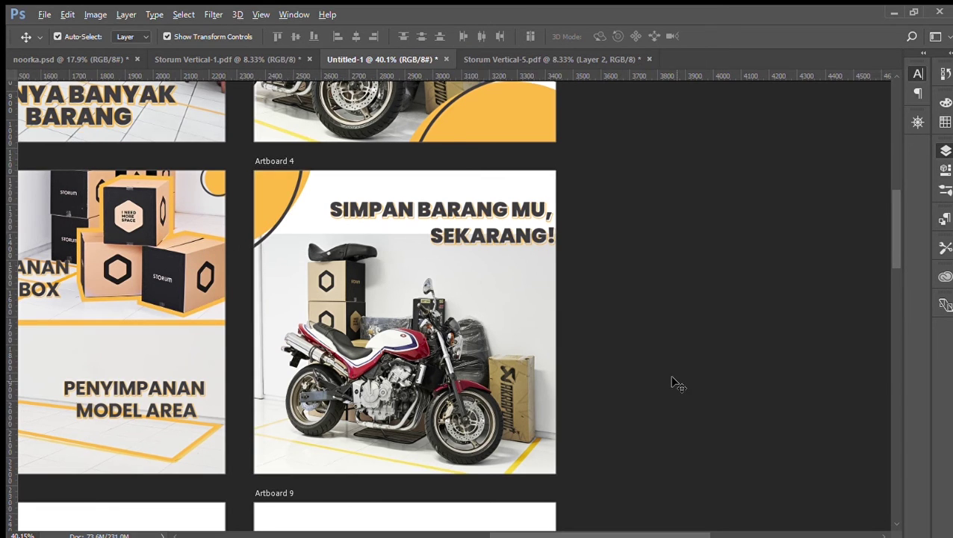
# - Copy Artboard 5's small orange circle and dark ring into Artboard 4's lower-right corner, beside the motorcycle's front wheel
pyautogui.scroll(-1, 675, 384)
pyautogui.moveTo(298, 262); pyautogui.dragTo(286, 258)
pyautogui.click(498, 256)
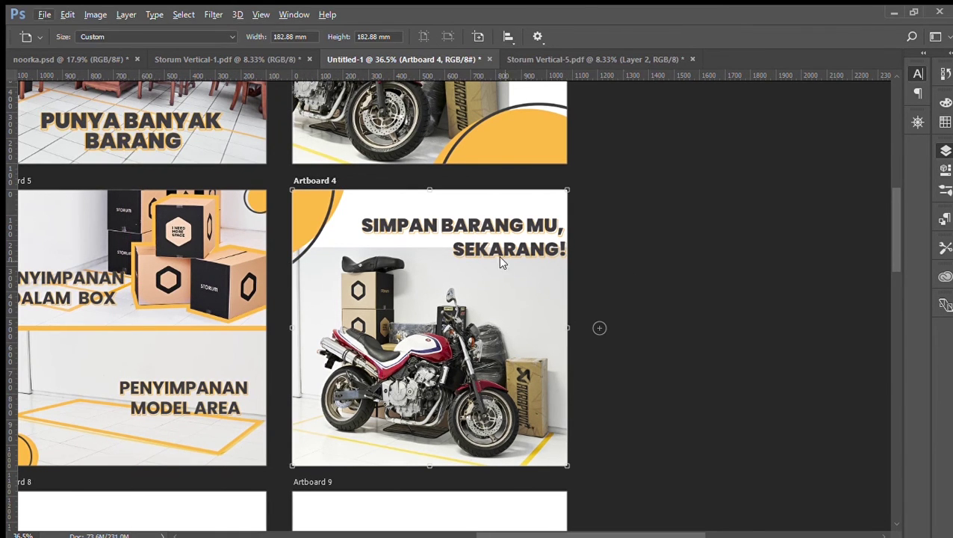
pyautogui.scroll(-1, 498, 256)
pyautogui.moveTo(259, 188)
pyautogui.mouseDown()
pyautogui.moveTo(556, 451)
pyautogui.moveTo(544, 430)
pyautogui.moveTo(553, 417)
pyautogui.moveTo(533, 426)
pyautogui.mouseUp()
pyautogui.click(13, 264)
pyautogui.click(130, 37)
pyautogui.click(61, 114)
pyautogui.click(179, 35)
pyautogui.click(124, 62)
pyautogui.moveTo(849, 387); pyautogui.dragTo(848, 387)
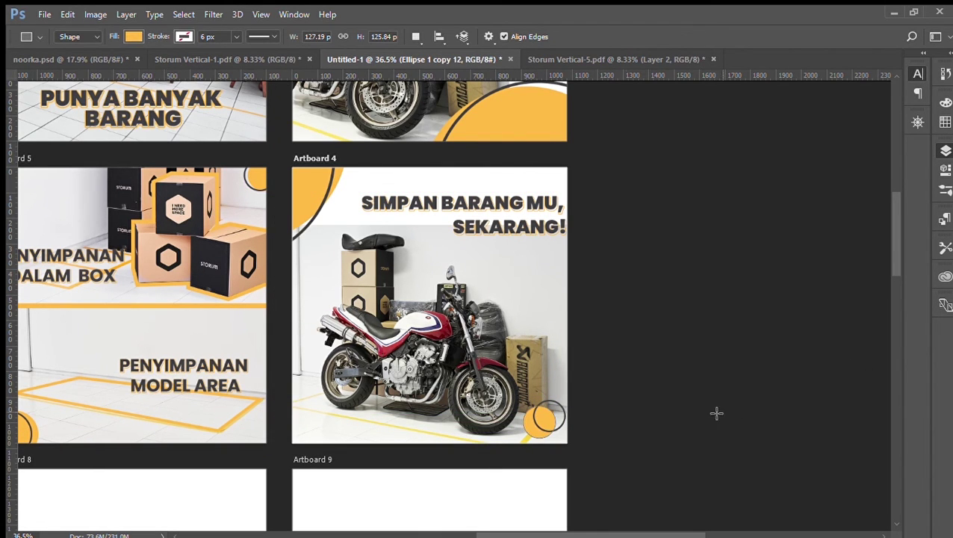
# - Nudge the small orange circle up and right so it sits mostly inside its dark ring on Artboard 4
pyautogui.press('v')
pyautogui.press('Up')
pyautogui.press('Up')
pyautogui.press('Up')
pyautogui.press('Up')
pyautogui.press('Up')
pyautogui.press('Up')
pyautogui.press('Up')
pyautogui.press('Up')
pyautogui.press('Up')
pyautogui.press('Up')
pyautogui.press('Right')
pyautogui.press('Right')
pyautogui.press('Right')
pyautogui.press('Right')
pyautogui.press('Right')
pyautogui.press('Right')
pyautogui.press('Right')
pyautogui.press('Right')
pyautogui.press('Right')
pyautogui.press('Right')
pyautogui.click(649, 402)
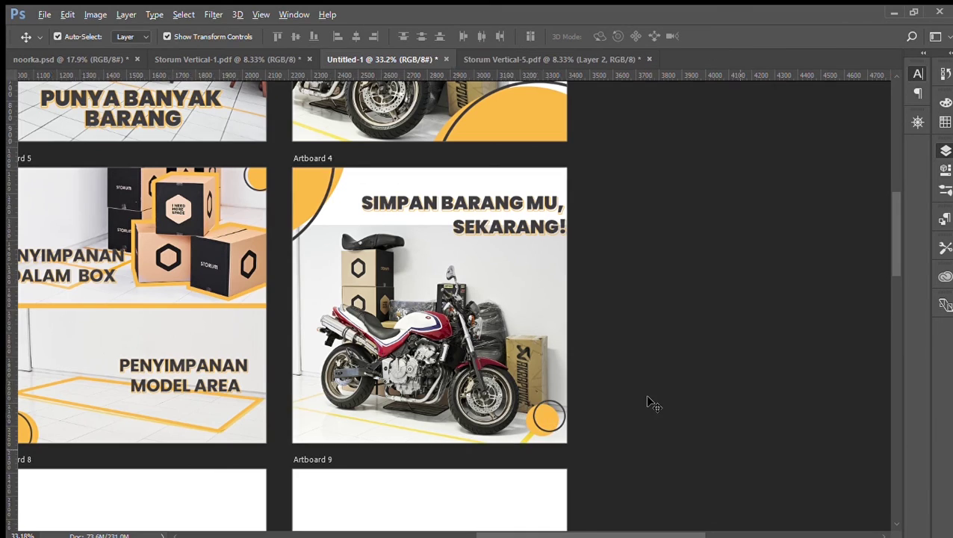
# - Copy Artboard 6's two callouts, their text and the corner circle with its ring onto Artboard 7, without the background photo
pyautogui.scroll(-3, 649, 402)
pyautogui.scroll(-1, 649, 402)
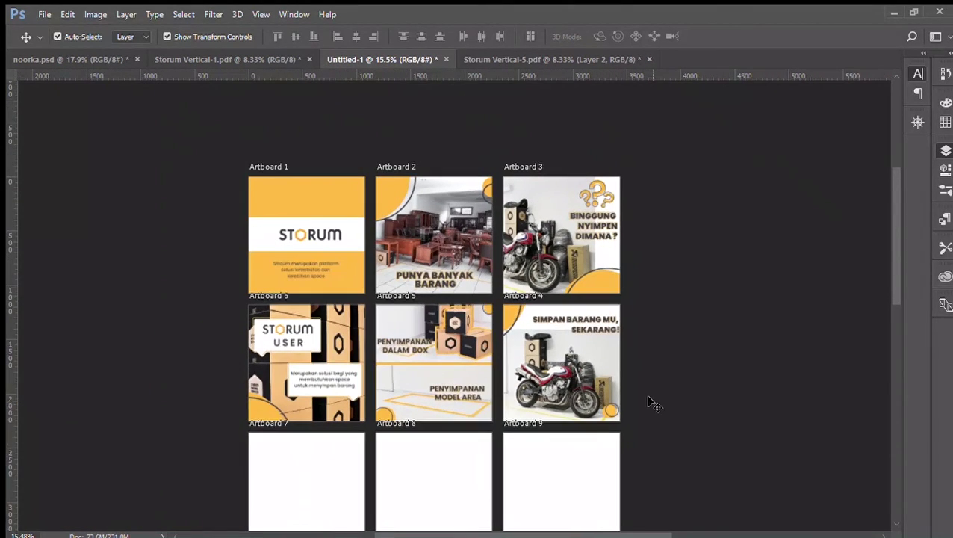
pyautogui.scroll(-3, 388, 278)
pyautogui.scroll(-1, 388, 277)
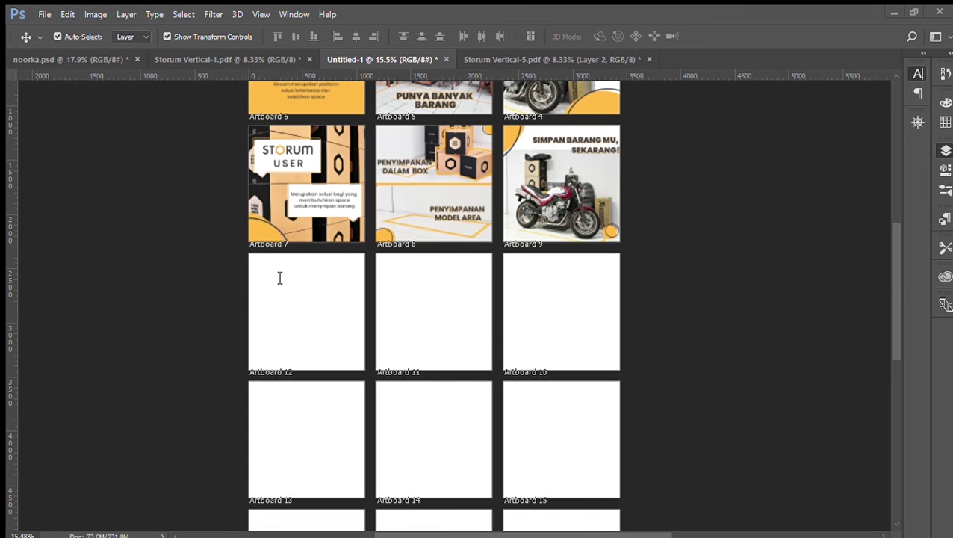
pyautogui.moveTo(245, 156); pyautogui.dragTo(333, 316)
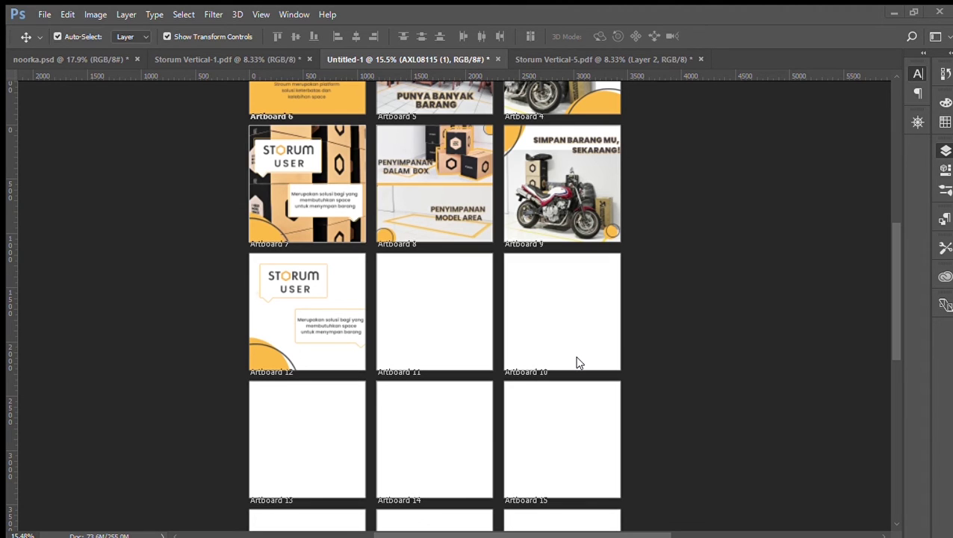
# - Place the AXL08105 box photo behind the callouts on Artboard 7 and enlarge it to cover the artboard
pyautogui.moveTo(512, 272); pyautogui.dragTo(346, 353)
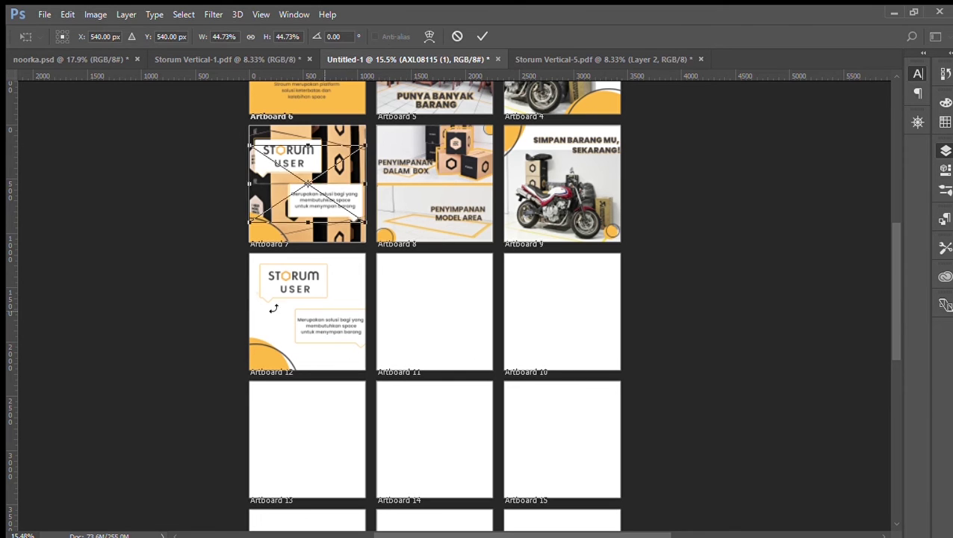
pyautogui.moveTo(250, 222); pyautogui.dragTo(183, 273)
pyautogui.moveTo(300, 236); pyautogui.dragTo(300, 351)
pyautogui.press('Return')
pyautogui.moveTo(855, 379); pyautogui.dragTo(855, 383)
pyautogui.click(660, 405)
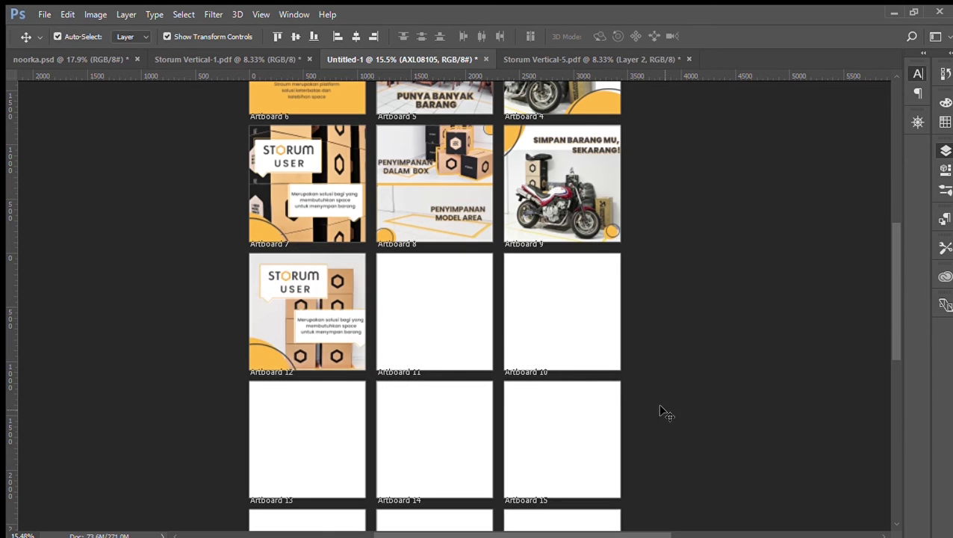
# - Enlarge and reposition Artboard 7's background photo so the stacked boxes fill its right side
pyautogui.moveTo(327, 356); pyautogui.dragTo(280, 351)
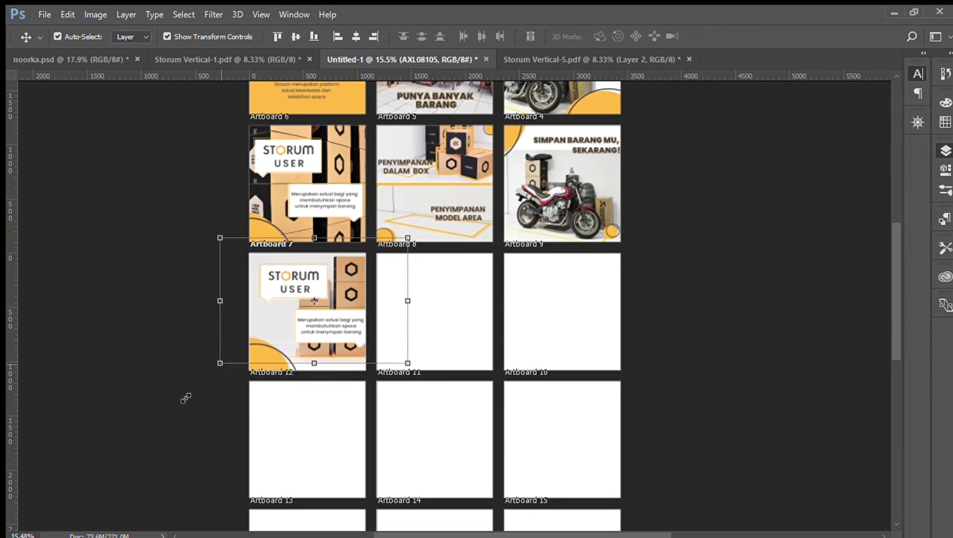
pyautogui.moveTo(216, 365); pyautogui.dragTo(185, 390)
pyautogui.moveTo(336, 365); pyautogui.dragTo(346, 357)
pyautogui.press('Return')
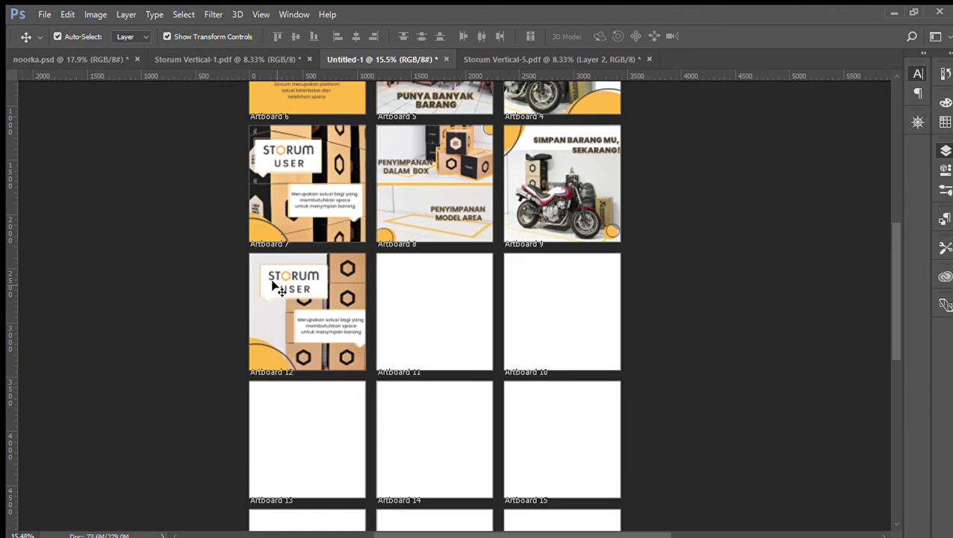
# - Shift the white upper callout box on Artboard 7 slightly left
pyautogui.scroll(2, 336, 314)
pyautogui.click(330, 279)
pyautogui.click(846, 182)
pyautogui.moveTo(308, 265); pyautogui.dragTo(301, 272)
pyautogui.hotkey('ctrl', 'z')
pyautogui.moveTo(285, 262); pyautogui.dragTo(256, 254)
pyautogui.hotkey('ctrl', 'z')
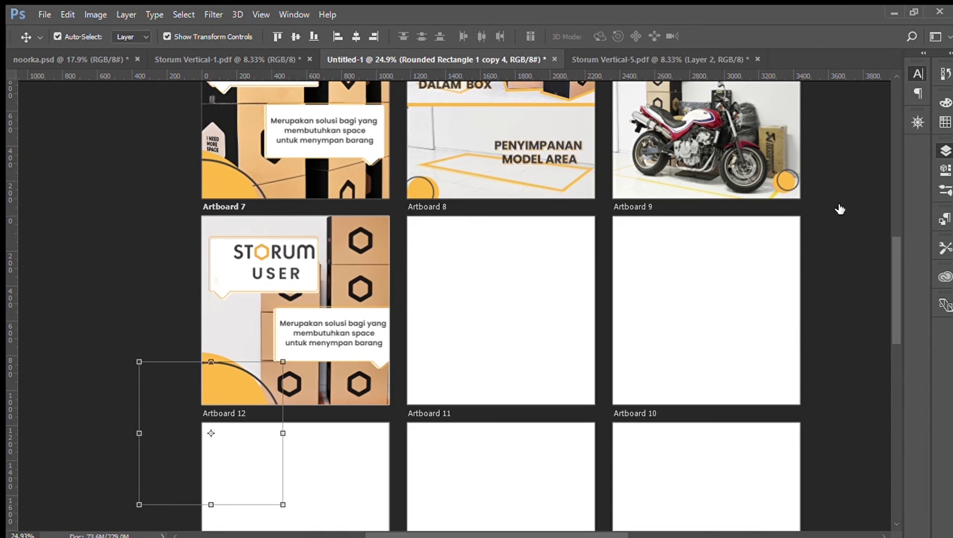
# - Nudge the STORUM logo and USER text left to centre them in Artboard 7's upper callout, undoing the excess moves
pyautogui.click(839, 209)
pyautogui.hotkey('shift', 'Left')
pyautogui.hotkey('shift', 'Left')
pyautogui.hotkey('shift', 'Left')
pyautogui.hotkey('shift', 'Left')
pyautogui.hotkey('shift', 'Left')
pyautogui.hotkey('shift', 'Left')
pyautogui.hotkey('shift', 'Left')
pyautogui.hotkey('shift', 'Right')
pyautogui.hotkey('ctrl', 'alt', 'z')
pyautogui.hotkey('ctrl', 'alt', 'z')
pyautogui.hotkey('ctrl', 'alt', 'z')
pyautogui.hotkey('ctrl', 'alt', 'z')
pyautogui.hotkey('ctrl', 'alt', 'z')
pyautogui.hotkey('ctrl', 'alt', 'z')
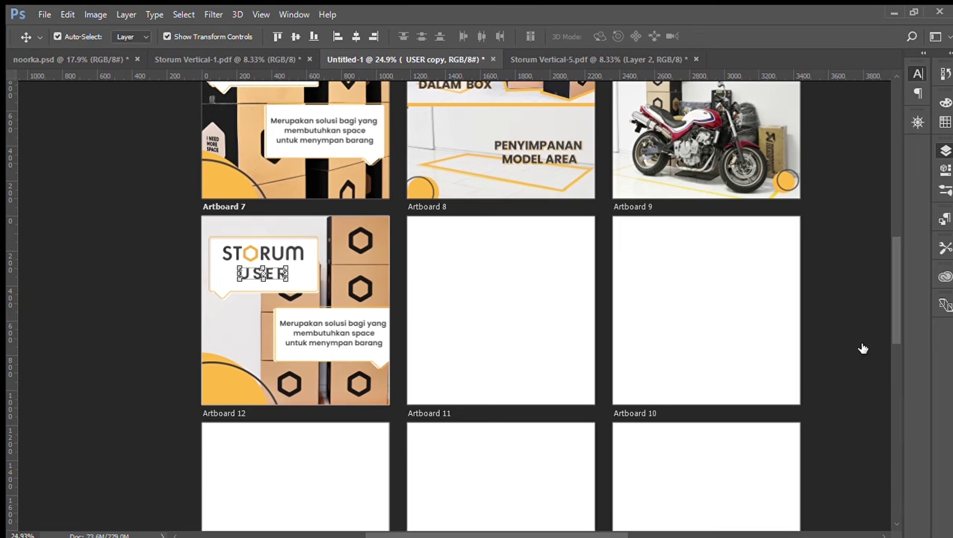
# - Replace USER with PARTNER in Artboard 7's upper callout and tighten its letter spacing
pyautogui.click(540, 509)
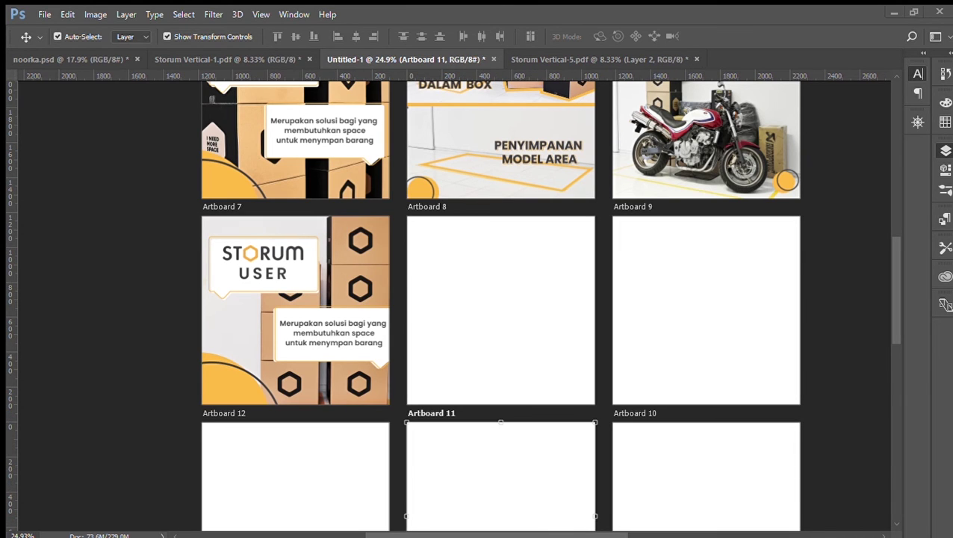
pyautogui.press('t')
pyautogui.doubleClick(260, 273)
pyautogui.press('BackSpace')
pyautogui.write('PARTNER')
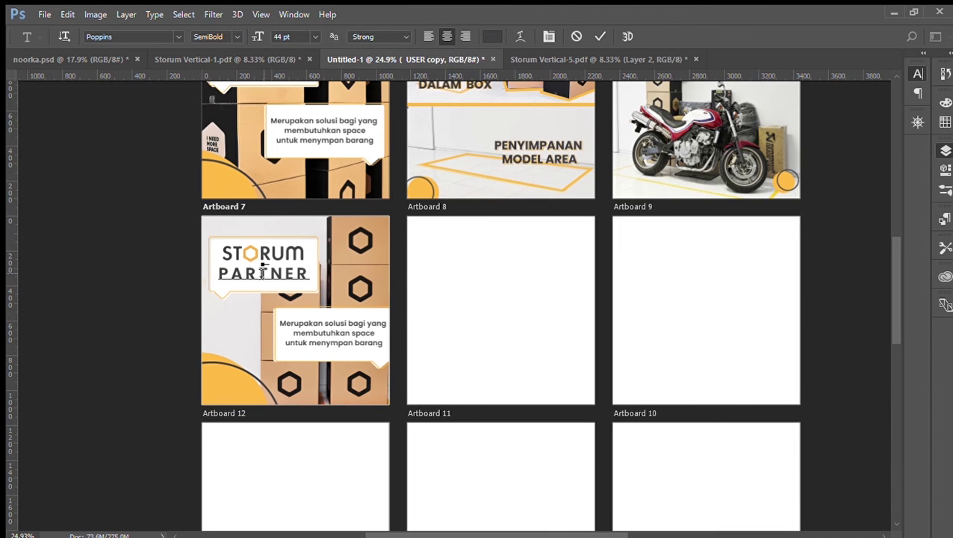
pyautogui.hotkey('ctrl', 'Return')
pyautogui.press('v')
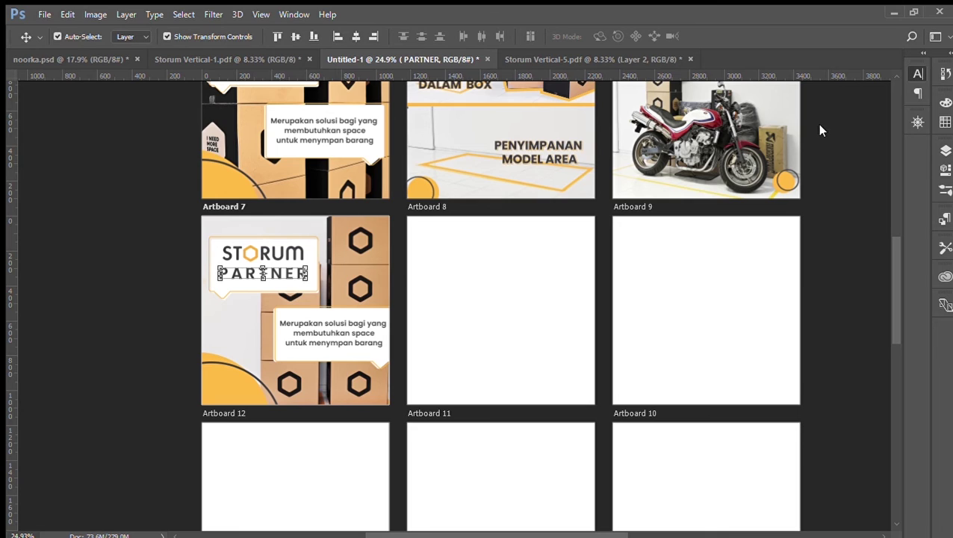
pyautogui.click(820, 126)
pyautogui.hotkey('alt', 'Left')
pyautogui.hotkey('alt', 'Left')
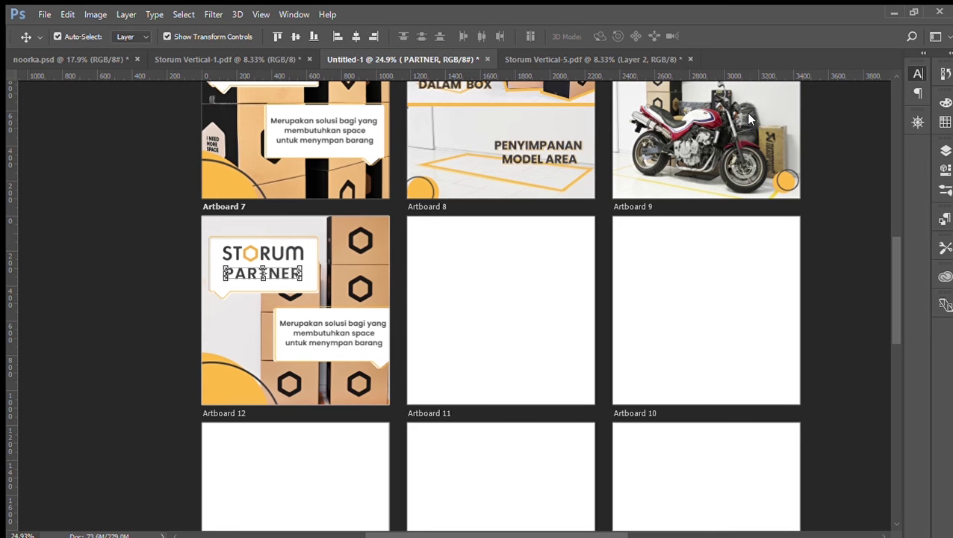
# - Move Artboard 7's description callout and its text left so the whole box fits inside the artboard
pyautogui.click(30, 98)
pyautogui.click(347, 344)
pyautogui.moveTo(376, 361); pyautogui.dragTo(334, 338)
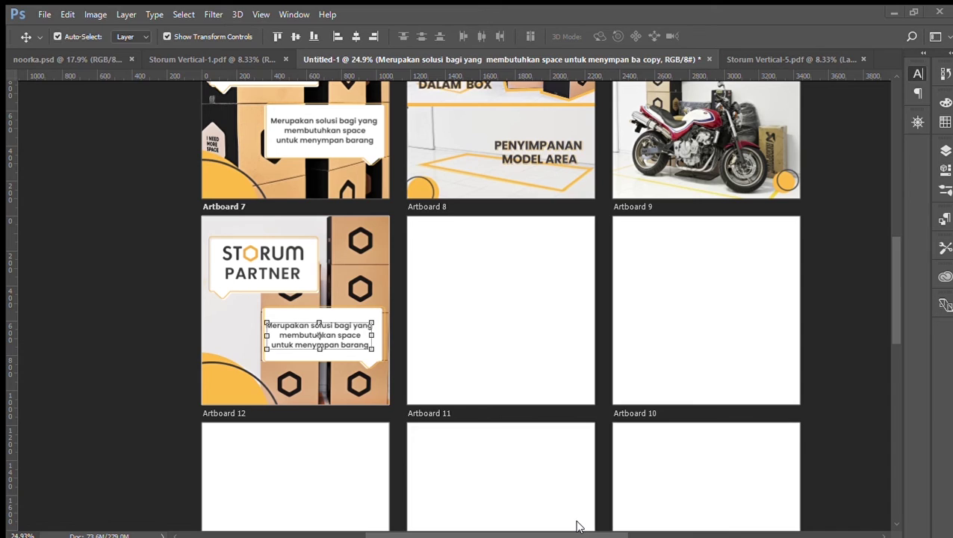
# - Change the Artboard 7 description to "Merupakan solusi untuk merubah space tidak terpakai menjadi uang tambahan" on three lines
pyautogui.press('t')
pyautogui.moveTo(335, 326); pyautogui.dragTo(382, 360)
pyautogui.write('UNTUK B')
pyautogui.press('BackSpace')
pyautogui.press('BackSpace')
pyautogui.press('BackSpace')
pyautogui.press('BackSpace')
pyautogui.press('BackSpace')
pyautogui.press('BackSpace')
pyautogui.press('BackSpace')
pyautogui.press('BackSpace')
pyautogui.write('unt')
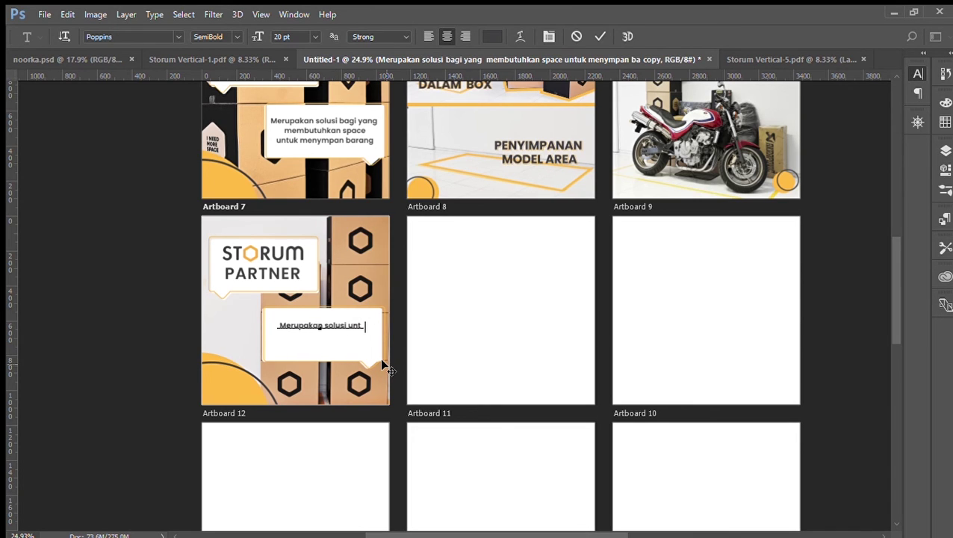
pyautogui.write('uk merubah space tidak terpakai')
pyautogui.press('Return')
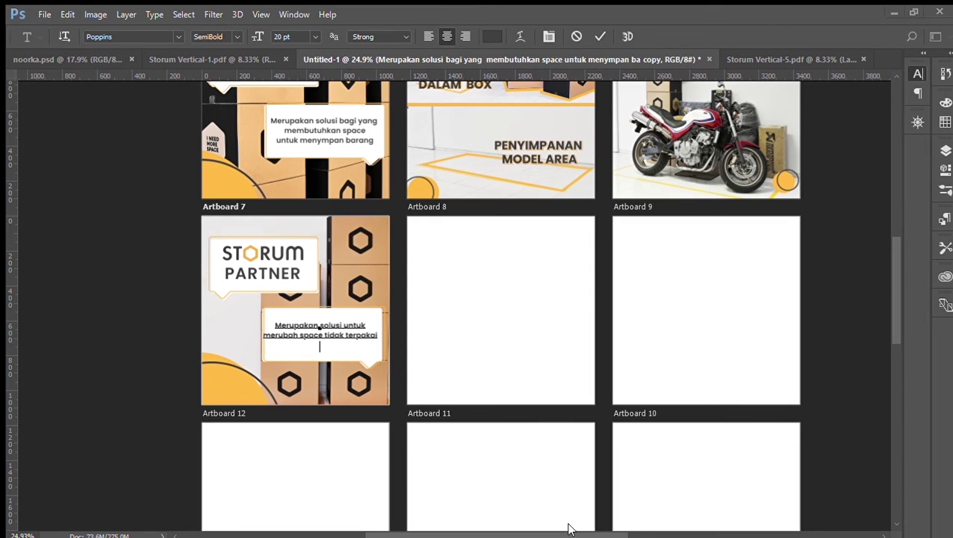
pyautogui.write('menjadi uang tambahan')
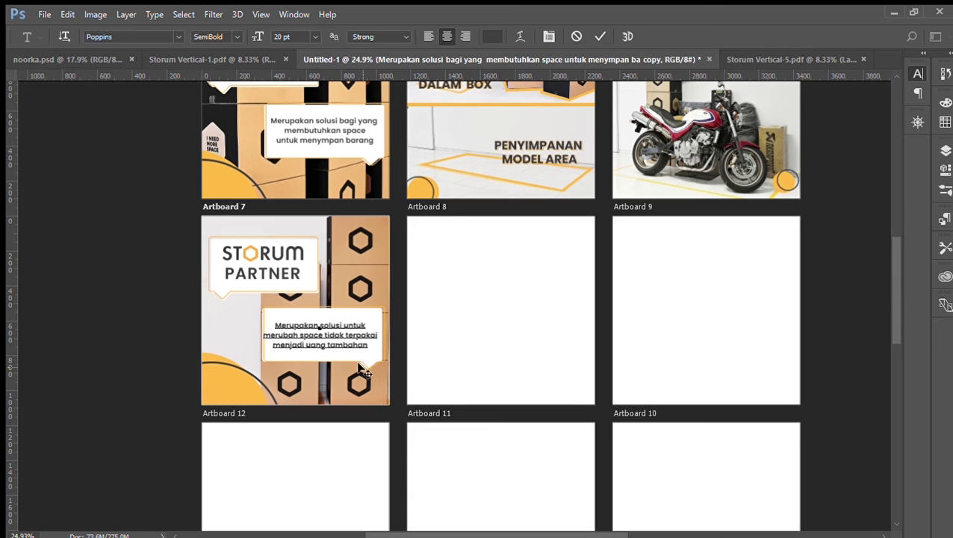
pyautogui.hotkey('ctrl', 'Return')
pyautogui.press('v')
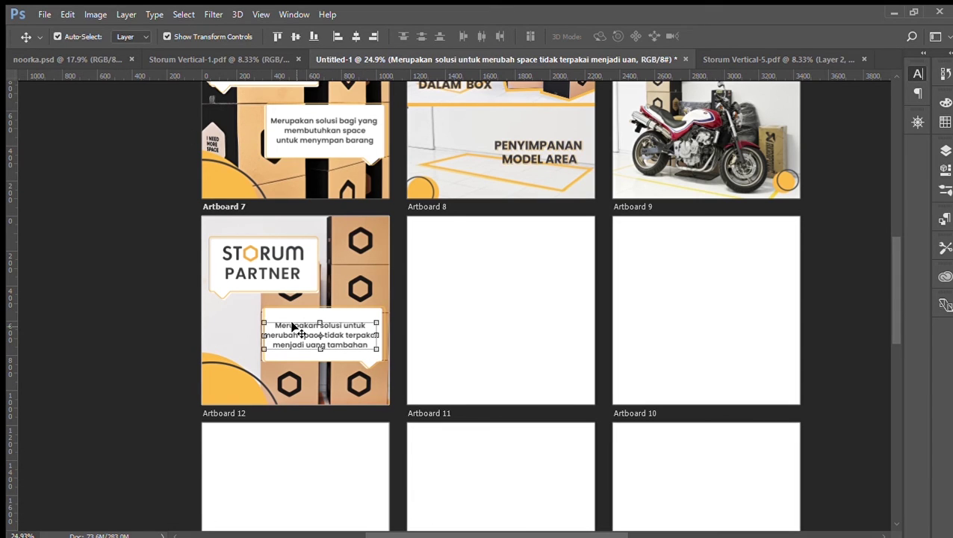
# - Enlarge the description callout box on Artboard 7 around its text and nudge it right to centre it
pyautogui.click(478, 337)
pyautogui.click(266, 350)
pyautogui.moveTo(262, 367); pyautogui.dragTo(252, 373)
pyautogui.press('Return')
pyautogui.hotkey('shift', 'Right')
pyautogui.hotkey('shift', 'Right')
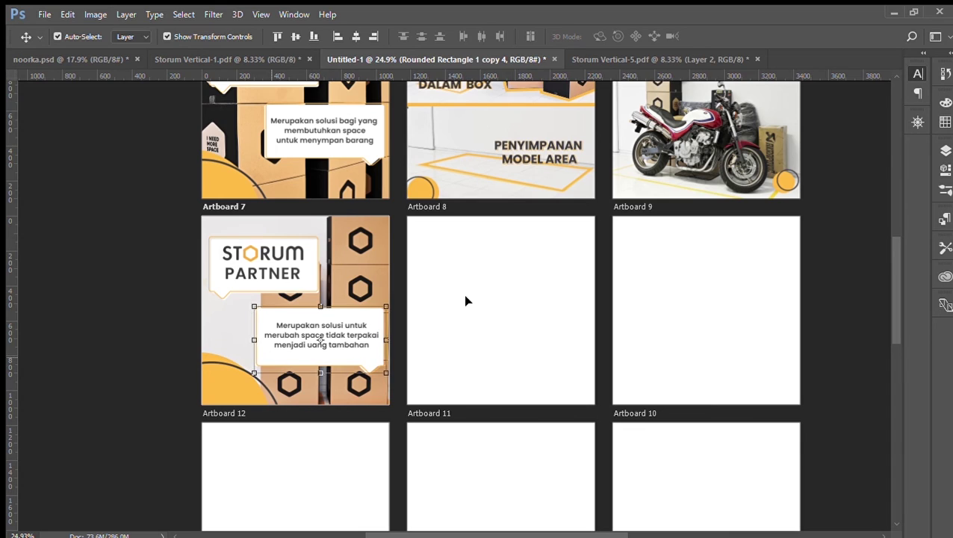
# - Place the AXL08132 (1) storage room photo on Artboard 8 and scale it to 41.60%
pyautogui.click(464, 298)
pyautogui.scroll(-2, 452, 299)
pyautogui.scroll(1, 449, 321)
pyautogui.scroll(3, 454, 328)
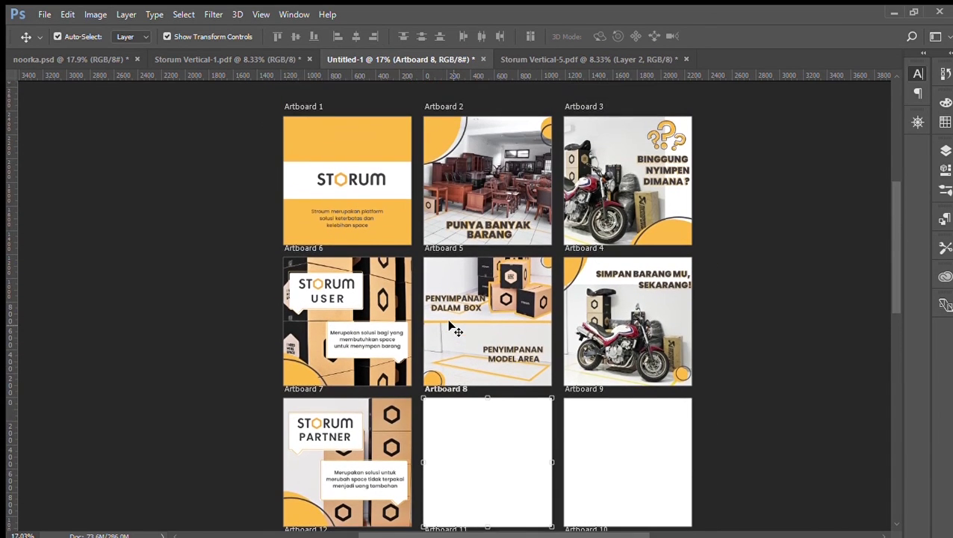
pyautogui.scroll(-1, 454, 329)
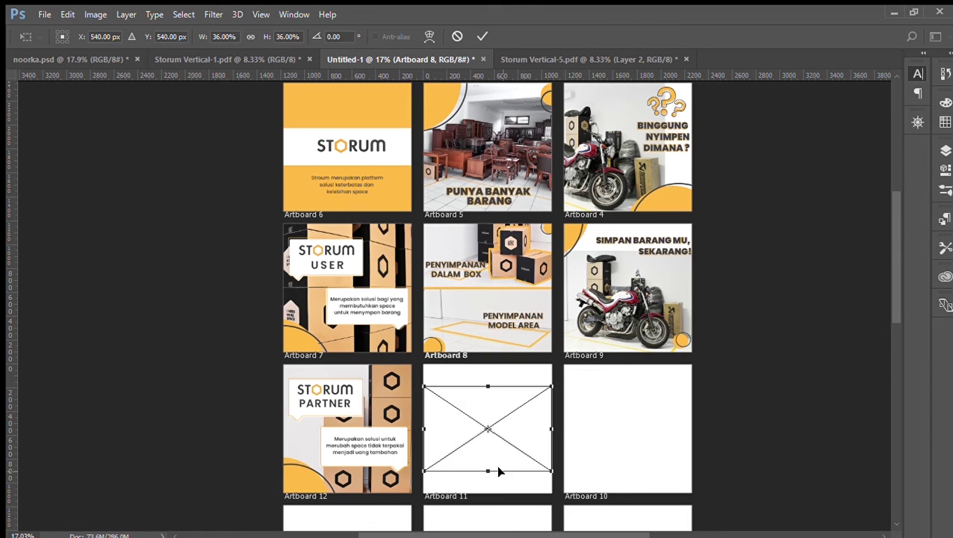
pyautogui.moveTo(503, 407); pyautogui.dragTo(475, 407)
pyautogui.moveTo(359, 497); pyautogui.dragTo(416, 458)
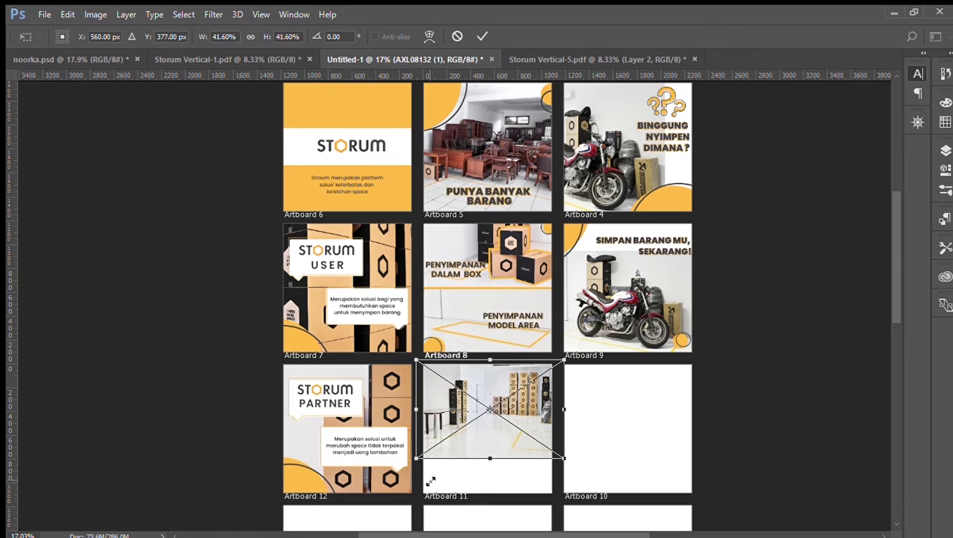
pyautogui.press('Return')
# - Move the storage room photo down to Artboard 8's lower edge, leaving a white band above it
pyautogui.moveTo(530, 449); pyautogui.dragTo(527, 487)
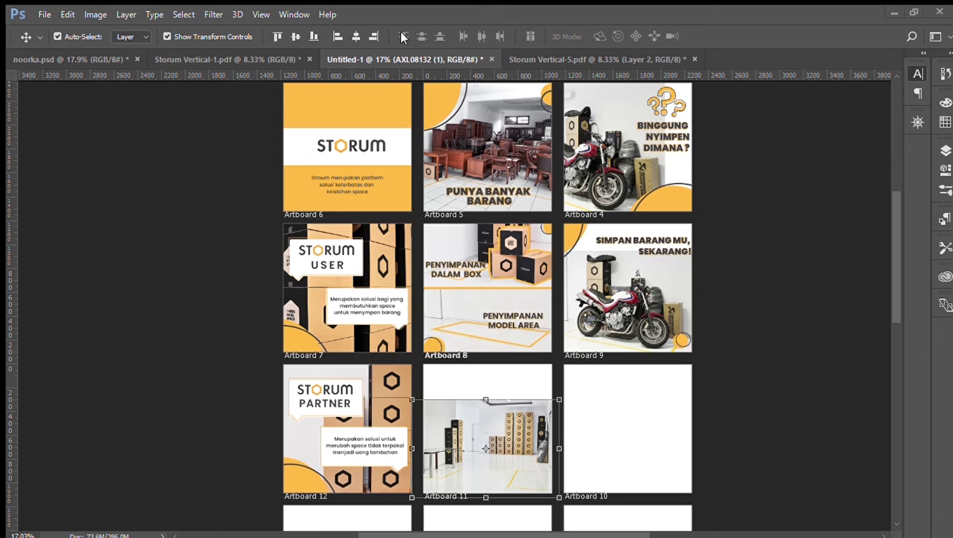
pyautogui.click(677, 426)
pyautogui.moveTo(510, 435)
pyautogui.mouseDown()
pyautogui.moveTo(513, 426)
pyautogui.moveTo(513, 434)
pyautogui.mouseUp()
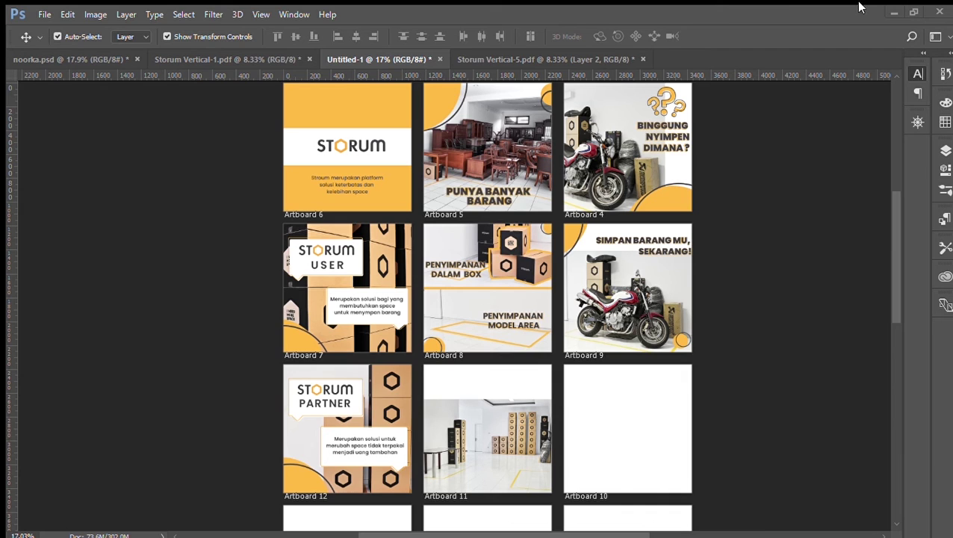
# - Copy the PENYIMPANAN MODEL AREA heading onto Artboard 8 and replace its text with WAKTU PENYIMPANAN
pyautogui.scroll(4, 511, 304)
pyautogui.moveTo(526, 297)
pyautogui.mouseDown()
pyautogui.moveTo(438, 400)
pyautogui.moveTo(456, 396)
pyautogui.mouseUp()
pyautogui.press('t')
pyautogui.click(461, 385)
pyautogui.hotkey('ctrl', 'a')
pyautogui.write('yuk')
pyautogui.press('BackSpace')
pyautogui.press('BackSpace')
pyautogui.press('BackSpace')
pyautogui.write('WAKTU PENYIMPANAN')
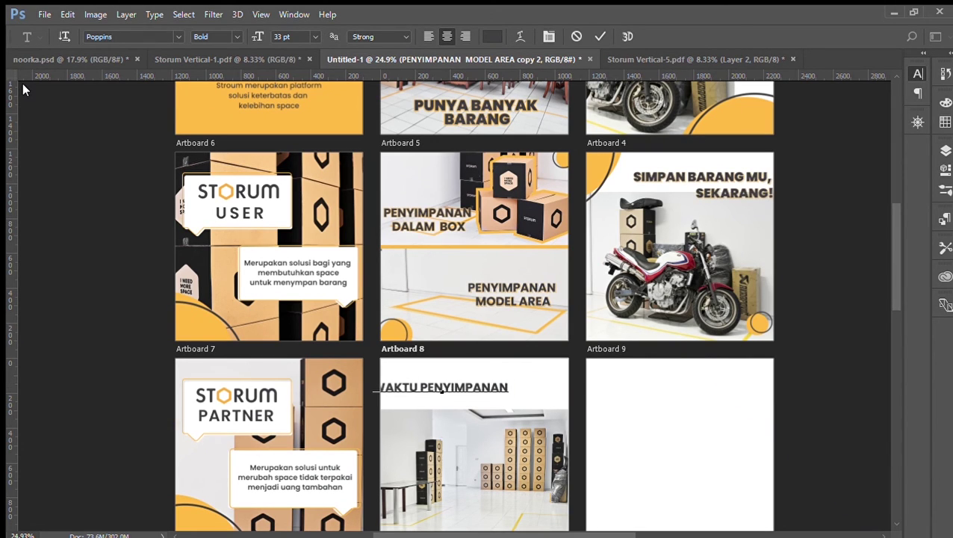
pyautogui.hotkey('ctrl', 'Return')
pyautogui.press('v')
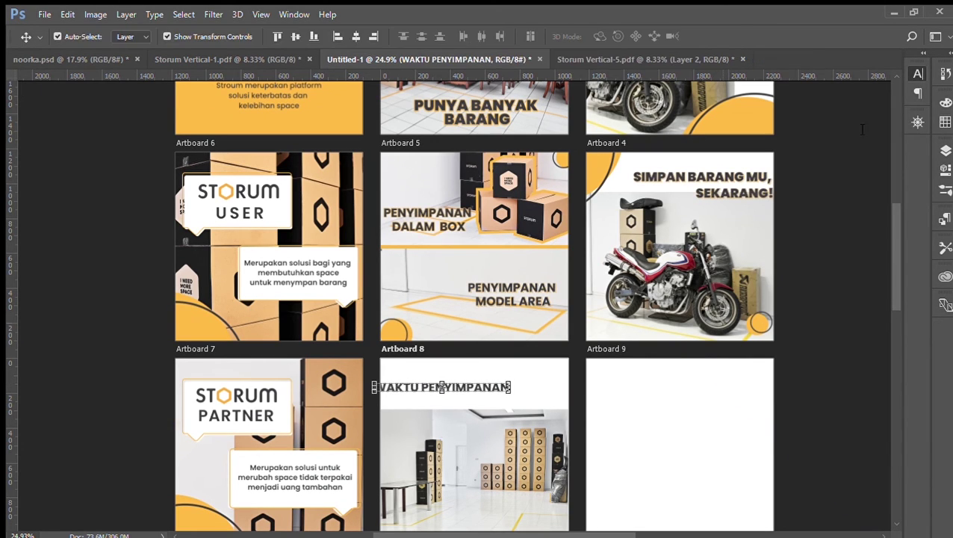
# - Position the WAKTU PENYIMPANAN heading fully inside Artboard 8, near its upper edge
pyautogui.moveTo(485, 385); pyautogui.dragTo(505, 392)
pyautogui.scroll(2, 807, 134)
pyautogui.scroll(3, 819, 368)
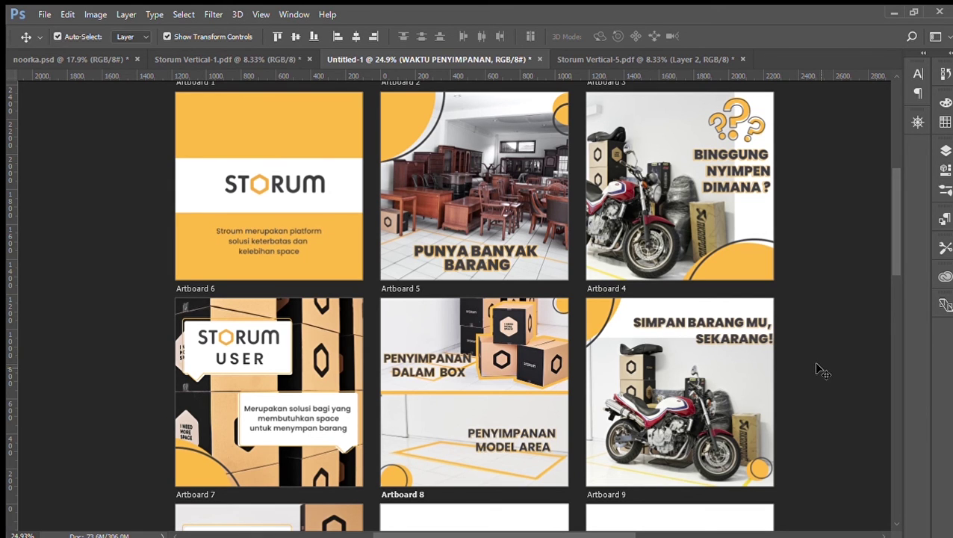
pyautogui.scroll(-5, 821, 371)
pyautogui.moveTo(502, 335); pyautogui.dragTo(502, 317)
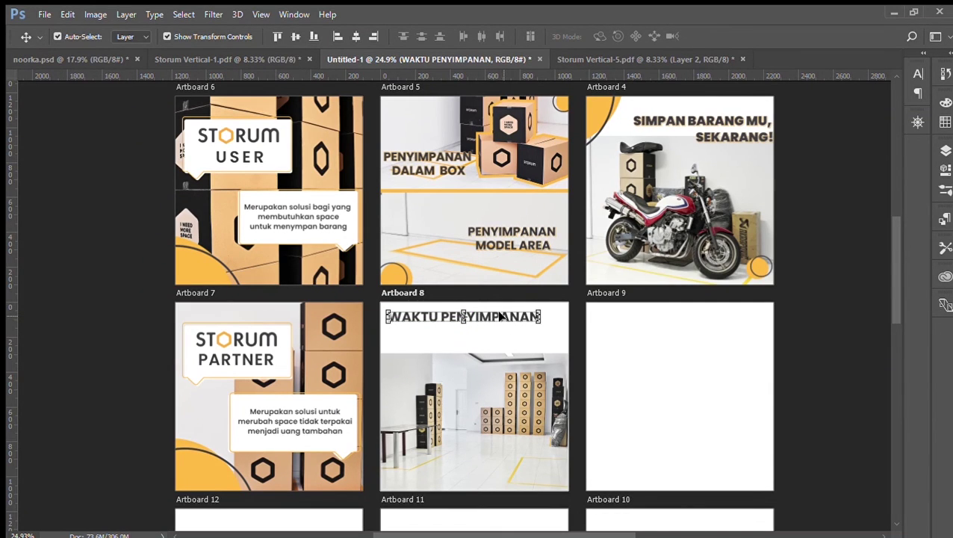
# - Enlarge and shift the storage room photo so it fills all of Artboard 8
pyautogui.scroll(2, 500, 315)
pyautogui.scroll(-3, 499, 315)
pyautogui.click(506, 424)
pyautogui.moveTo(585, 341); pyautogui.dragTo(484, 344)
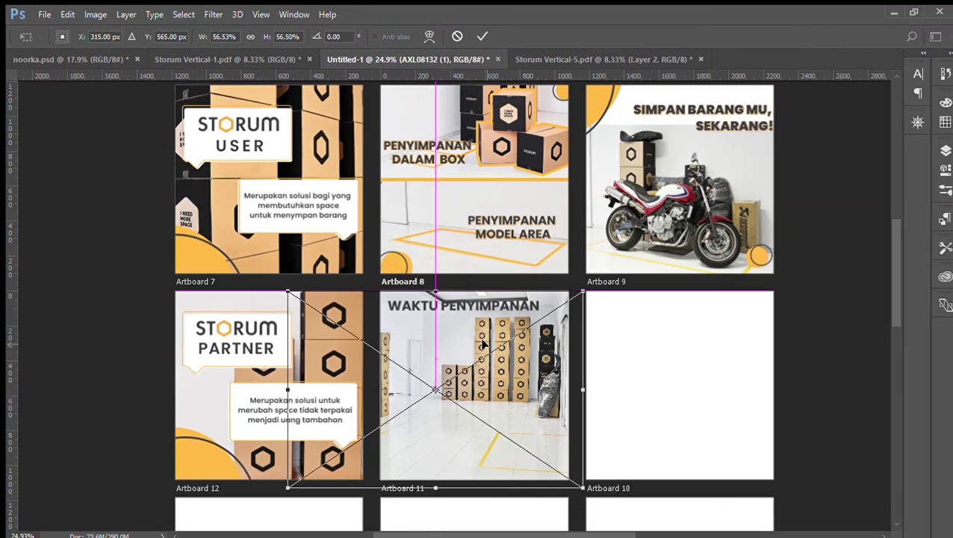
pyautogui.press('Return')
# - Move the WAKTU PENYIMPANAN heading onto the floor area of Artboard 8's photo and duplicate it directly below
pyautogui.moveTo(463, 306); pyautogui.dragTo(493, 439)
pyautogui.click(452, 421)
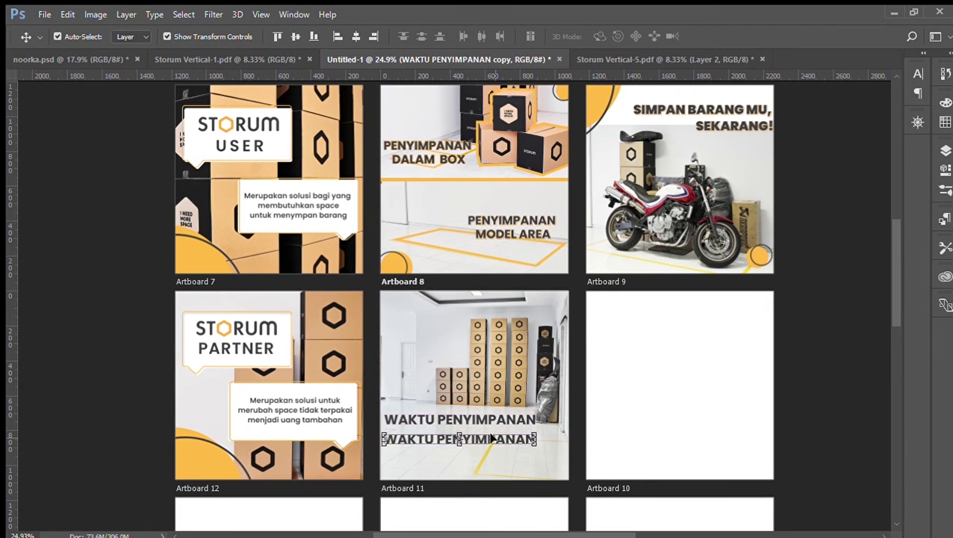
# - Replace the duplicated heading's text on Artboard 8 with 3, 6, 9, 12 Bulan
pyautogui.press('t')
pyautogui.click(493, 440)
pyautogui.hotkey('ctrl', 'a')
pyautogui.write('3, 6, 9, 12 Bulan')
pyautogui.hotkey('ctrl', 'Return')
pyautogui.press('b')
pyautogui.scroll(1, 559, 341)
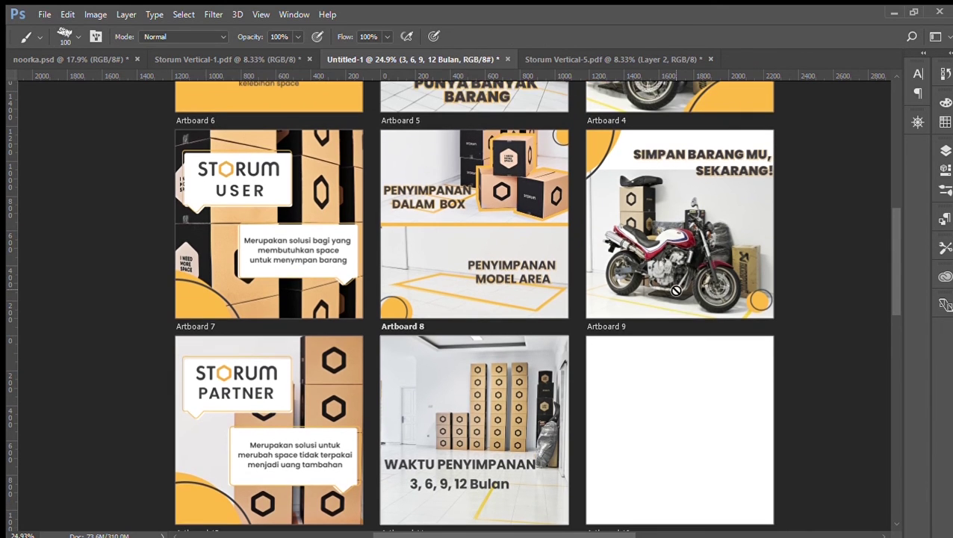
pyautogui.scroll(2, 622, 363)
pyautogui.scroll(-3, 621, 363)
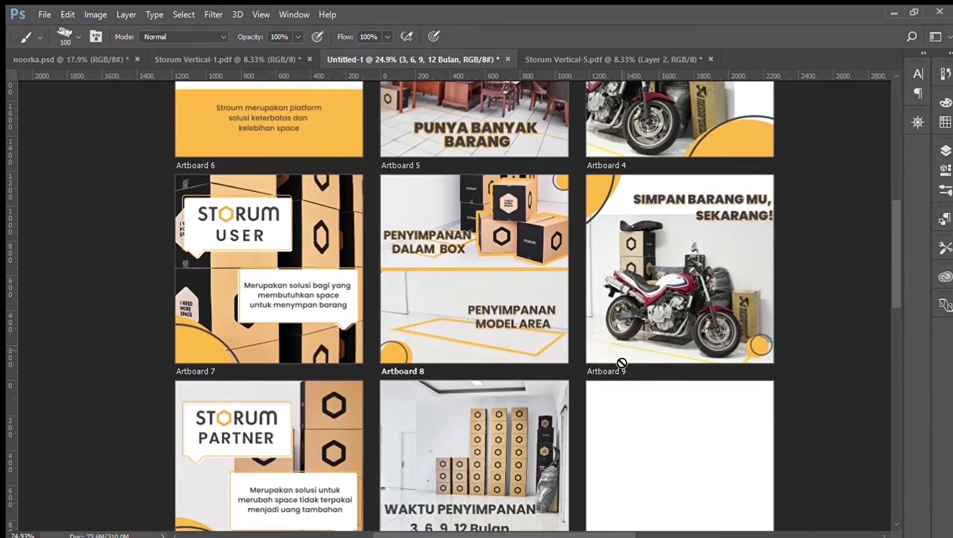
# - Move both heading lines to Artboard 8's lower-right area so that their right ends line up
pyautogui.click(15, 89)
pyautogui.click(680, 358)
pyautogui.moveTo(479, 393); pyautogui.dragTo(506, 412)
pyautogui.click(650, 398)
pyautogui.moveTo(437, 415); pyautogui.dragTo(490, 431)
pyautogui.click(725, 416)
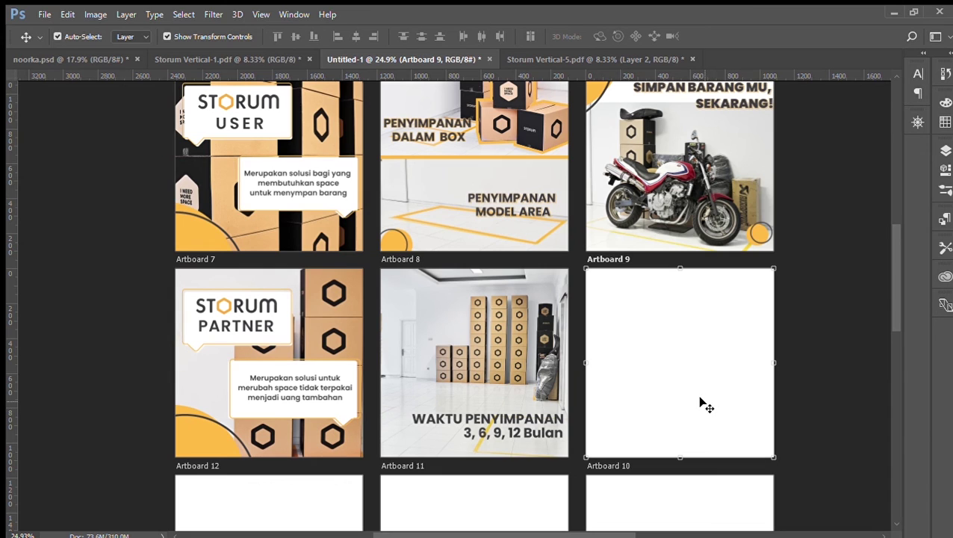
# - Copy the circle and its dark ring from Artboard 7's lower-left corner onto Artboard 8
pyautogui.moveTo(197, 435); pyautogui.dragTo(506, 301)
pyautogui.click(673, 362)
pyautogui.moveTo(529, 406); pyautogui.dragTo(408, 314)
pyautogui.moveTo(184, 440); pyautogui.dragTo(463, 307)
# - Give the copied circle a yellow fill and move it into Artboard 8's upper-left corner
pyautogui.click(9, 304)
pyautogui.click(131, 39)
pyautogui.click(70, 109)
pyautogui.click(75, 108)
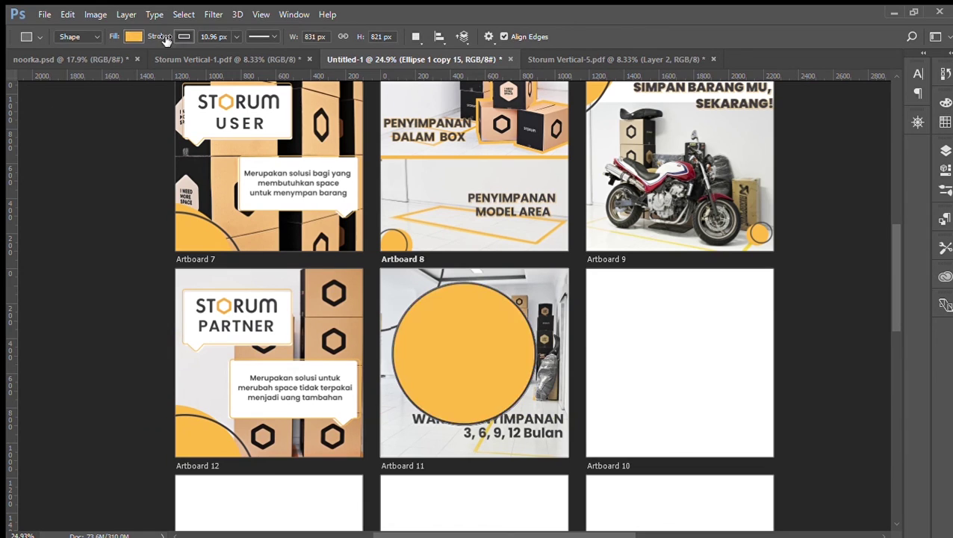
pyautogui.press('v')
pyautogui.moveTo(464, 347); pyautogui.dragTo(384, 247)
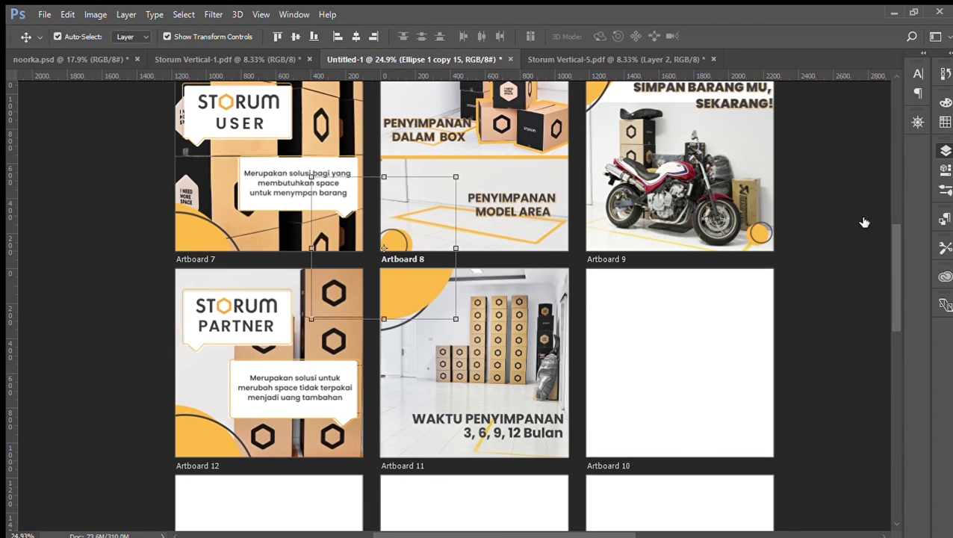
# - Duplicate the WAKTU PENYIMPANAN heading and apply the yellow outline style to it and the 3, 6, 9, 12 Bulan line
pyautogui.click(539, 421)
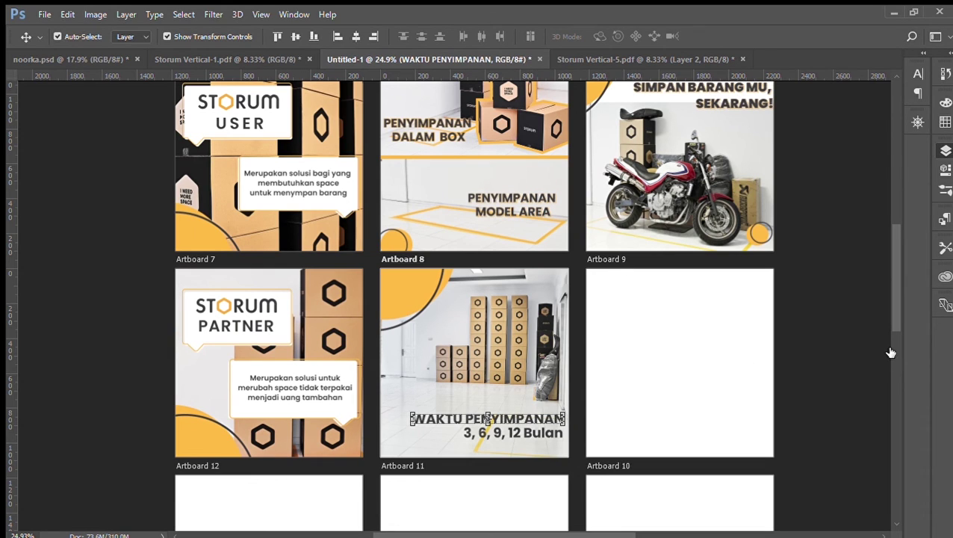
pyautogui.hotkey('ctrl', 'j')
pyautogui.press('h')
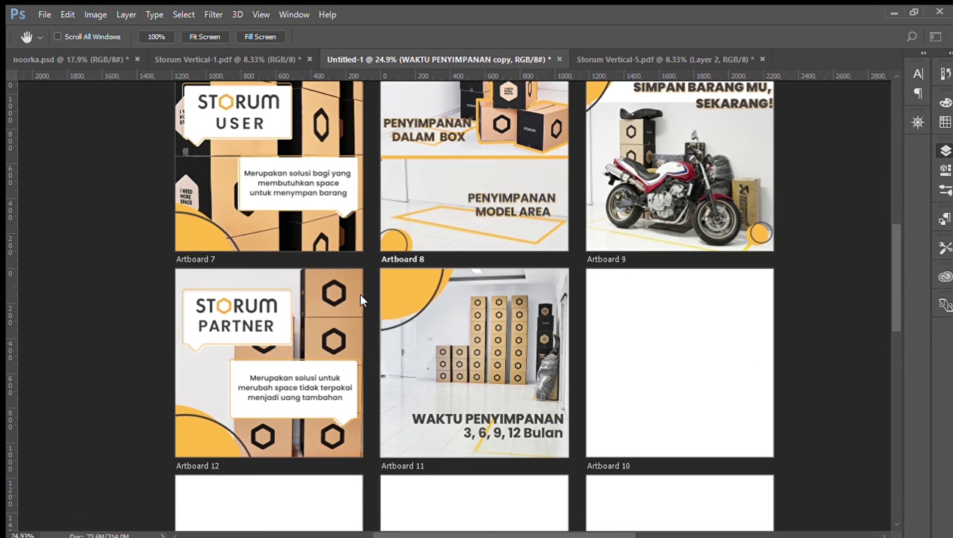
pyautogui.press('v')
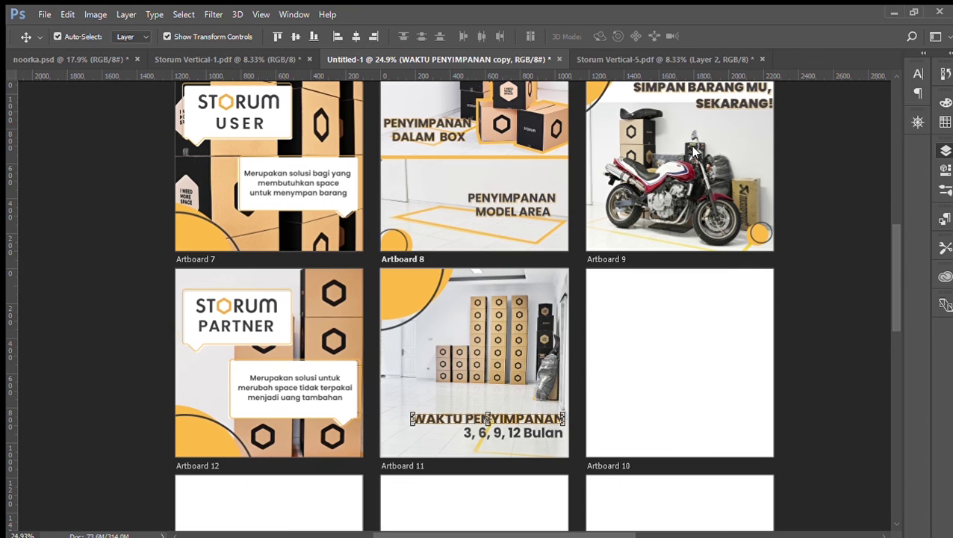
pyautogui.click(515, 433)
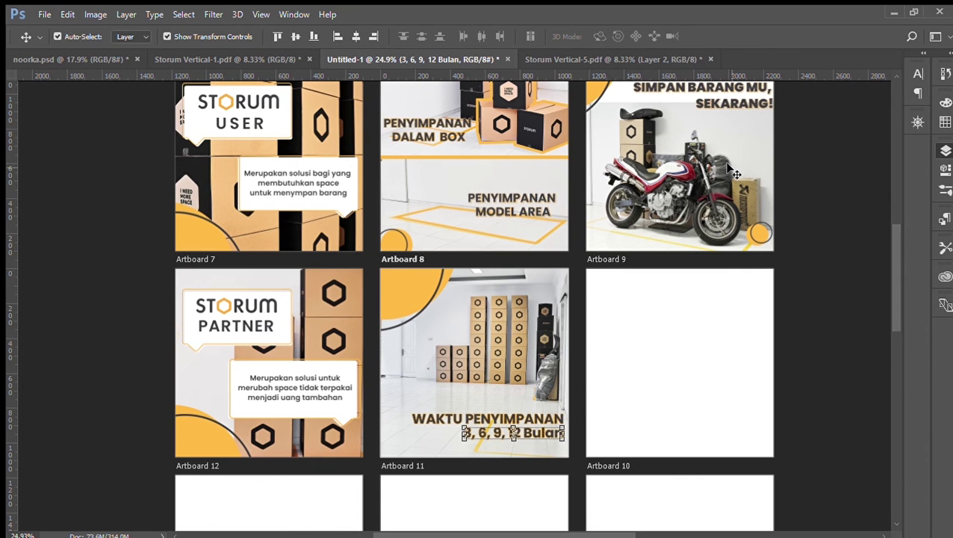
# - Draw a white rounded rectangle about 751 × 249 px over PUNYA BANYAK BARANG on Artboard 2 and fit it above the bottom edge
pyautogui.scroll(5, 677, 279)
pyautogui.scroll(1, 677, 275)
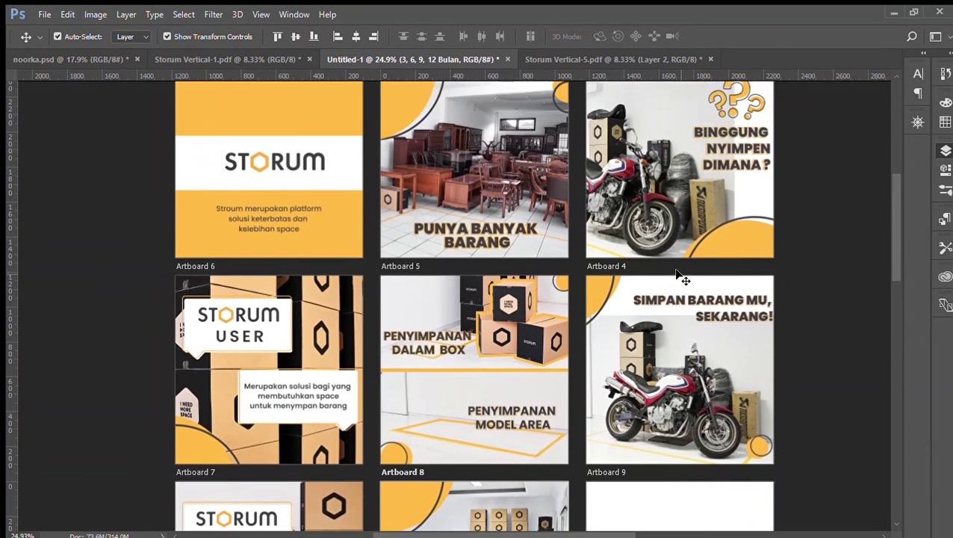
pyautogui.scroll(-2, 677, 273)
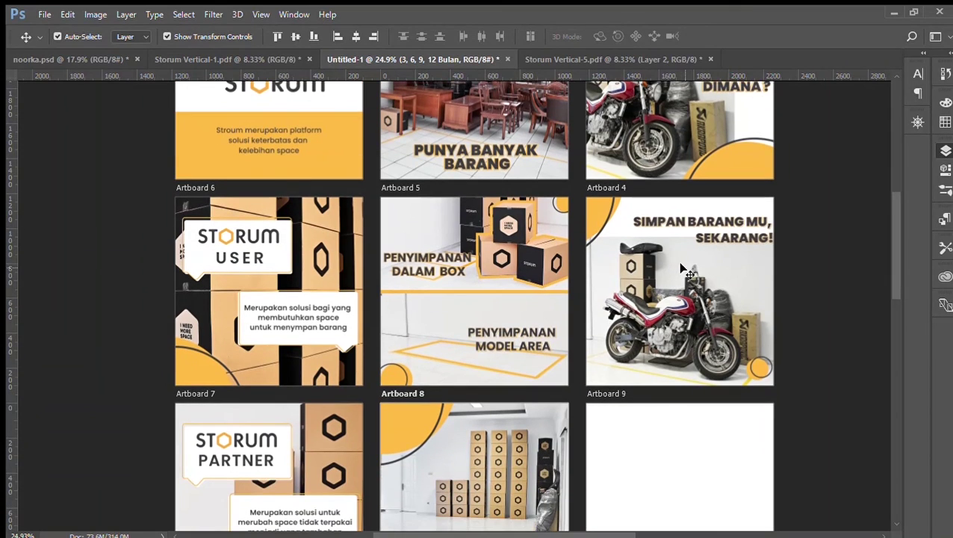
pyautogui.press('u')
pyautogui.scroll(1, 115, 322)
pyautogui.moveTo(413, 186); pyautogui.dragTo(543, 230)
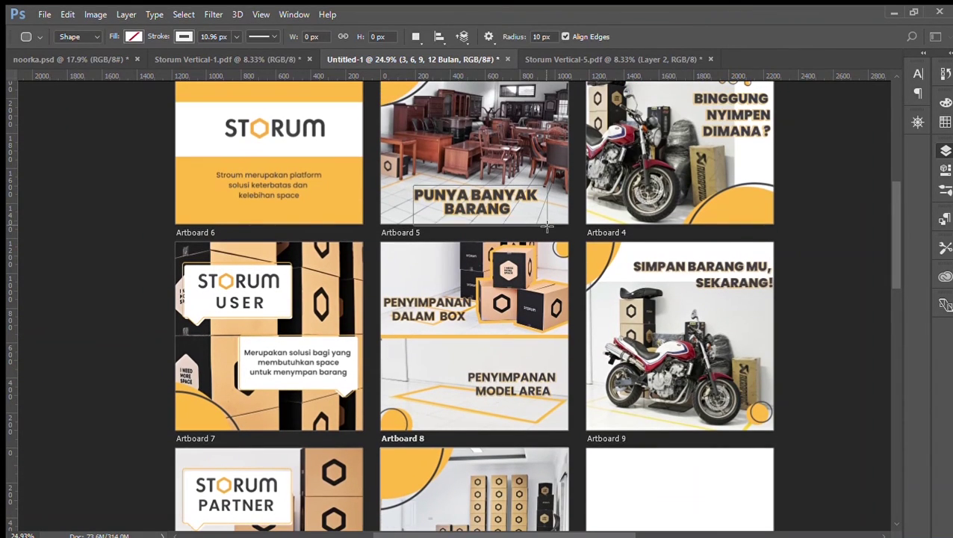
pyautogui.click(793, 291)
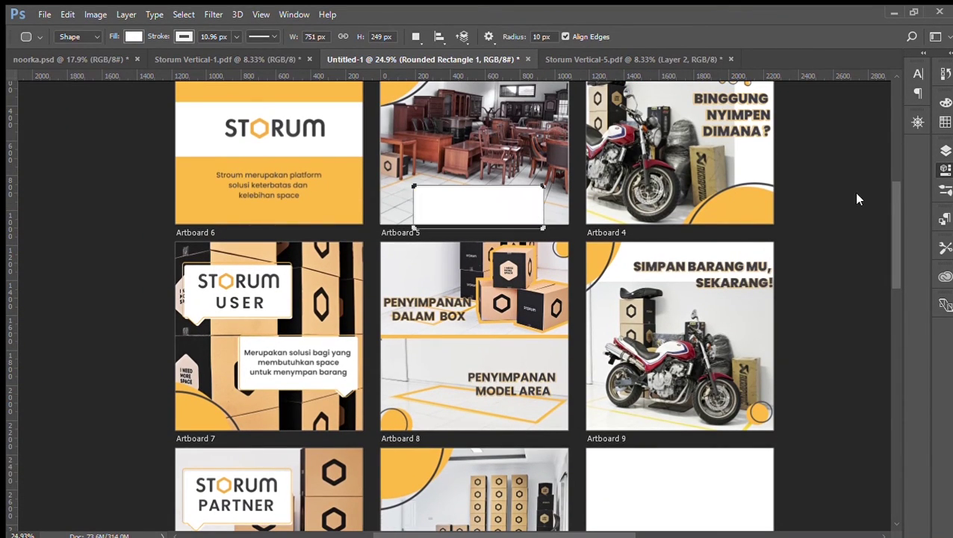
pyautogui.press('v')
pyautogui.moveTo(516, 207); pyautogui.dragTo(512, 203)
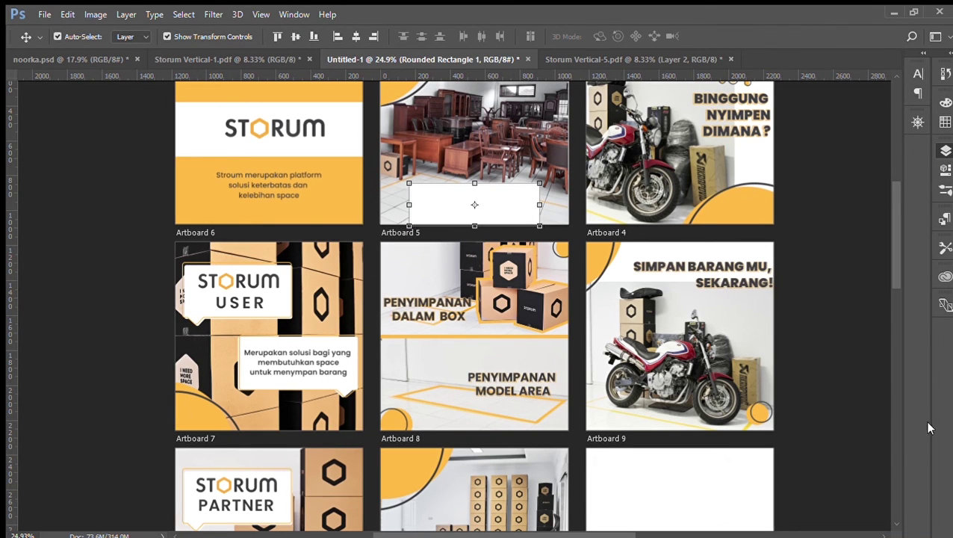
# - Place the white rounded rectangle behind the PUNYA BANYAK BARANG heading and enlarge it slightly
pyautogui.moveTo(855, 455); pyautogui.dragTo(873, 435)
pyautogui.click(163, 263)
pyautogui.click(521, 209)
pyautogui.click(861, 393)
pyautogui.click(861, 364)
pyautogui.moveTo(541, 183); pyautogui.dragTo(548, 179)
pyautogui.press('Return')
# - Fine-tune the horizontal alignment between the PUNYA BANYAK BARANG heading and its white rounded rectangle
pyautogui.click(153, 269)
pyautogui.moveTo(529, 212); pyautogui.dragTo(529, 211)
pyautogui.click(860, 387)
pyautogui.click(858, 327)
pyautogui.click(865, 377)
pyautogui.hotkey('shift', 'Left')
pyautogui.hotkey('shift', 'Left')
pyautogui.hotkey('shift', 'Right')
pyautogui.click(118, 291)
pyautogui.scroll(-2, 118, 292)
pyautogui.scroll(-1, 121, 296)
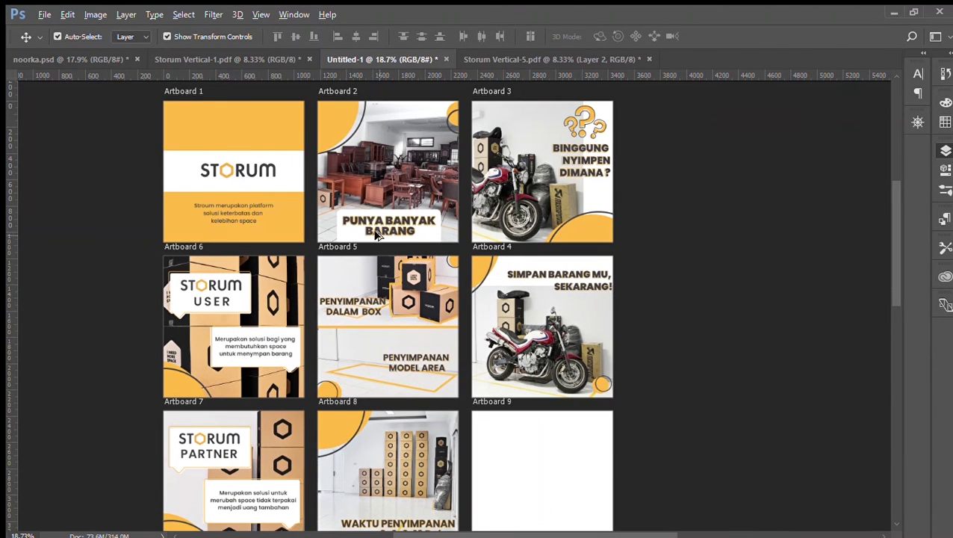
# - Draw a white rounded rectangle about 606 × 161 px behind the PENYIMPANAN DALAM BOX heading on Artboard 5
pyautogui.scroll(3, 418, 193)
pyautogui.moveTo(446, 224); pyautogui.dragTo(354, 338)
pyautogui.hotkey('ctrl', 'z')
pyautogui.press('u')
pyautogui.moveTo(256, 325); pyautogui.dragTo(371, 355)
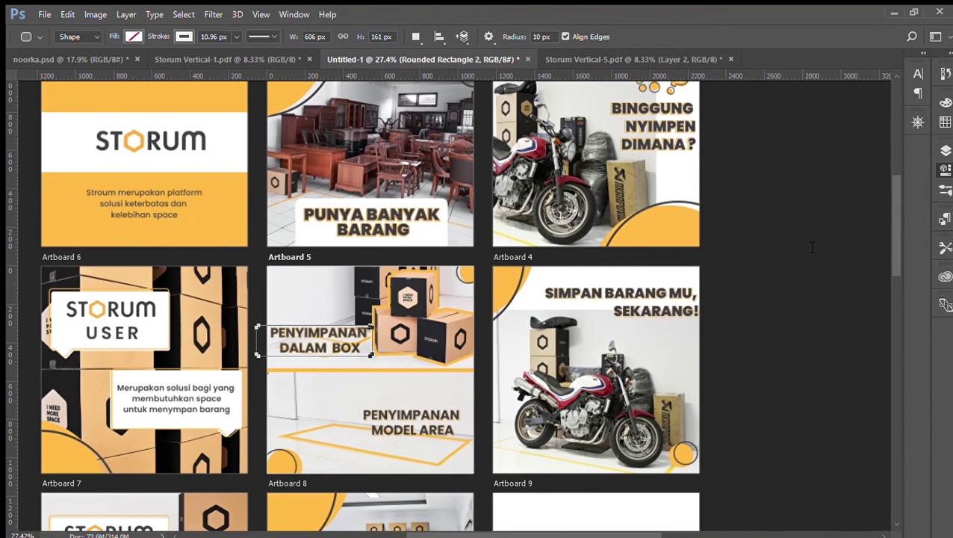
pyautogui.hotkey('alt', 'BackSpace')
pyautogui.click(941, 149)
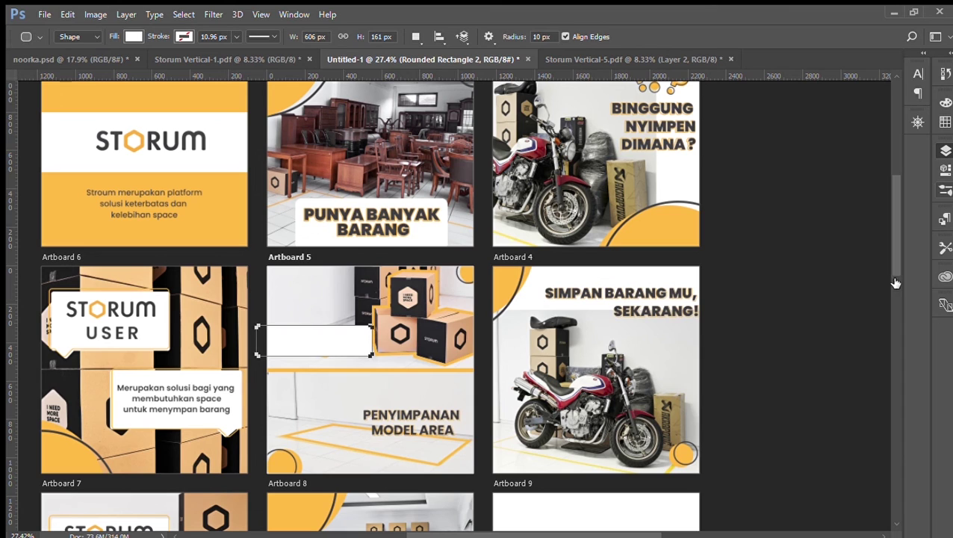
pyautogui.hotkey('ctrl', '[')
pyautogui.click(21, 85)
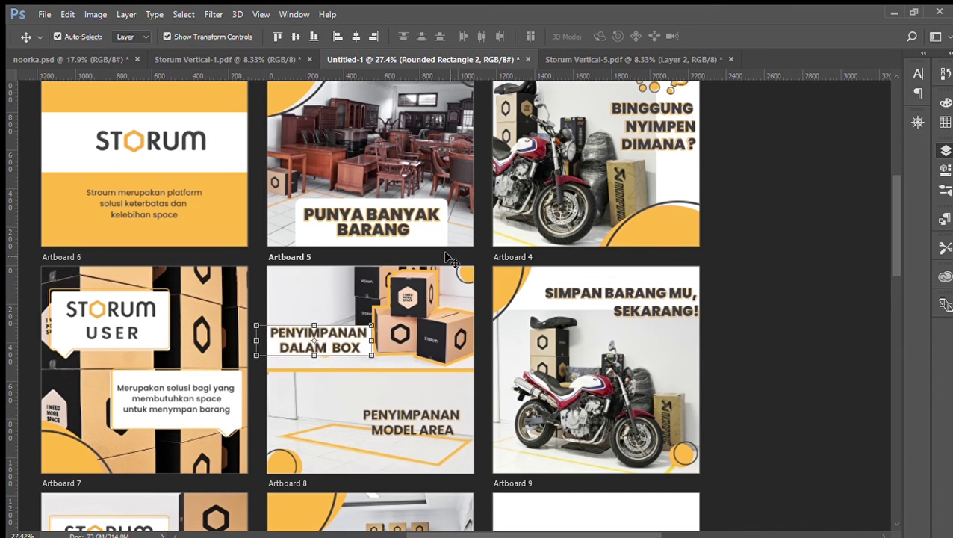
# - Delete the white rounded rectangles behind the PENYIMPANAN DALAM BOX and PUNYA BANYAK BARANG headings
pyautogui.click(720, 376)
pyautogui.click(846, 341)
pyautogui.click(861, 357)
pyautogui.press('Delete')
pyautogui.click(421, 233)
pyautogui.press('Delete')
pyautogui.scroll(-5, 549, 372)
pyautogui.scroll(-3, 550, 372)
pyautogui.scroll(-4, 550, 372)
pyautogui.scroll(11, 427, 259)
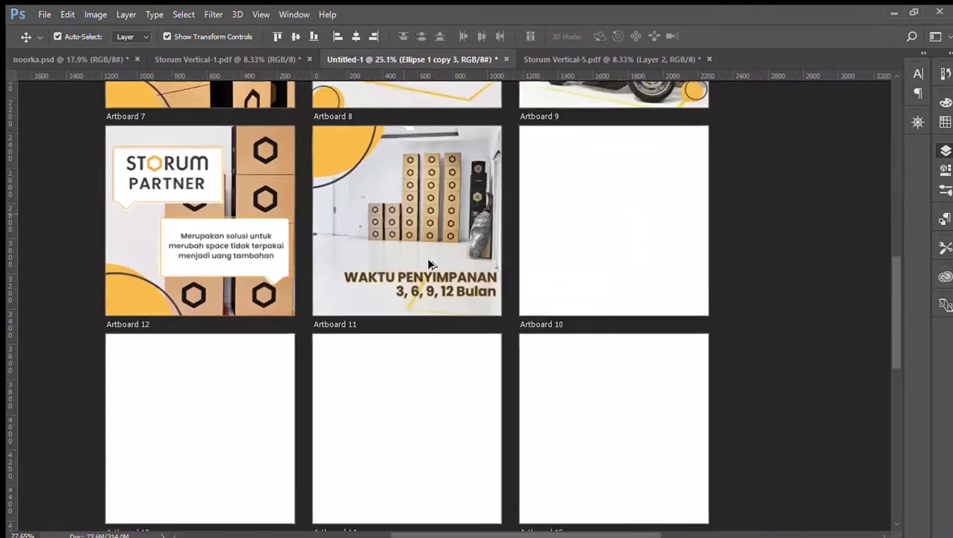
pyautogui.scroll(-3, 427, 259)
pyautogui.scroll(1, 427, 260)
pyautogui.moveTo(303, 155); pyautogui.dragTo(449, 287)
pyautogui.hotkey('ctrl', 'z')
pyautogui.hotkey('ctrl', 'z')
# - Copy the yellow circle and its dark ring from Artboard 8's upper-left corner into its lower-right corner
pyautogui.moveTo(820, 252); pyautogui.dragTo(830, 204)
pyautogui.moveTo(305, 141); pyautogui.dragTo(512, 407)
pyautogui.moveTo(398, 314); pyautogui.dragTo(504, 421)
pyautogui.moveTo(868, 221); pyautogui.dragTo(869, 267)
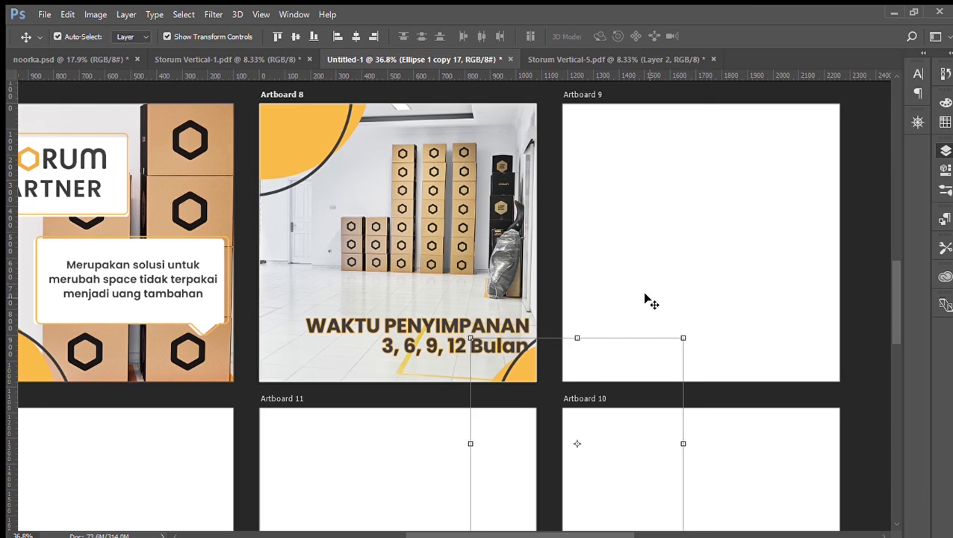
# - Try to shift the heading lines on Artboard 8 left and up, away from the corner circle
pyautogui.keyDown('ctrl'); pyautogui.click(472, 347); pyautogui.keyUp('ctrl')
pyautogui.keyDown('ctrl'); pyautogui.click(850, 389); pyautogui.keyUp('ctrl')
pyautogui.hotkey('shift', 'Left')
pyautogui.hotkey('shift', 'Left')
pyautogui.hotkey('shift', 'Left')
pyautogui.hotkey('shift', 'Left')
pyautogui.moveTo(430, 323); pyautogui.dragTo(430, 278)
pyautogui.hotkey('ctrl', 'alt', 'z')
pyautogui.hotkey('ctrl', 'alt', 'z')
# - Bring the 3, 6, 9, 12 Bulan line in front of the circle in Artboard 8's lower-right corner
pyautogui.click(561, 319)
pyautogui.click(524, 363)
pyautogui.keyDown('ctrl'); pyautogui.click(845, 456); pyautogui.keyUp('ctrl')
pyautogui.moveTo(845, 464); pyautogui.dragTo(845, 489)
pyautogui.click(592, 328)
pyautogui.click(527, 360)
pyautogui.hotkey('ctrl', 'z')
pyautogui.click(514, 344)
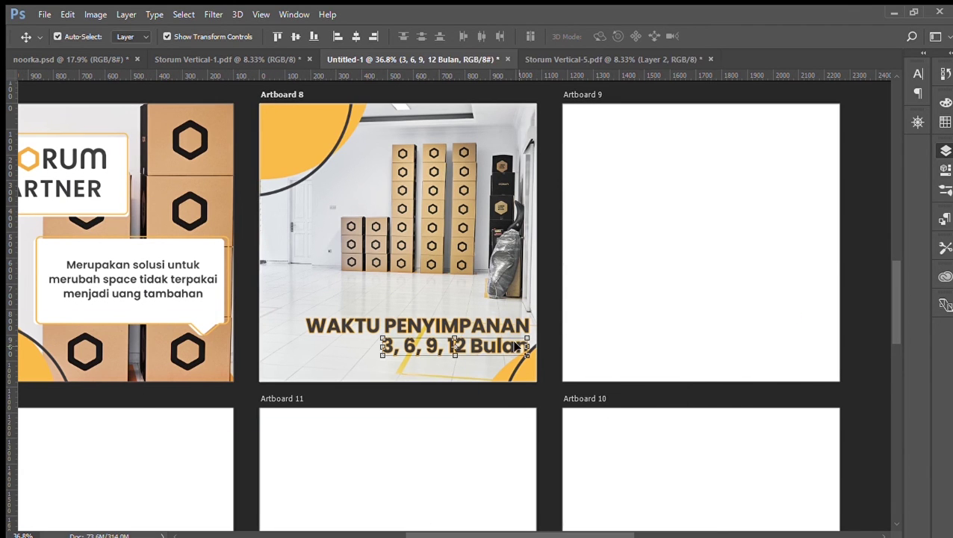
pyautogui.keyDown('ctrl'); pyautogui.click(857, 454); pyautogui.keyUp('ctrl')
pyautogui.moveTo(855, 454); pyautogui.dragTo(837, 236)
pyautogui.click(574, 342)
# - Duplicate the 3, 6, 9, 12 Bulan line and rasterize the outlined heading text on Artboard 8
pyautogui.scroll(8, 562, 344)
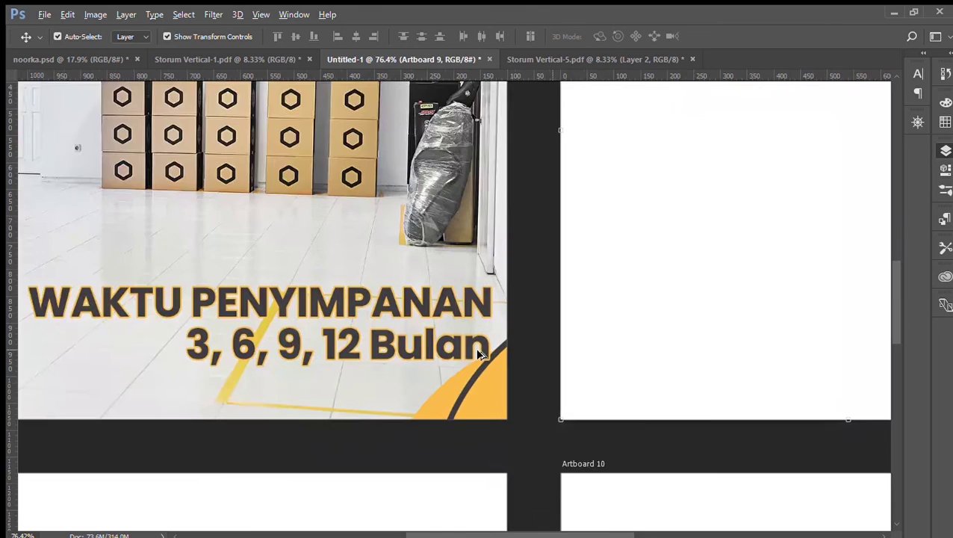
pyautogui.click(825, 245)
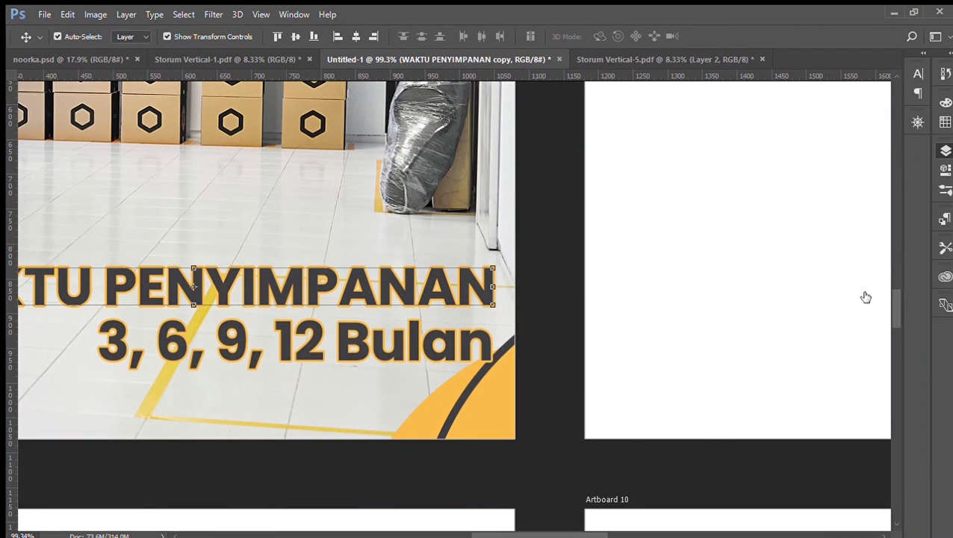
pyautogui.hotkey('alt', ']')
pyautogui.hotkey('ctrl', 'j')
pyautogui.rightClick(860, 308)
pyautogui.click(655, 264)
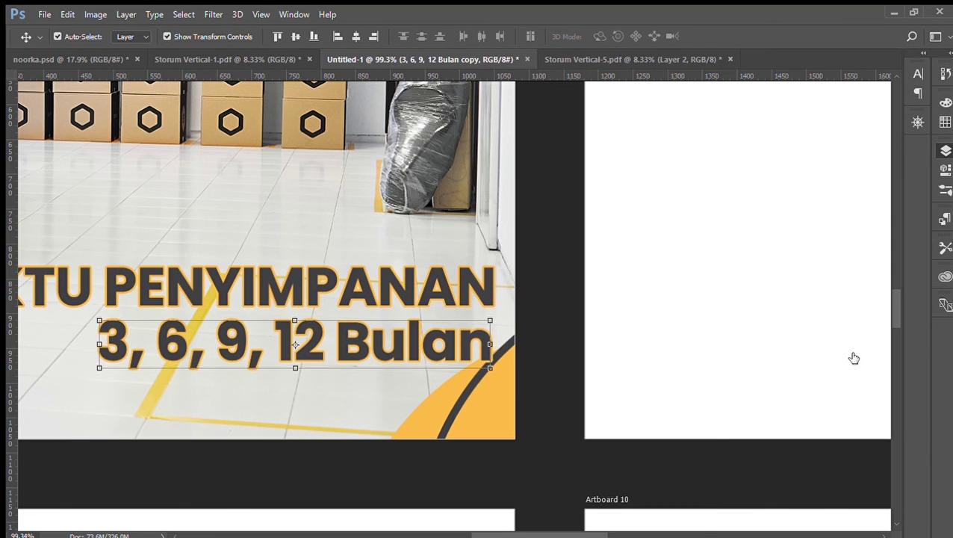
# - Erase the dark fill from every character of 3, 6, 9, 12 Bulan with the Magic Eraser, leaving only the yellow outline
pyautogui.press('w')
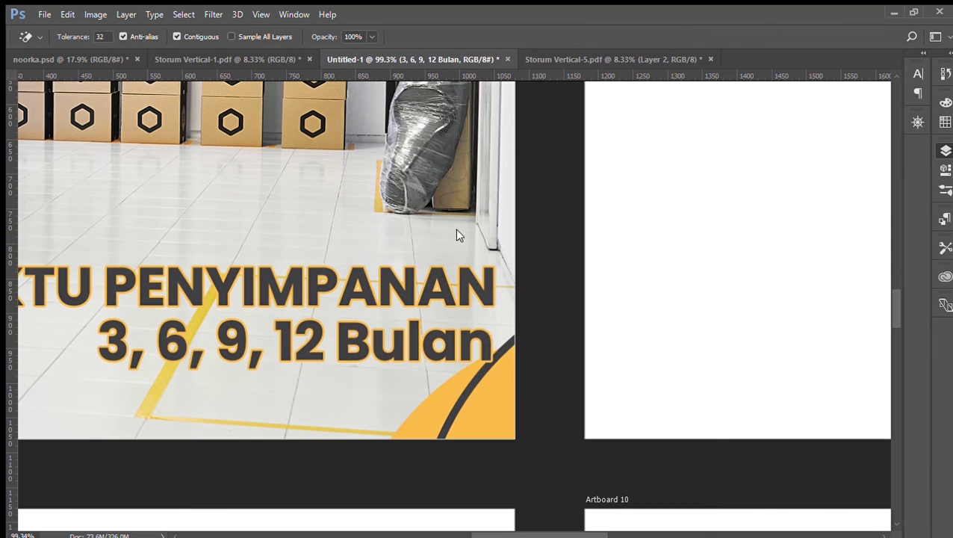
pyautogui.click(471, 342)
pyautogui.click(437, 345)
pyautogui.click(414, 342)
pyautogui.click(385, 348)
pyautogui.click(351, 343)
pyautogui.click(308, 344)
pyautogui.click(284, 342)
pyautogui.click(254, 357)
pyautogui.click(229, 353)
pyautogui.click(179, 355)
pyautogui.click(195, 357)
pyautogui.click(115, 353)
pyautogui.click(136, 359)
# - Erase the dark fill from every letter of the WAKTU PENYIMPANAN copy, leaving only its yellow outline
pyautogui.click(792, 407)
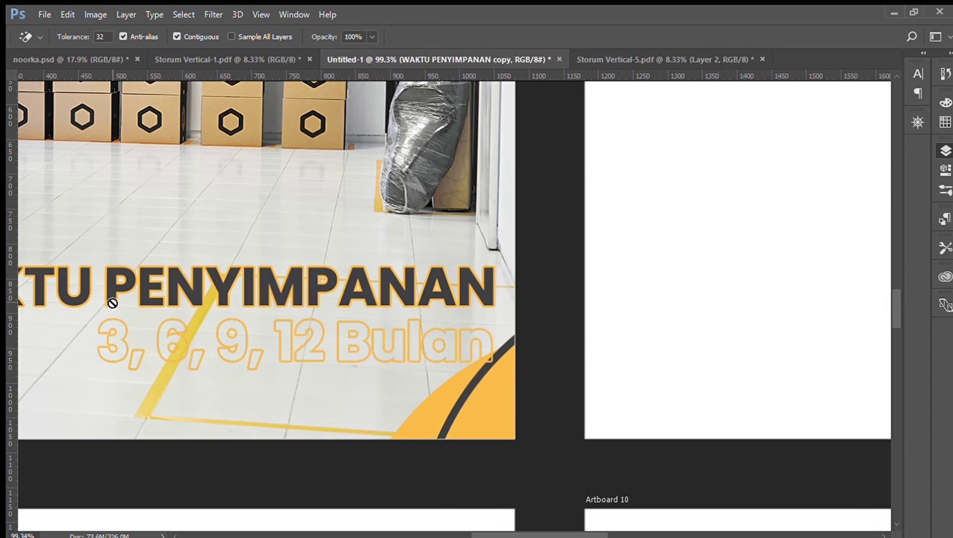
pyautogui.click(471, 298)
pyautogui.click(430, 299)
pyautogui.click(389, 299)
pyautogui.click(351, 299)
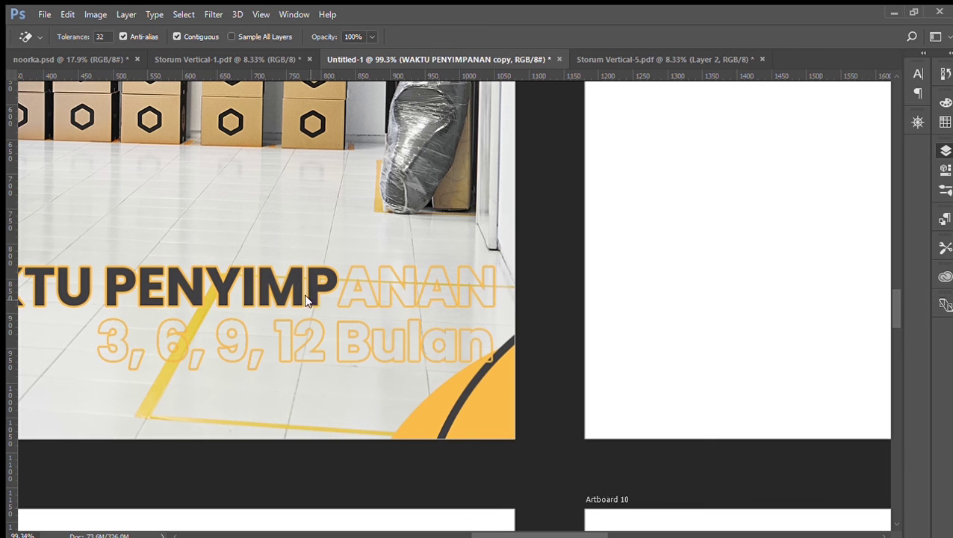
pyautogui.click(314, 290)
pyautogui.click(269, 287)
pyautogui.click(248, 287)
pyautogui.click(222, 293)
pyautogui.click(182, 288)
pyautogui.click(150, 288)
pyautogui.click(118, 288)
pyautogui.click(74, 293)
pyautogui.click(41, 299)
pyautogui.moveTo(573, 533); pyautogui.dragTo(511, 534)
pyautogui.click(394, 297)
pyautogui.click(357, 296)
pyautogui.click(310, 291)
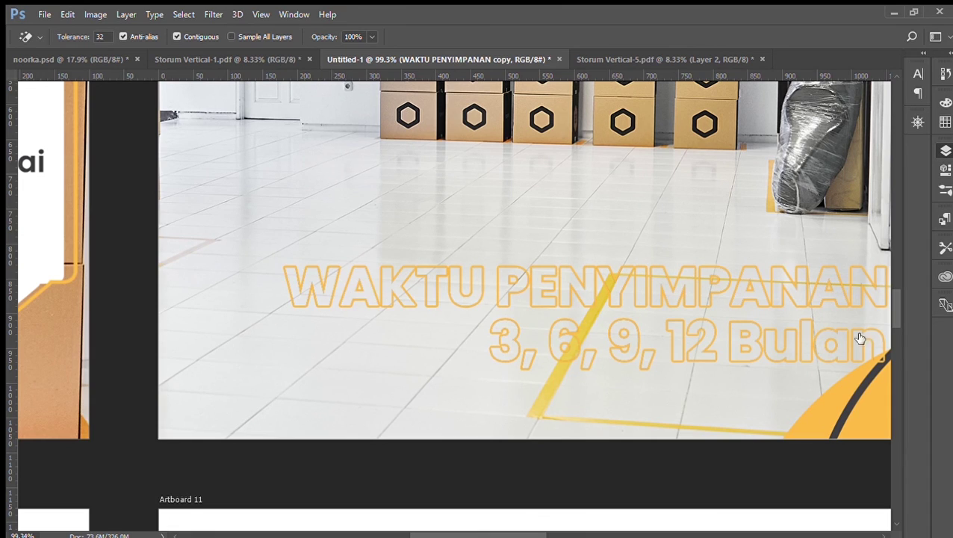
# - Show the solid WAKTU PENYIMPANAN and 3, 6, 9, 12 Bulan text over the outlines and nudge both a few pixels left and up
pyautogui.click(772, 373)
pyautogui.click(873, 261)
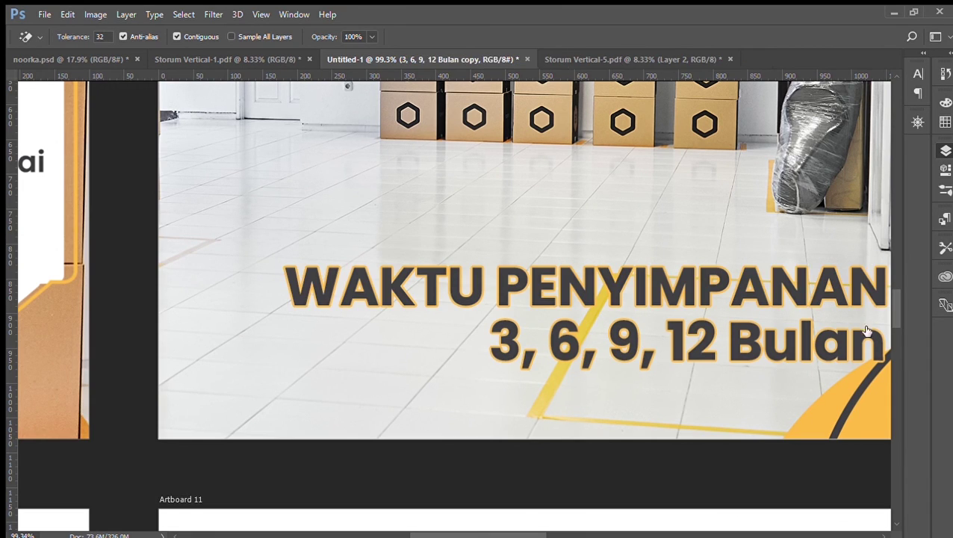
pyautogui.click(858, 308)
pyautogui.keyDown('shift'); pyautogui.click(842, 340); pyautogui.keyUp('shift')
pyautogui.click(871, 365)
pyautogui.keyDown('shift'); pyautogui.click(872, 365); pyautogui.keyUp('shift')
pyautogui.press('v')
pyautogui.press('Left')
pyautogui.press('Left')
pyautogui.press('Left')
pyautogui.press('Left')
pyautogui.press('Right')
pyautogui.press('Up')
pyautogui.press('Up')
pyautogui.press('Left')
pyautogui.press('Up')
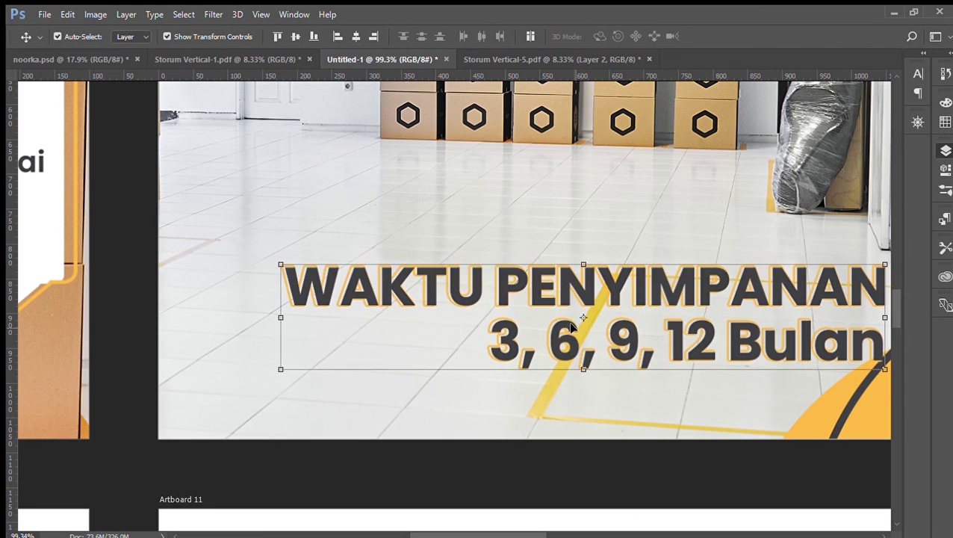
pyautogui.scroll(-5, 574, 236)
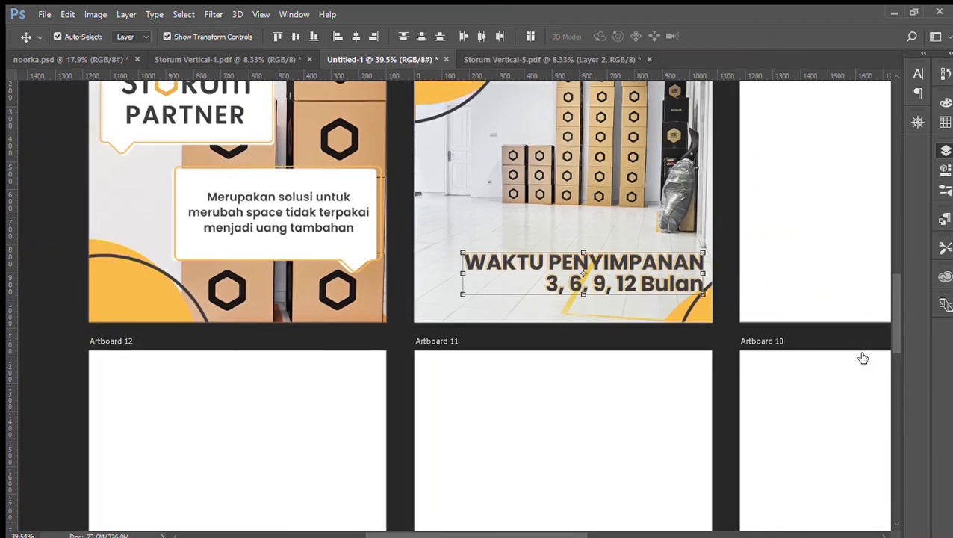
pyautogui.click(644, 385)
pyautogui.scroll(-5, 615, 385)
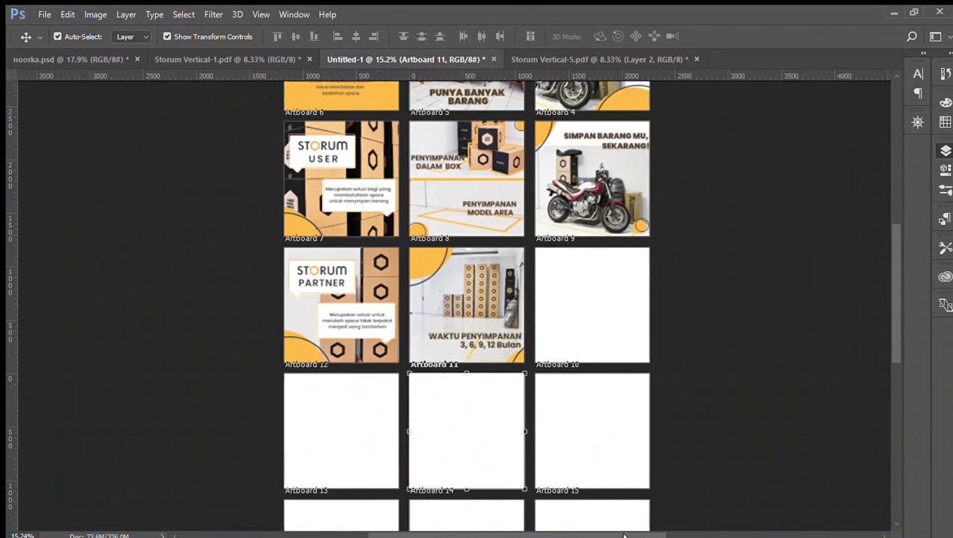
pyautogui.moveTo(625, 535); pyautogui.dragTo(634, 535)
pyautogui.scroll(1, 539, 486)
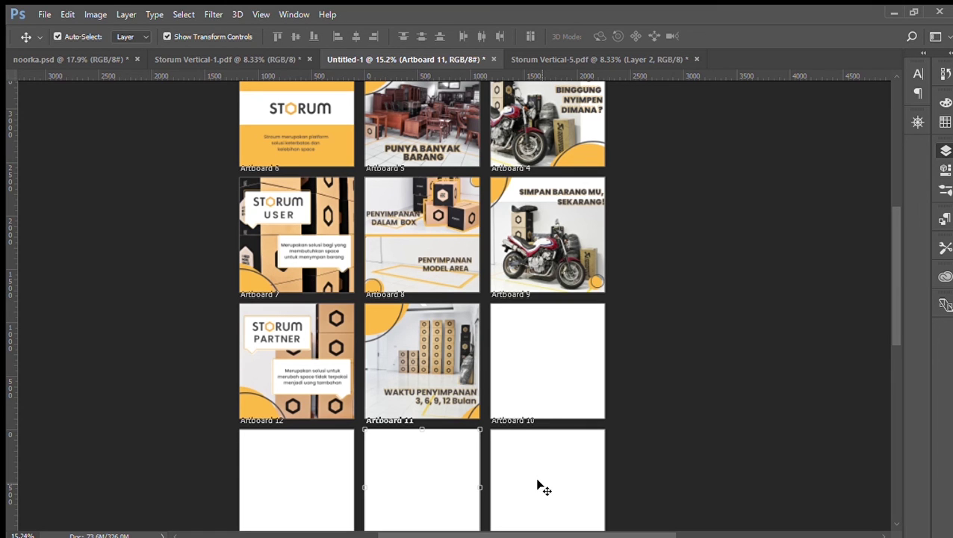
pyautogui.scroll(1, 543, 487)
pyautogui.scroll(-2, 521, 358)
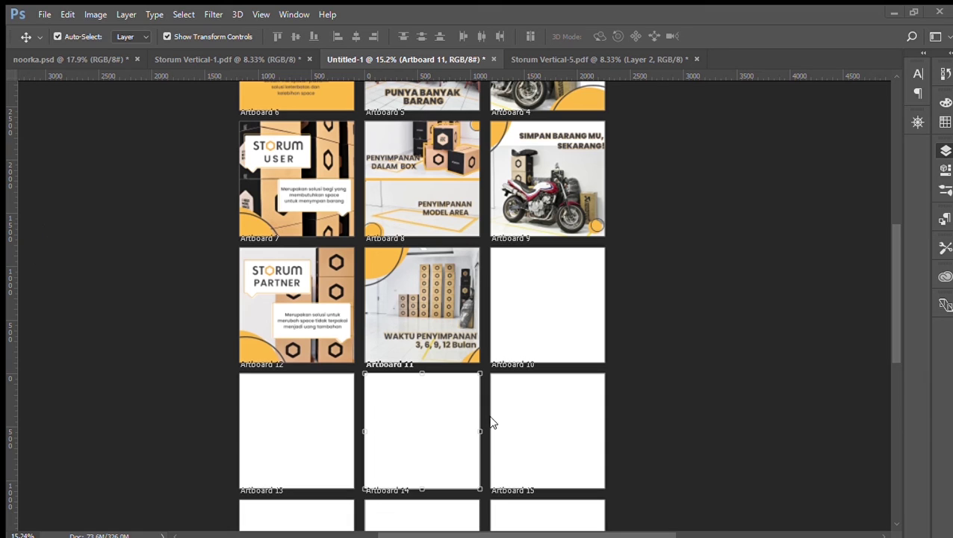
# - Open Storum Vertical-14.pdf and copy its yellow monitor illustration onto a new layer
pyautogui.click(684, 59)
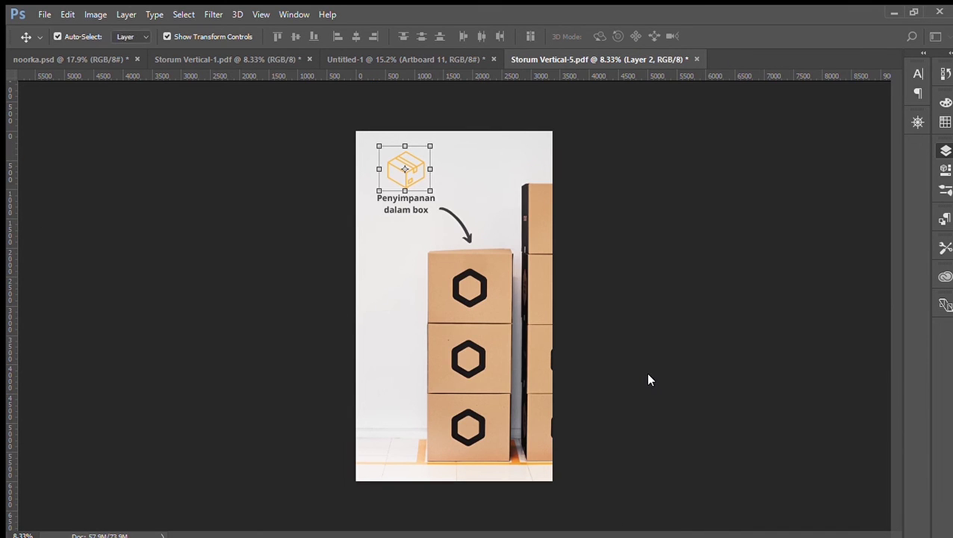
pyautogui.press('m')
pyautogui.moveTo(364, 131); pyautogui.dragTo(557, 281)
pyautogui.hotkey('ctrl', 'j')
pyautogui.press('v')
# - Bring the copied monitor illustration into Untitled-1, scale it down and place it in the upper middle of Artboard 9
pyautogui.click(587, 62)
pyautogui.click(412, 64)
pyautogui.moveTo(411, 68); pyautogui.dragTo(556, 329)
pyautogui.moveTo(685, 426); pyautogui.dragTo(461, 246)
pyautogui.moveTo(405, 211); pyautogui.dragTo(570, 321)
pyautogui.press('Return')
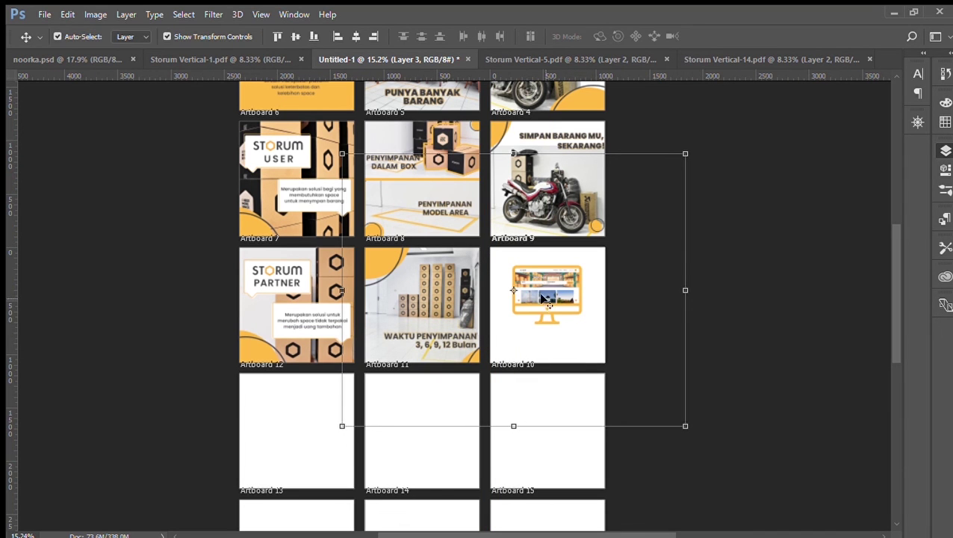
pyautogui.hotkey('ctrl', 't')
pyautogui.press('Return')
pyautogui.scroll(3, 688, 332)
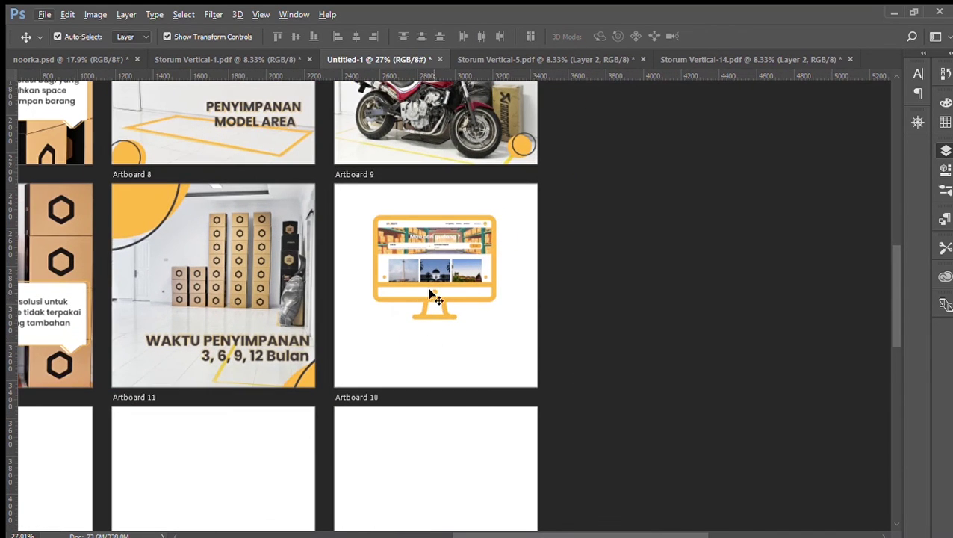
# - Duplicate the small yellow circle and its dark outline from the motorcycle artboard into the lower-right corner of Artboard 9
pyautogui.click(517, 304)
pyautogui.scroll(-1, 453, 247)
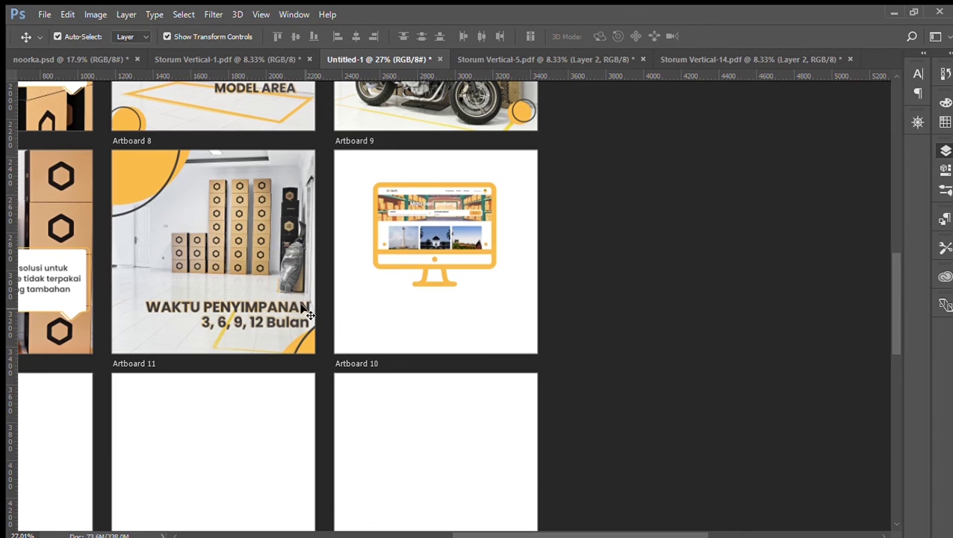
pyautogui.scroll(1, 321, 275)
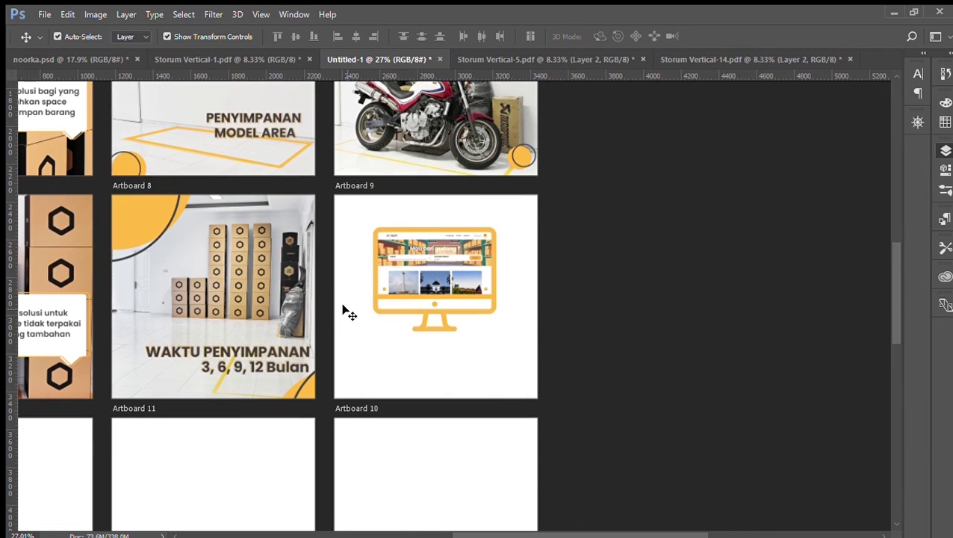
pyautogui.click(522, 158)
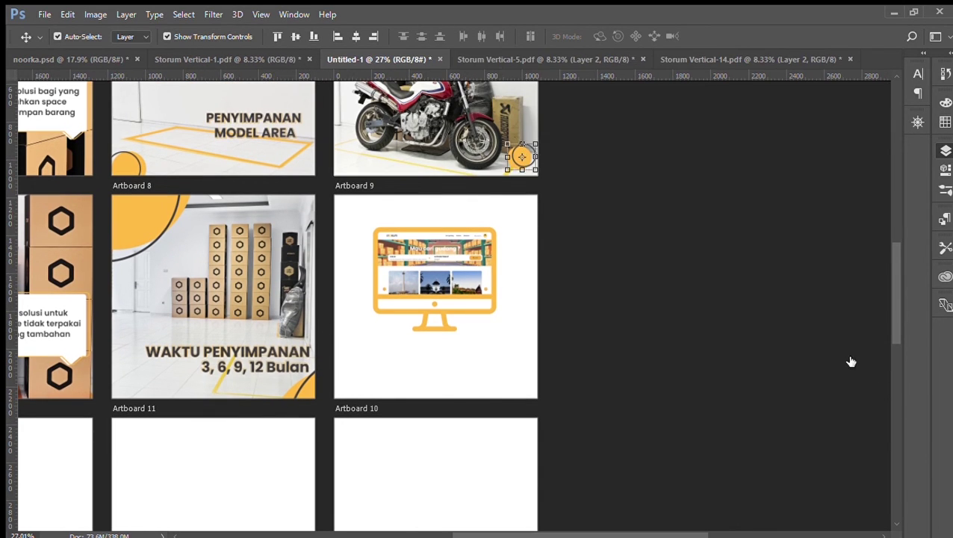
pyautogui.moveTo(522, 158); pyautogui.dragTo(517, 372)
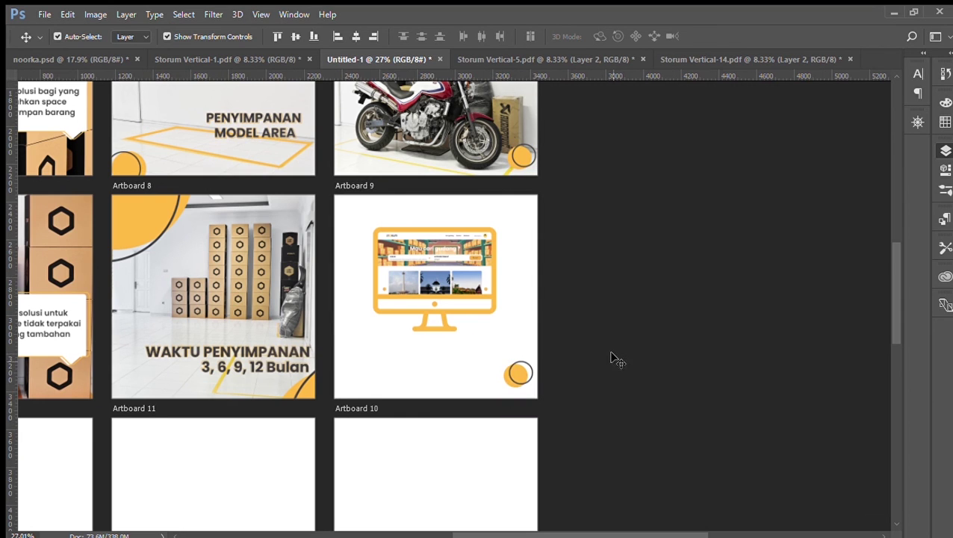
pyautogui.scroll(-1, 532, 257)
pyautogui.scroll(-3, 531, 257)
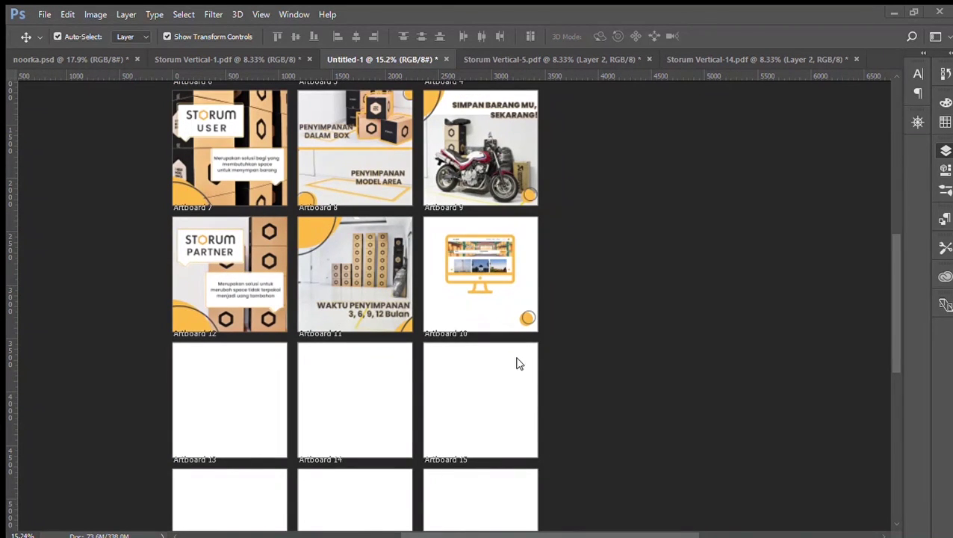